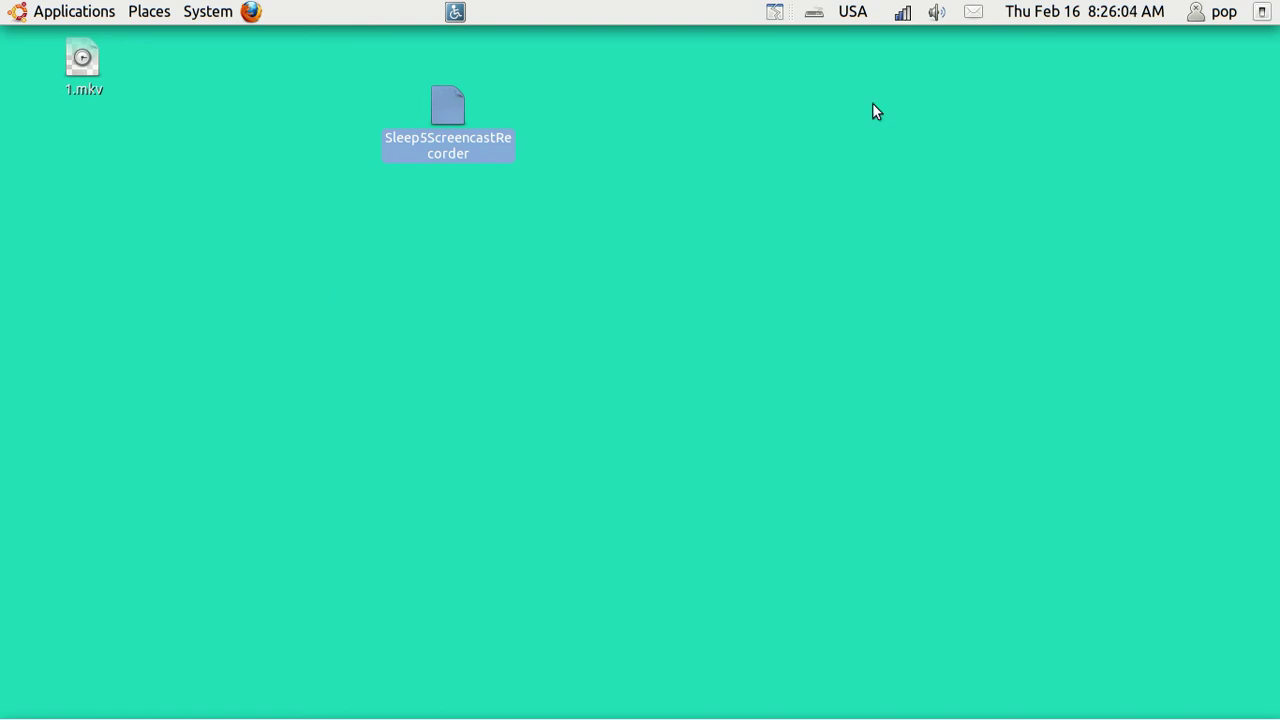
Step: Browse the panel calendar to March 2011, then close it and deselect the desktop icon
{"action": "left_click", "coordinate": [1037, 12]}
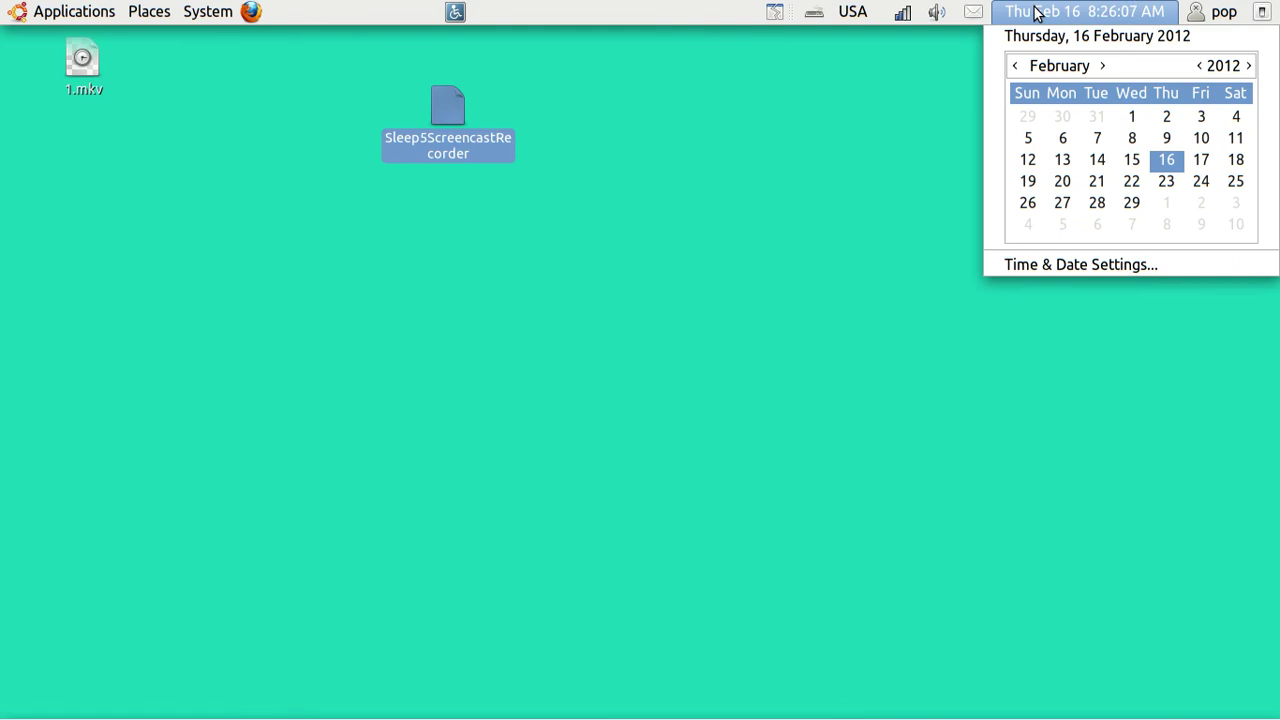
{"action": "left_click", "coordinate": [1104, 68]}
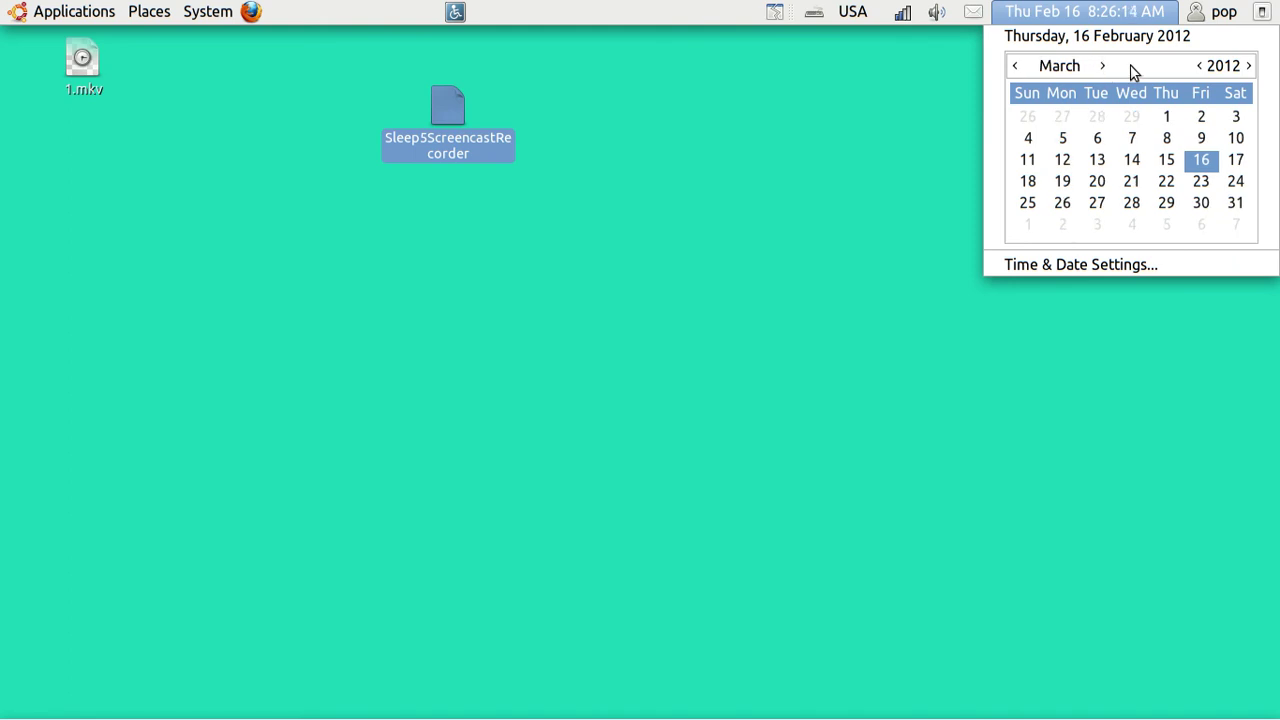
{"action": "left_click", "coordinate": [1201, 70]}
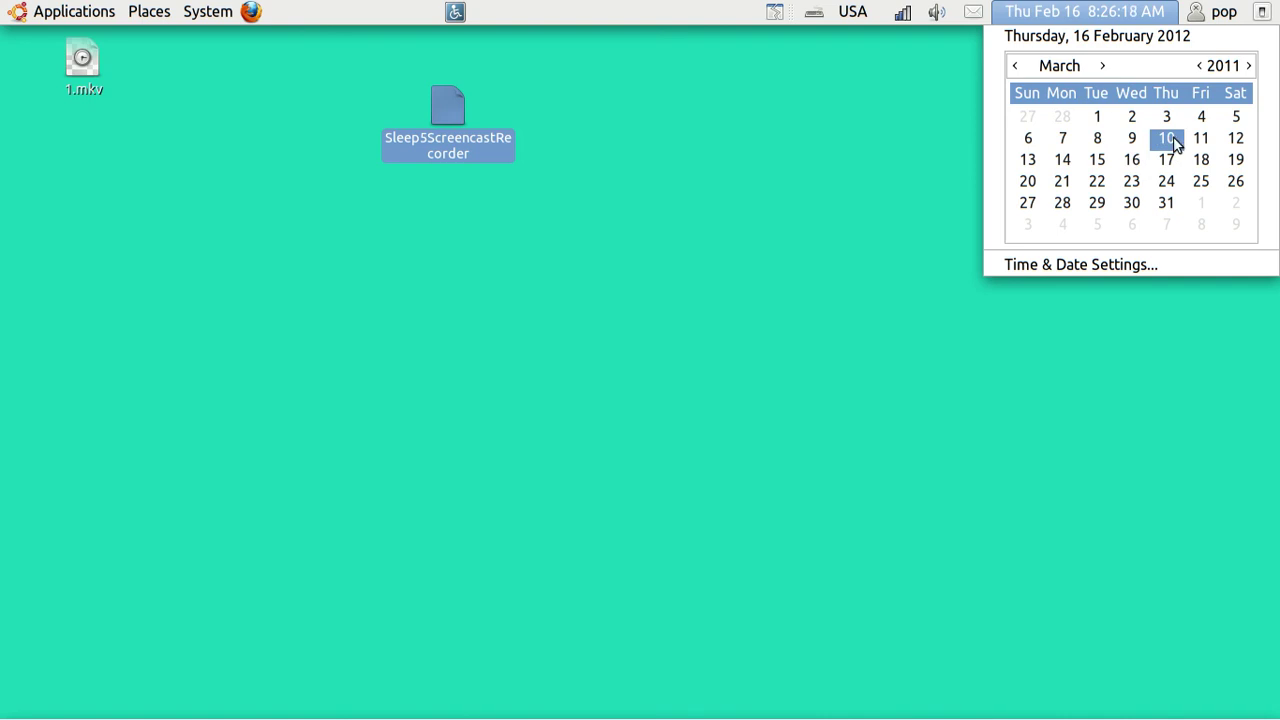
{"action": "left_click", "coordinate": [879, 167]}
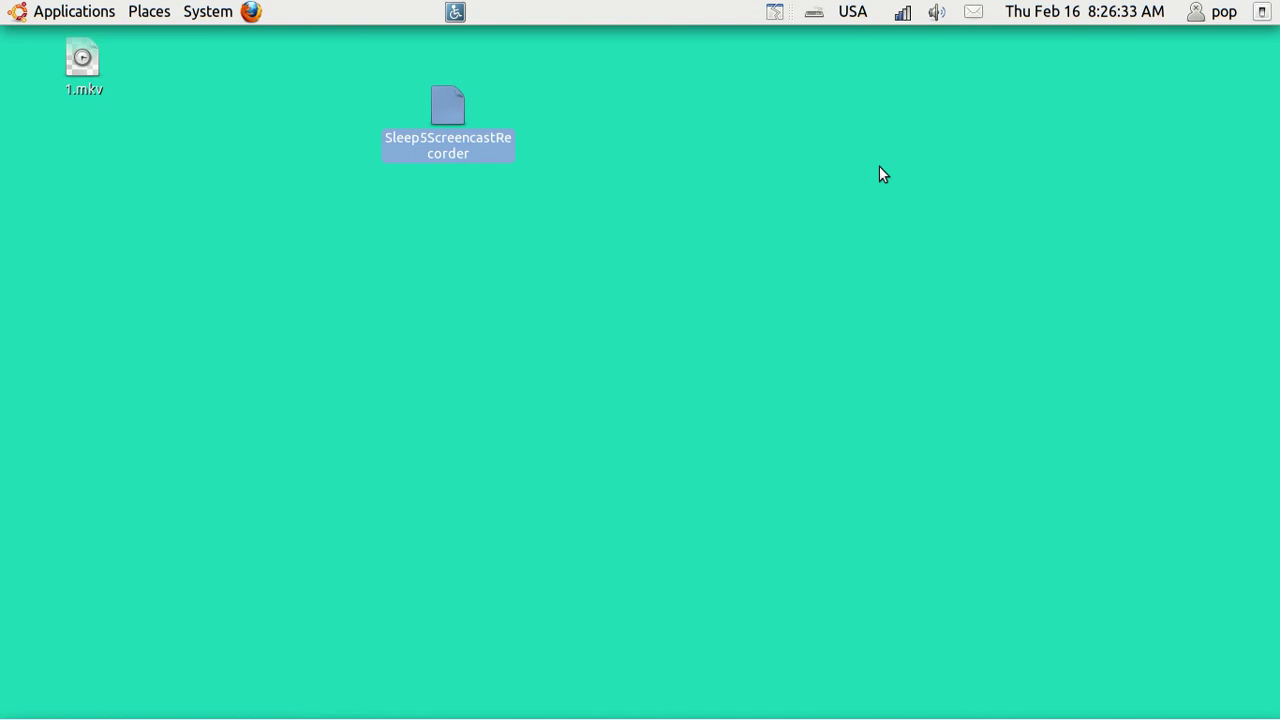
{"action": "left_click", "coordinate": [255, 103]}
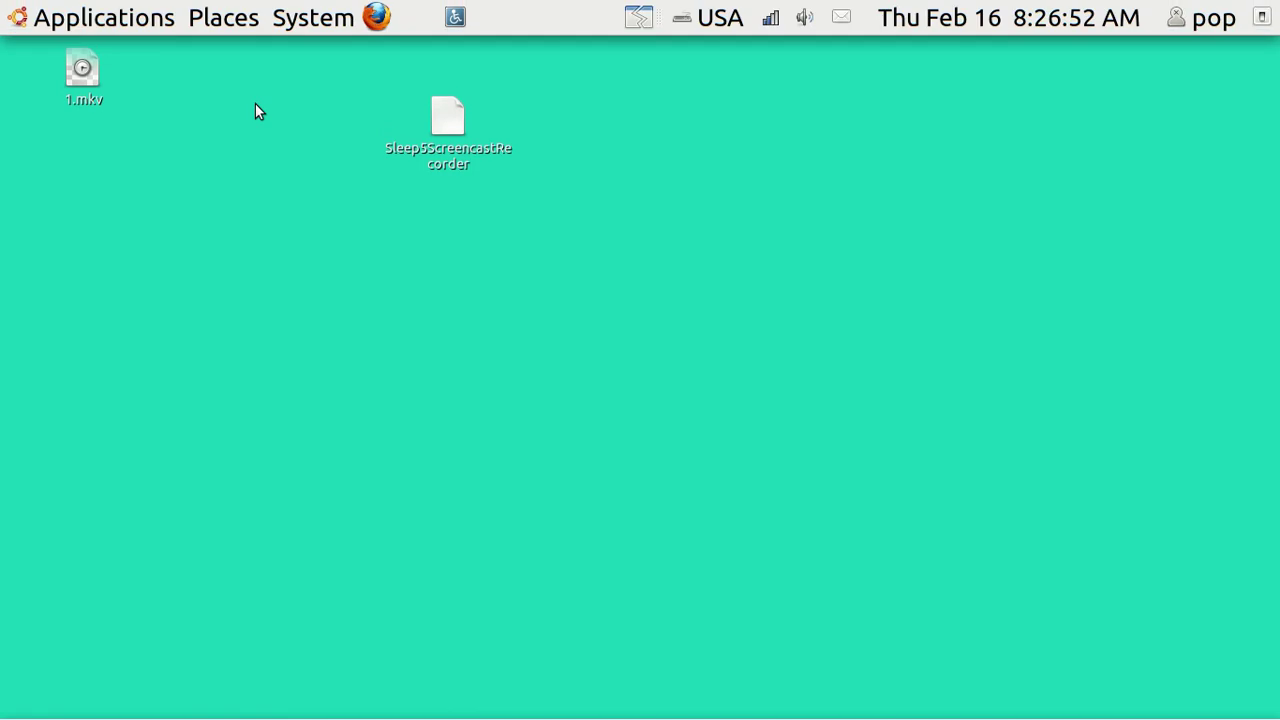
Step: Launch LibreOffice Calc from the Applications > Office menu
{"action": "left_click", "coordinate": [127, 19]}
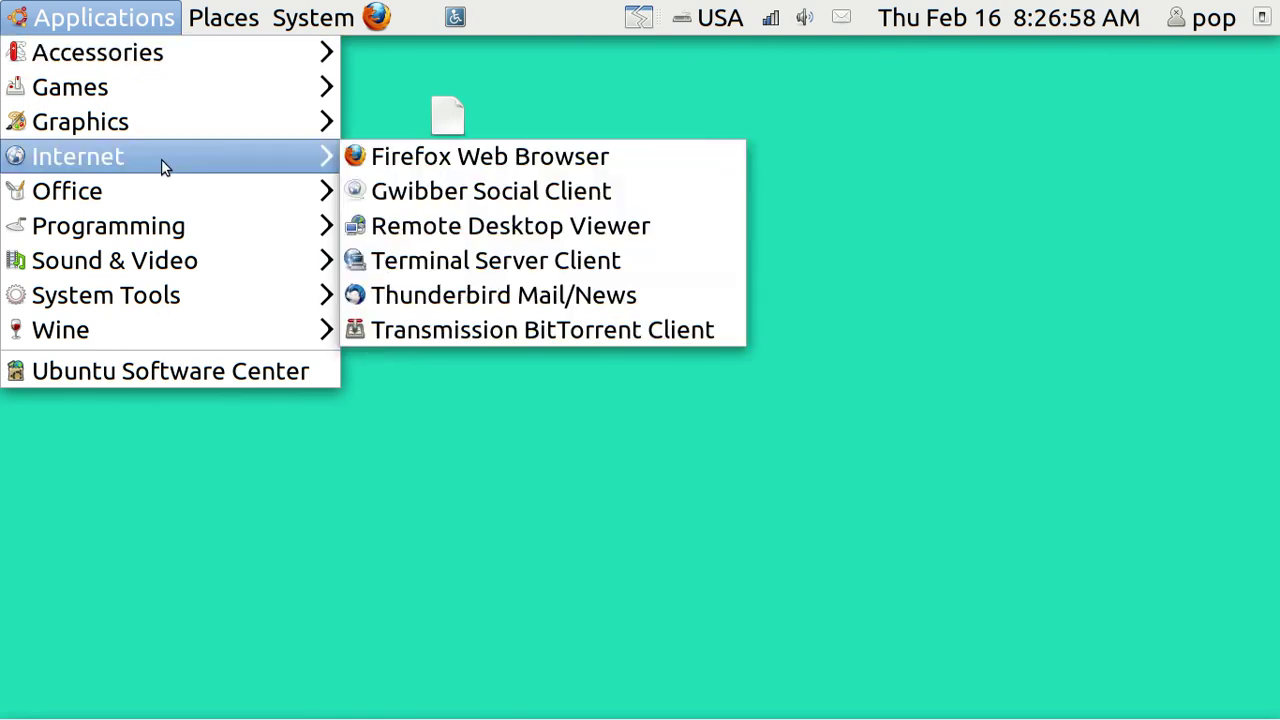
{"action": "mouse_move", "coordinate": [170, 192]}
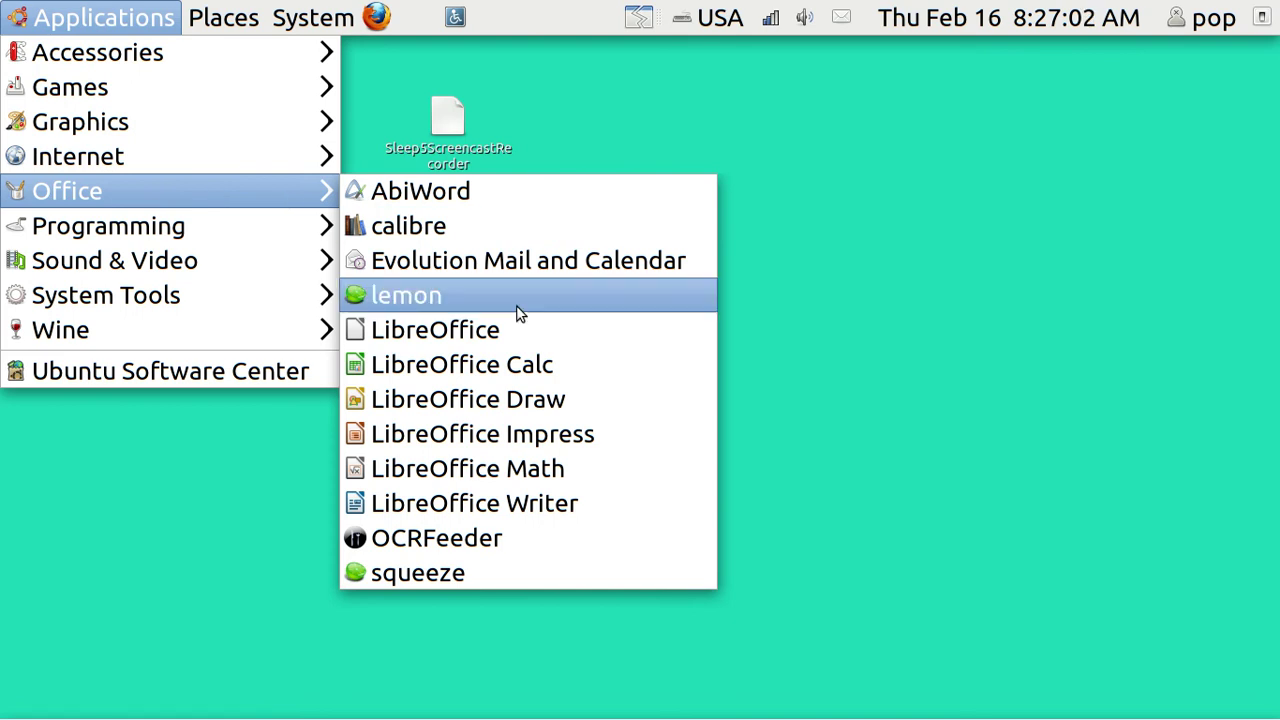
{"action": "left_click", "coordinate": [522, 368]}
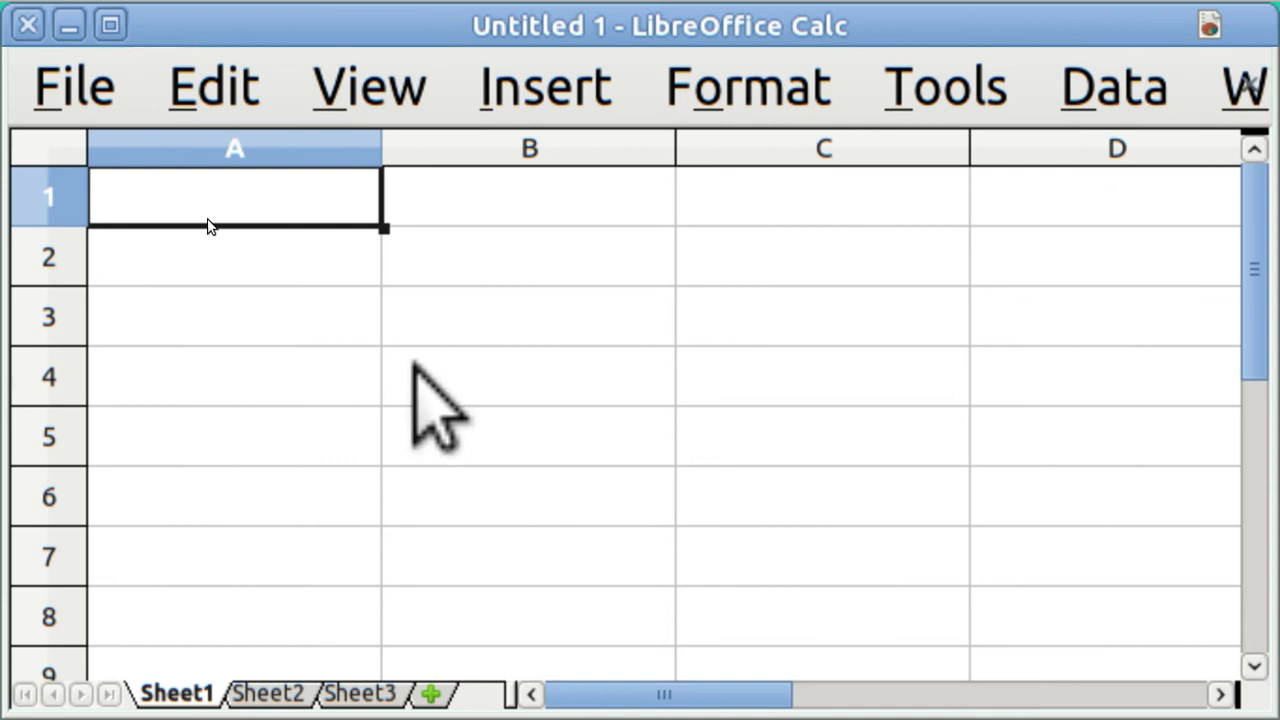
Step: Select the range A1:A366 in column A, starting from cell A1
{"action": "left_click", "coordinate": [312, 155]}
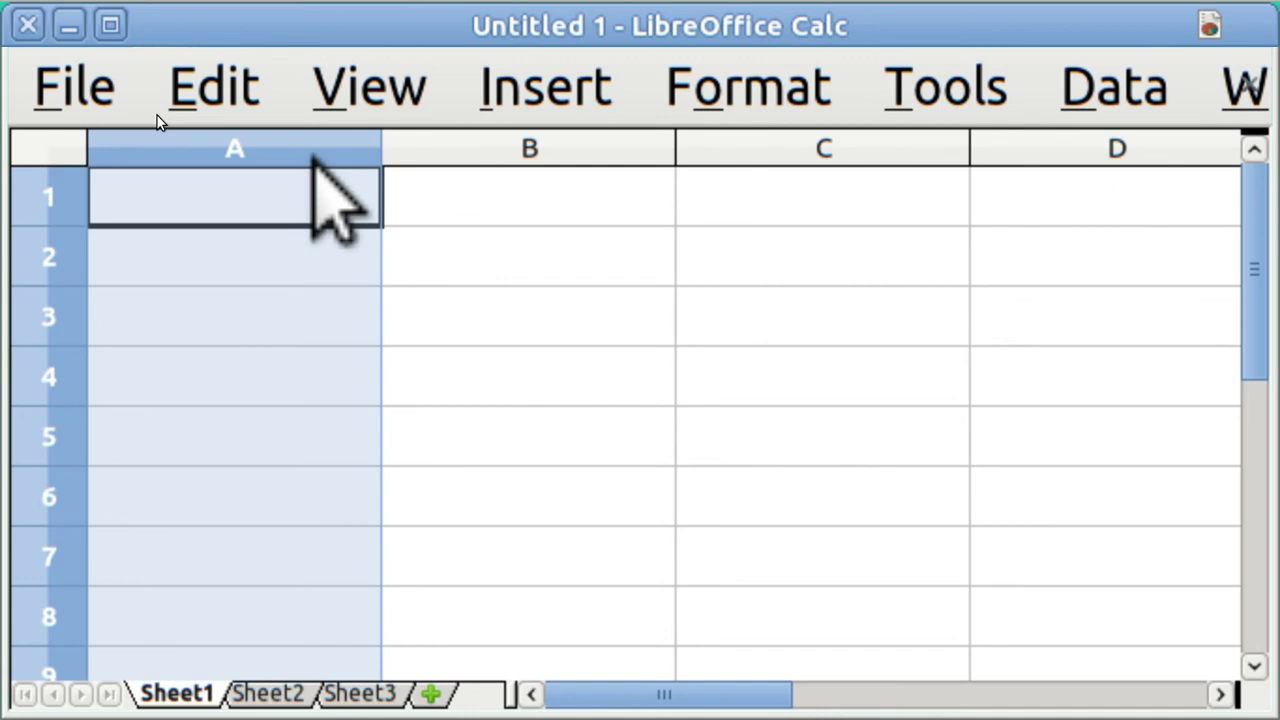
{"action": "left_click", "coordinate": [317, 197]}
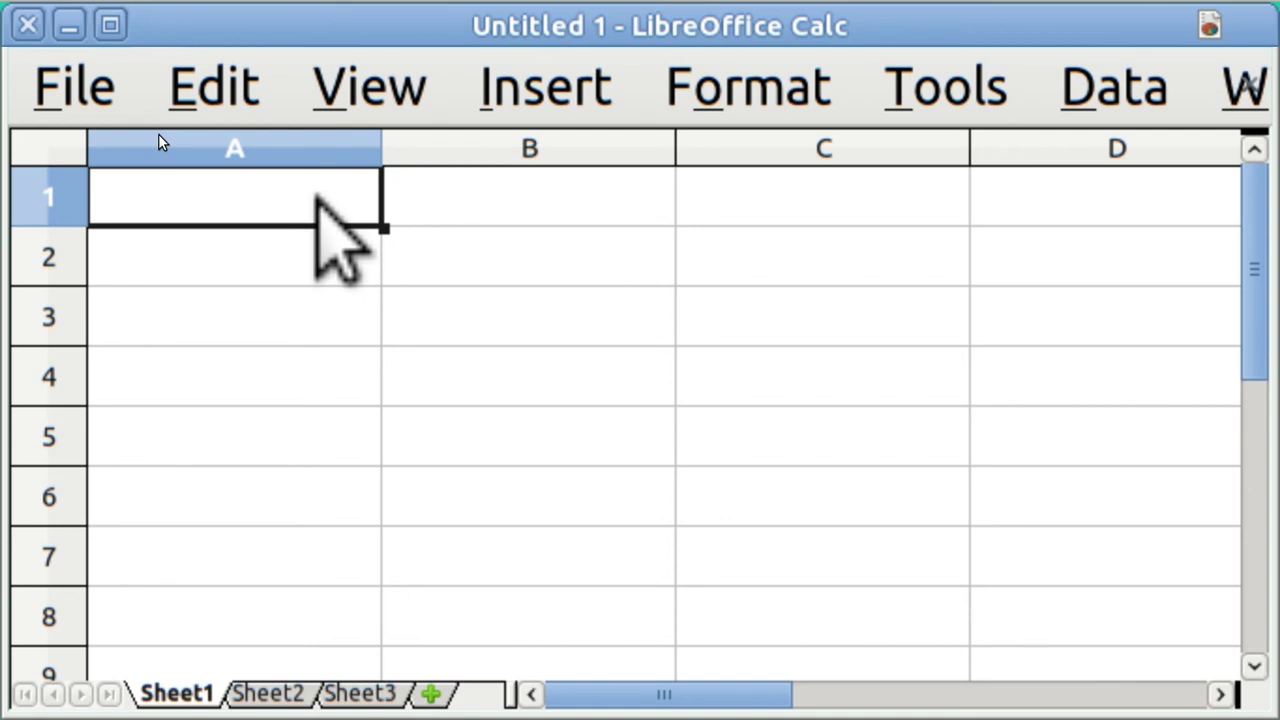
{"action": "key", "text": "shift+Down"}
{"action": "key", "text": "shift+Down"}
{"action": "key", "text": "shift+Down"}
{"action": "key", "text": "shift+Down"}
{"action": "key", "text": "shift+Down"}
{"action": "key", "text": "shift+Down"}
{"action": "key", "text": "shift+Down"}
{"action": "key", "text": "shift+Down"}
{"action": "key", "text": "shift+Down"}
{"action": "key", "text": "shift+Down"}
{"action": "key", "text": "shift+Down"}
{"action": "key", "text": "shift+Down"}
{"action": "key", "text": "shift+Down"}
{"action": "key", "text": "shift+Down"}
{"action": "key", "text": "shift+Down"}
{"action": "key", "text": "shift+Down"}
{"action": "key", "text": "shift+Down"}
{"action": "key", "text": "shift+Down"}
{"action": "key", "text": "shift+Down"}
{"action": "key", "text": "shift+Down"}
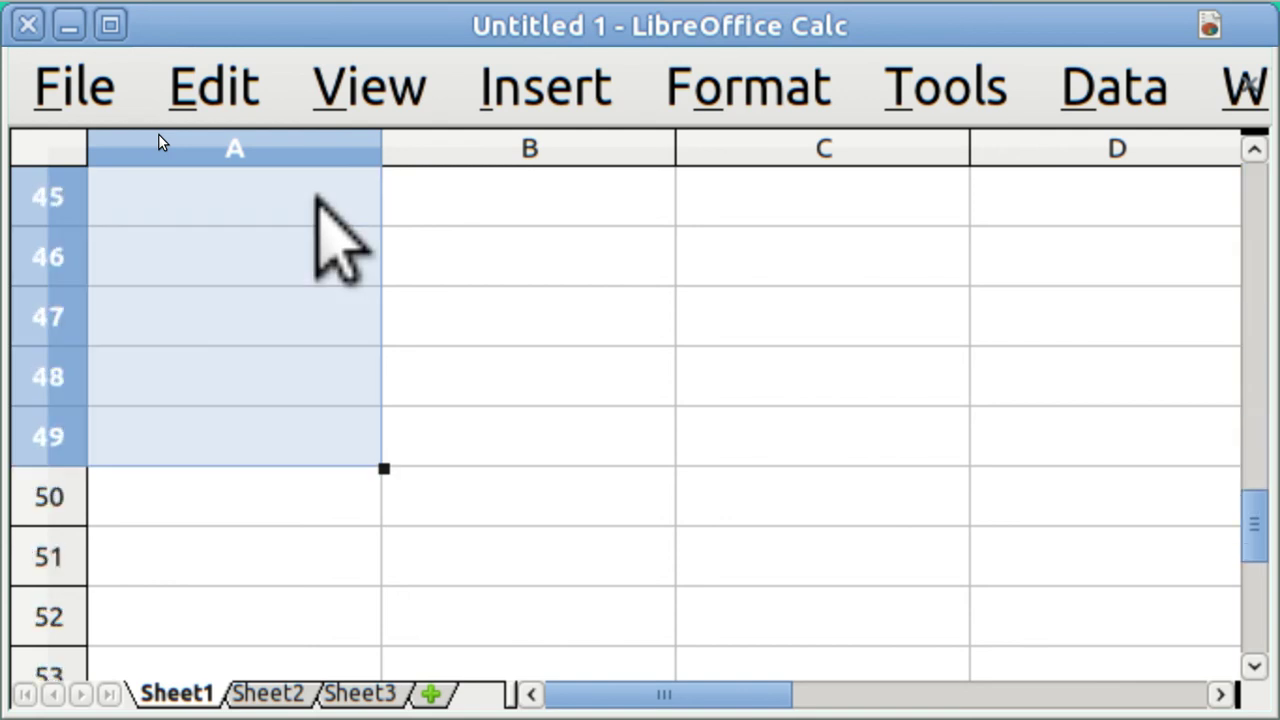
{"action": "key", "text": "shift+Down"}
{"action": "key", "text": "shift+Down"}
{"action": "key", "text": "shift+Down"}
{"action": "key", "text": "shift+Down"}
{"action": "key", "text": "shift+Down"}
{"action": "key", "text": "shift+Down"}
{"action": "key", "text": "shift+Down"}
{"action": "key", "text": "shift+Down"}
{"action": "key", "text": "shift+Down"}
{"action": "key", "text": "shift+Down"}
{"action": "key", "text": "shift+Down"}
{"action": "key", "text": "shift+Down"}
{"action": "key", "text": "shift+Down"}
{"action": "key", "text": "shift+Down"}
{"action": "key", "text": "shift+Down"}
{"action": "key", "text": "shift+Down"}
{"action": "key", "text": "shift+Down"}
{"action": "key", "text": "shift+Down"}
{"action": "key", "text": "shift+Down"}
{"action": "key", "text": "shift+Down"}
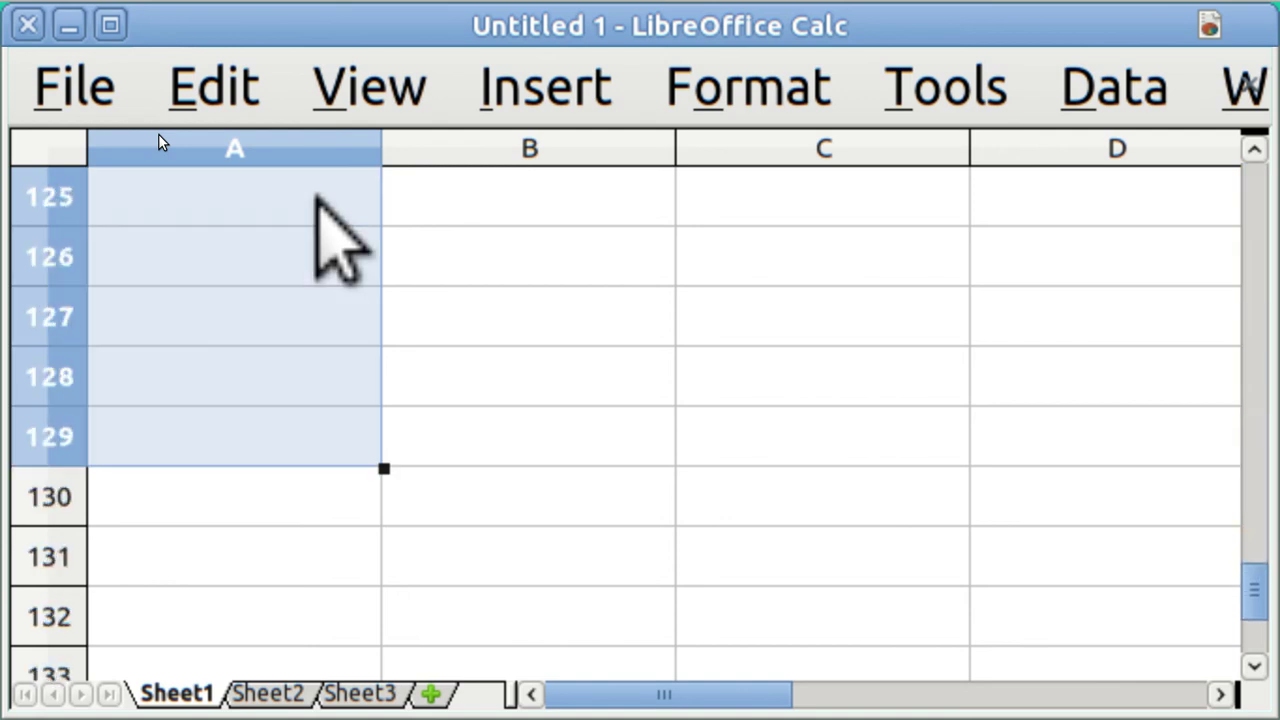
{"action": "key", "text": "shift+Down"}
{"action": "key", "text": "shift+Down"}
{"action": "key", "text": "shift+Down"}
{"action": "key", "text": "shift+Down"}
{"action": "key", "text": "shift+Down"}
{"action": "key", "text": "shift+Down"}
{"action": "key", "text": "shift+Down"}
{"action": "key", "text": "shift+Down"}
{"action": "key", "text": "shift+Down"}
{"action": "key", "text": "shift+Down"}
{"action": "key", "text": "shift+Down"}
{"action": "key", "text": "shift+Down"}
{"action": "key", "text": "shift+Down"}
{"action": "key", "text": "shift+Down"}
{"action": "key", "text": "shift+Down"}
{"action": "key", "text": "shift+Down"}
{"action": "key", "text": "shift+Down"}
{"action": "key", "text": "shift+Down"}
{"action": "key", "text": "shift+Down"}
{"action": "key", "text": "shift+Down"}
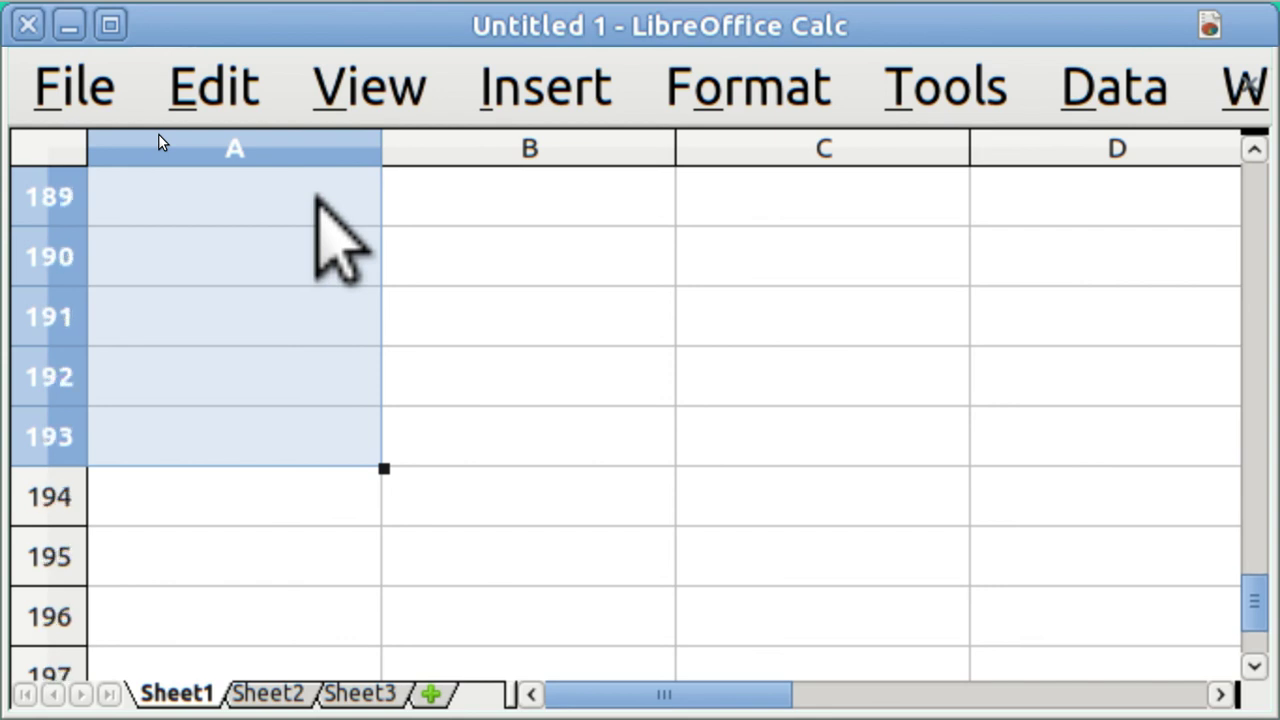
{"action": "key", "text": "shift+Down"}
{"action": "key", "text": "shift+Down"}
{"action": "key", "text": "shift+Down"}
{"action": "key", "text": "shift+Down"}
{"action": "key", "text": "shift+Down"}
{"action": "key", "text": "shift+Down"}
{"action": "key", "text": "shift+Down"}
{"action": "key", "text": "shift+Down"}
{"action": "key", "text": "shift+Down"}
{"action": "key", "text": "shift+Down"}
{"action": "key", "text": "shift+Down"}
{"action": "key", "text": "shift+Down"}
{"action": "key", "text": "shift+Down"}
{"action": "key", "text": "shift+Down"}
{"action": "key", "text": "shift+Down"}
{"action": "key", "text": "shift+Down"}
{"action": "key", "text": "shift+Down"}
{"action": "key", "text": "shift+Down"}
{"action": "key", "text": "shift+Down"}
{"action": "key", "text": "shift+Down"}
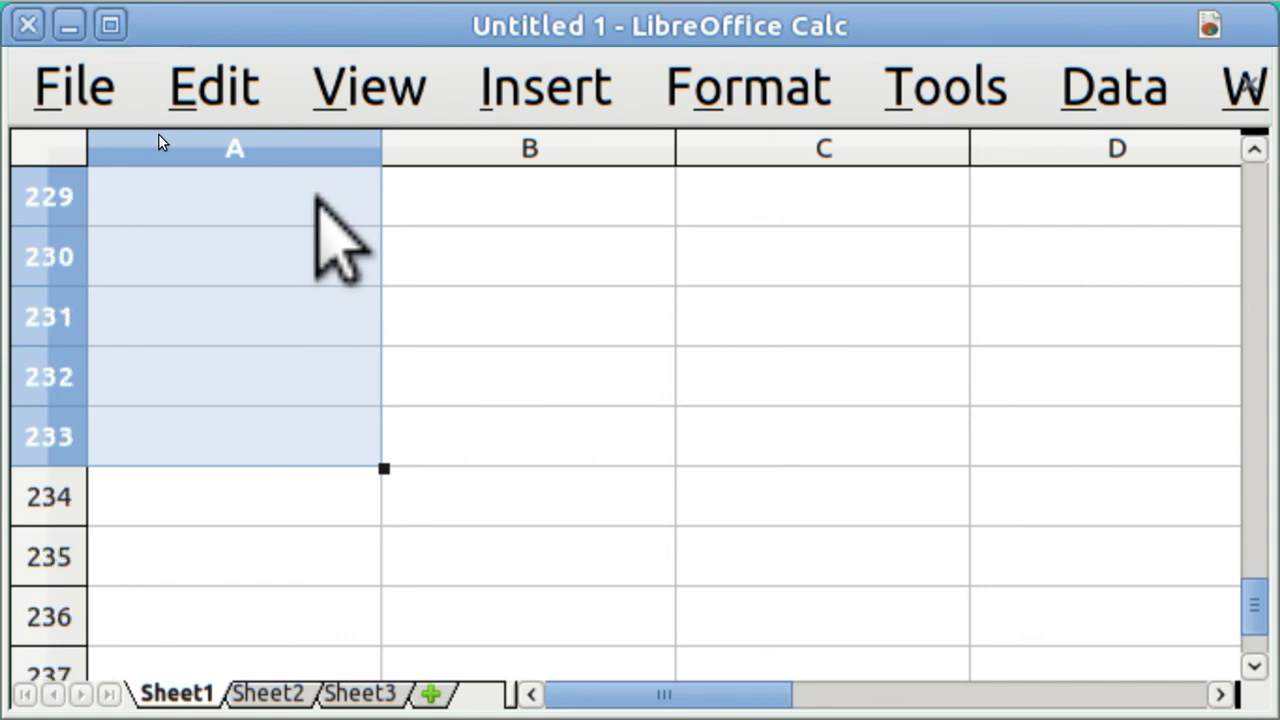
{"action": "key", "text": "shift+Down"}
{"action": "key", "text": "shift+Down"}
{"action": "key", "text": "shift+Down"}
{"action": "key", "text": "shift+Down"}
{"action": "key", "text": "shift+Down"}
{"action": "key", "text": "shift+Down"}
{"action": "key", "text": "shift+Down"}
{"action": "key", "text": "shift+Down"}
{"action": "key", "text": "shift+Down"}
{"action": "key", "text": "shift+Down"}
{"action": "key", "text": "shift+Down"}
{"action": "key", "text": "shift+Down"}
{"action": "key", "text": "shift+Down"}
{"action": "key", "text": "shift+Down"}
{"action": "key", "text": "shift+Down"}
{"action": "key", "text": "shift+Down"}
{"action": "key", "text": "shift+Down"}
{"action": "key", "text": "shift+Down"}
{"action": "key", "text": "shift+Down"}
{"action": "key", "text": "shift+Down"}
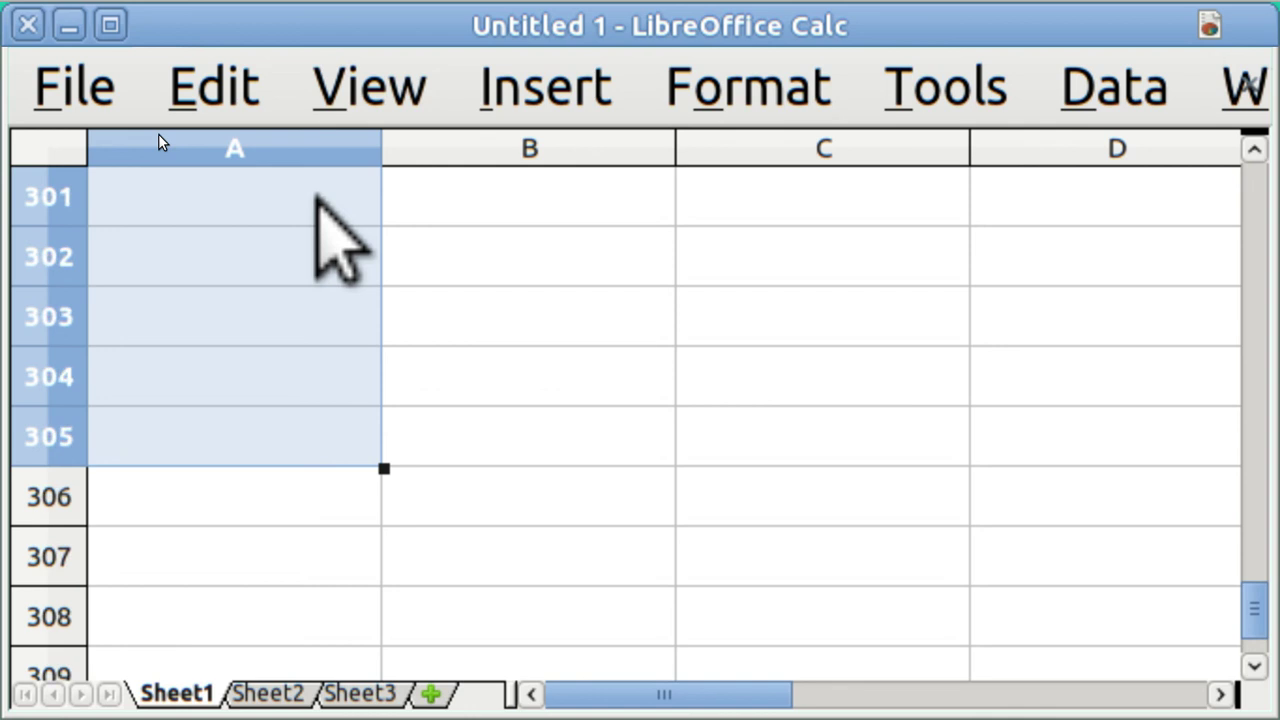
{"action": "key", "text": "shift+Down"}
{"action": "key", "text": "shift+Down"}
{"action": "key", "text": "shift+Down"}
{"action": "key", "text": "shift+Down"}
{"action": "key", "text": "shift+Down"}
{"action": "key", "text": "shift+Down"}
{"action": "key", "text": "shift+Down"}
{"action": "key", "text": "shift+Down"}
{"action": "key", "text": "shift+Down"}
{"action": "key", "text": "shift+Down"}
{"action": "key", "text": "shift+Down"}
{"action": "key", "text": "shift+Down"}
{"action": "key", "text": "shift+Down"}
{"action": "key", "text": "shift+Down"}
{"action": "key", "text": "shift+Down"}
{"action": "key", "text": "shift+Down"}
{"action": "key", "text": "shift+Down"}
{"action": "key", "text": "shift+Down"}
{"action": "key", "text": "shift+Down"}
{"action": "key", "text": "shift+Down"}
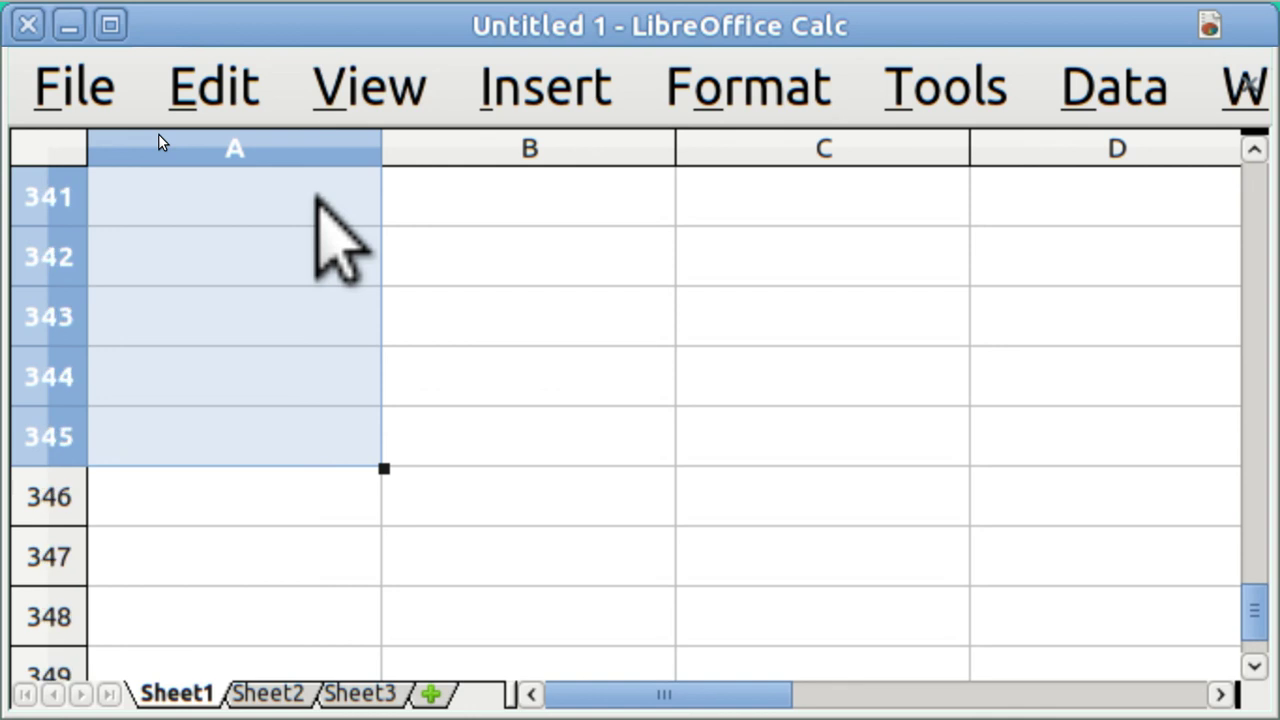
{"action": "key", "text": "shift+Down"}
{"action": "key", "text": "shift+Down"}
{"action": "key", "text": "shift+Down"}
{"action": "key", "text": "shift+Down"}
{"action": "key", "text": "shift+Down"}
{"action": "key", "text": "shift+Down"}
{"action": "key", "text": "shift+Down"}
{"action": "key", "text": "shift+Down"}
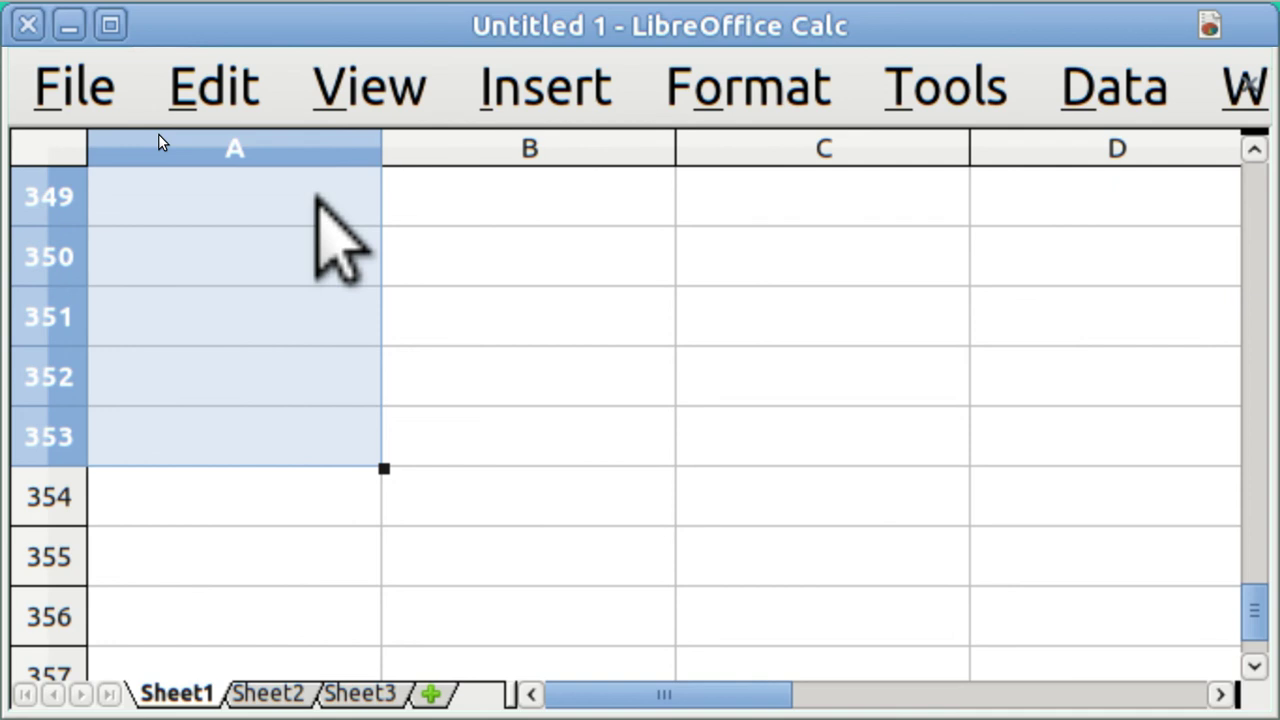
{"action": "key", "text": "shift+Down"}
{"action": "key", "text": "shift+Down"}
{"action": "key", "text": "shift+Down"}
{"action": "key", "text": "shift+Down"}
{"action": "key", "text": "shift+Down"}
{"action": "key", "text": "shift+Down"}
{"action": "key", "text": "shift+Down"}
{"action": "key", "text": "shift+Down"}
{"action": "key", "text": "shift+Down"}
{"action": "key", "text": "shift+Down"}
{"action": "key", "text": "shift+Down"}
{"action": "key", "text": "shift+Down"}
{"action": "key", "text": "shift+Down"}
{"action": "key", "text": "shift+Down"}
{"action": "key", "text": "shift+Down"}
{"action": "key", "text": "shift+Down"}
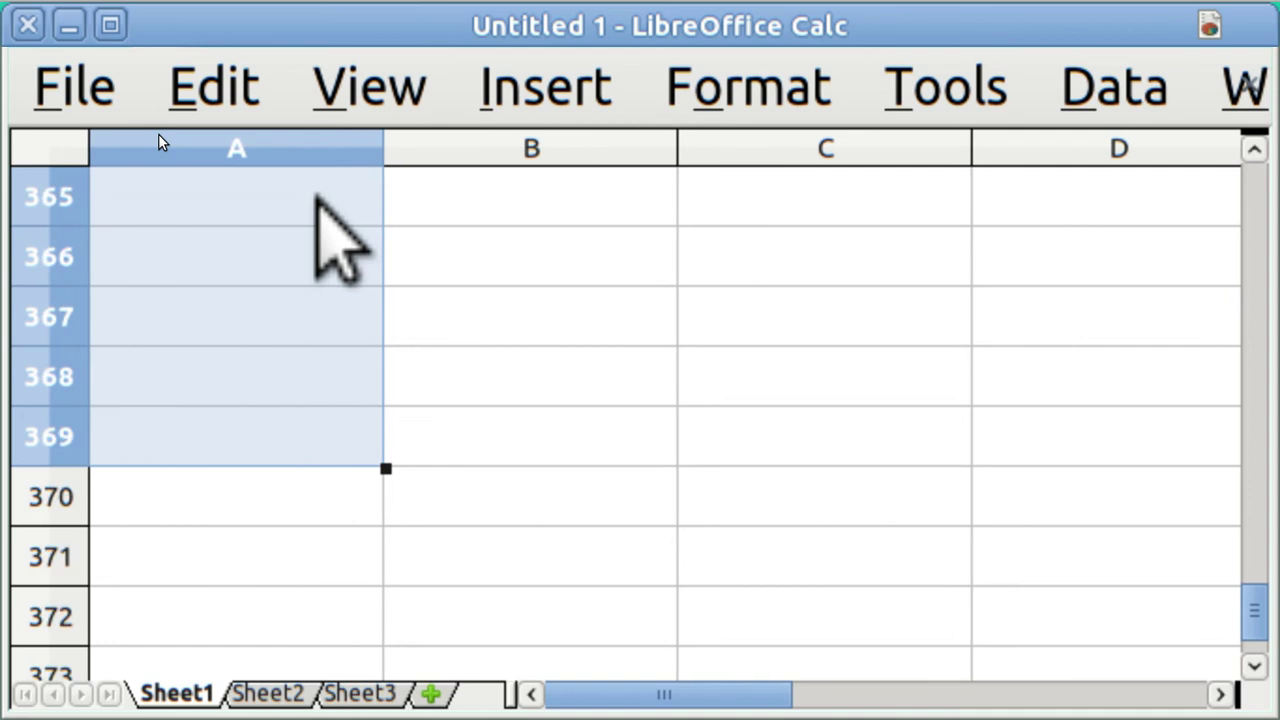
{"action": "key", "text": "shift+Up"}
{"action": "key", "text": "shift+Up"}
{"action": "key", "text": "shift+Up"}
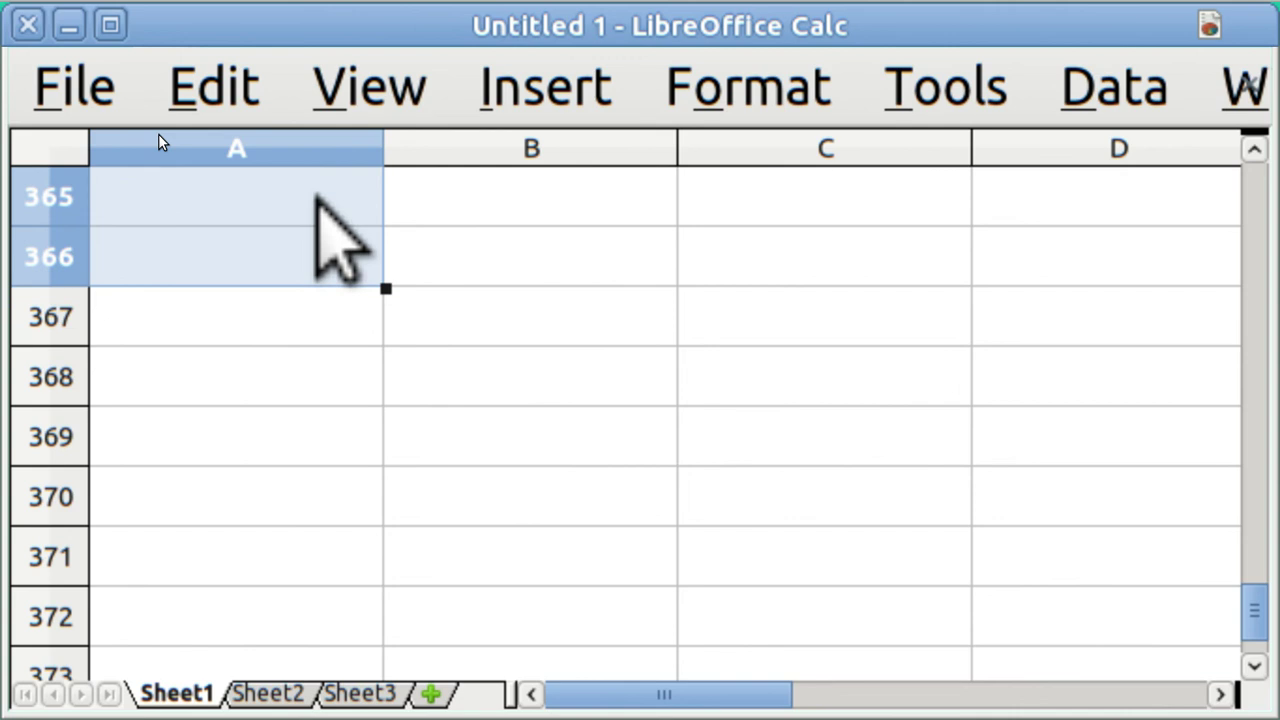
Step: Fill the selection with a series from jan 1 2012 to dec 31 2012, increment 1
{"action": "left_click", "coordinate": [218, 90]}
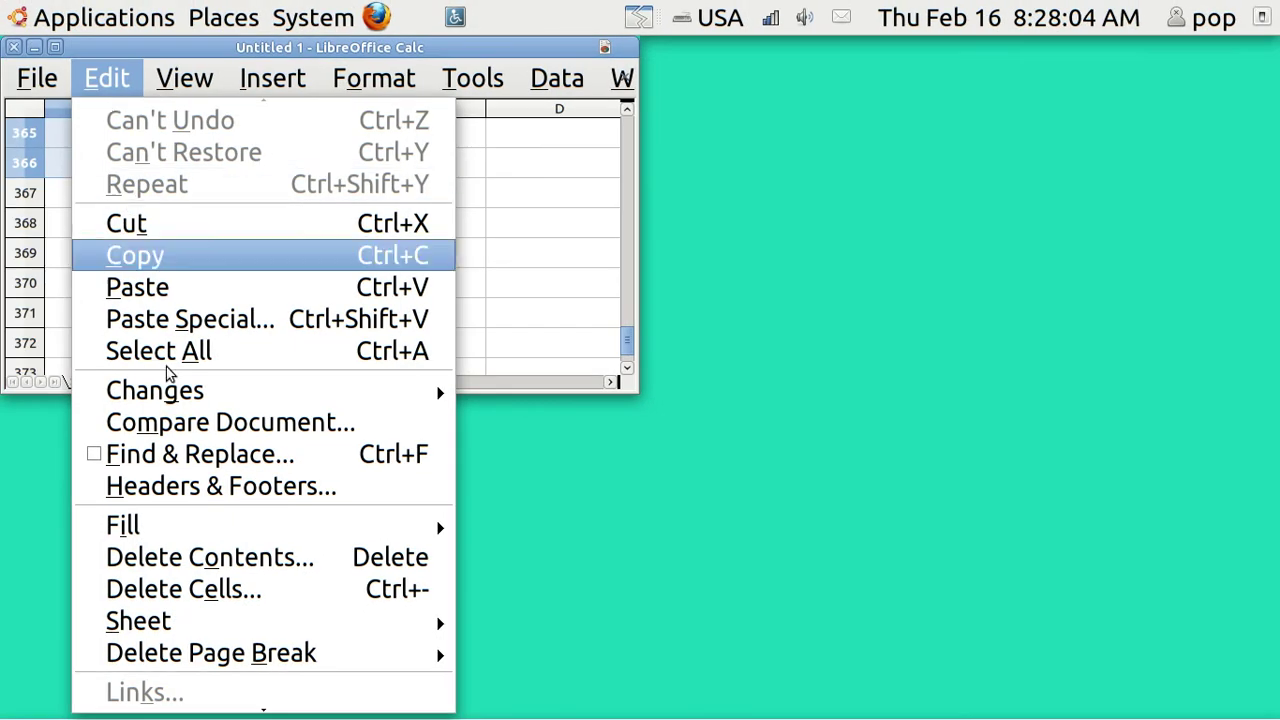
{"action": "mouse_move", "coordinate": [243, 517]}
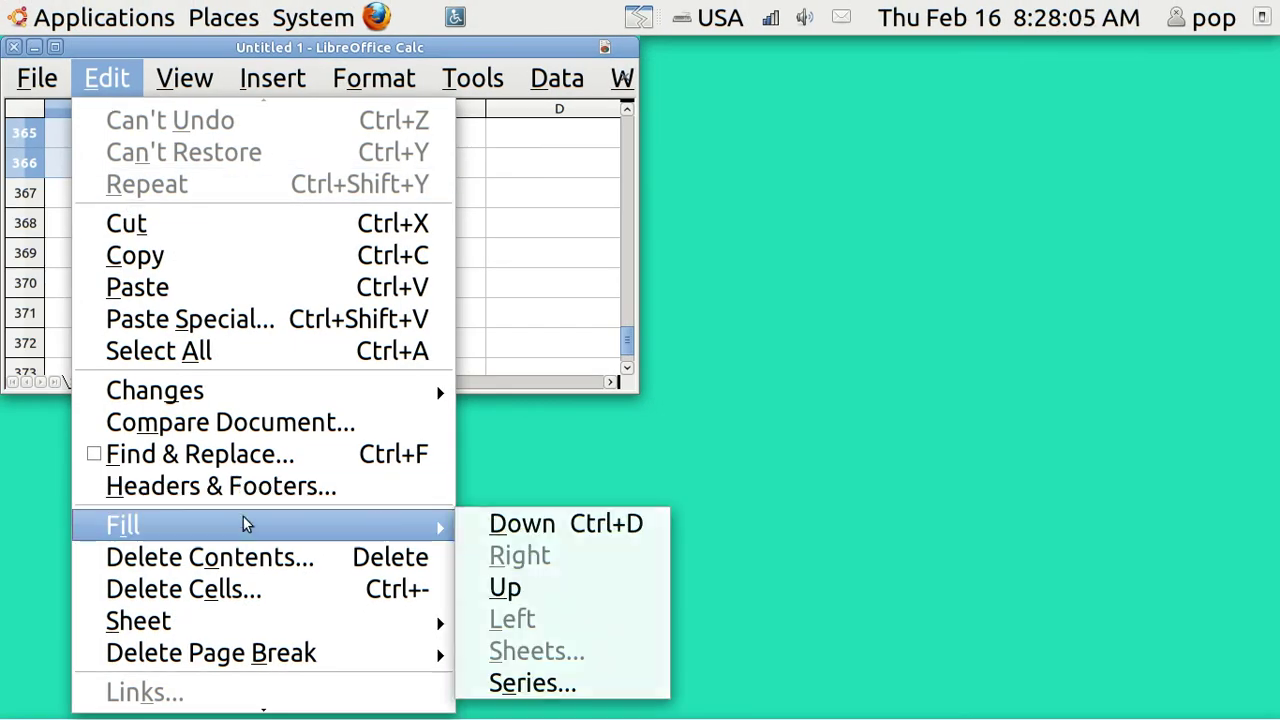
{"action": "left_click", "coordinate": [548, 688]}
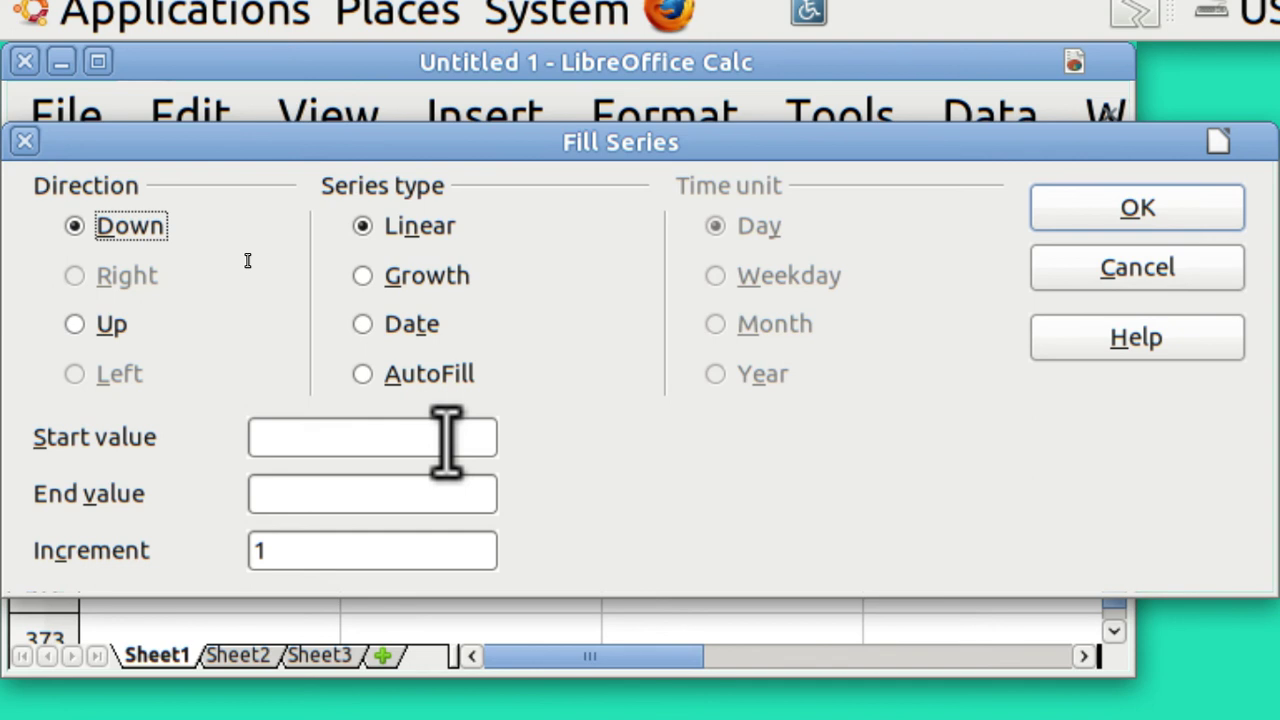
{"action": "left_click", "coordinate": [388, 437]}
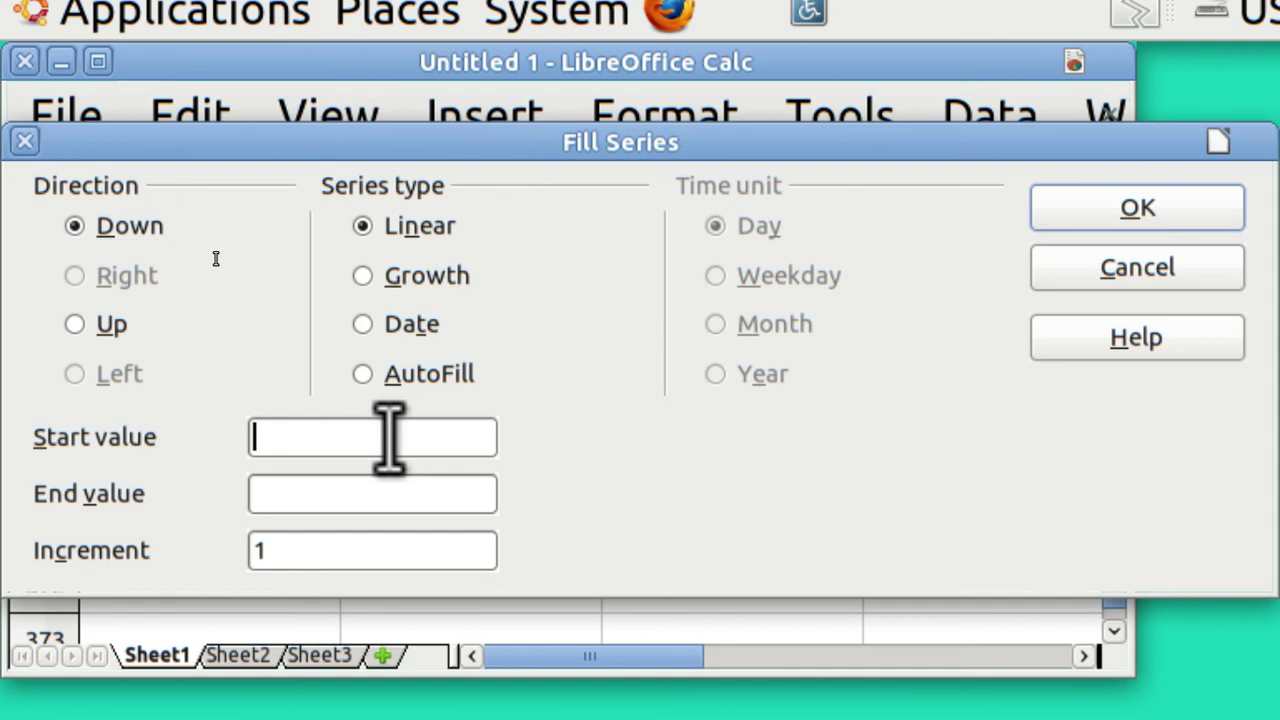
{"action": "type", "text": "jan 1 "}
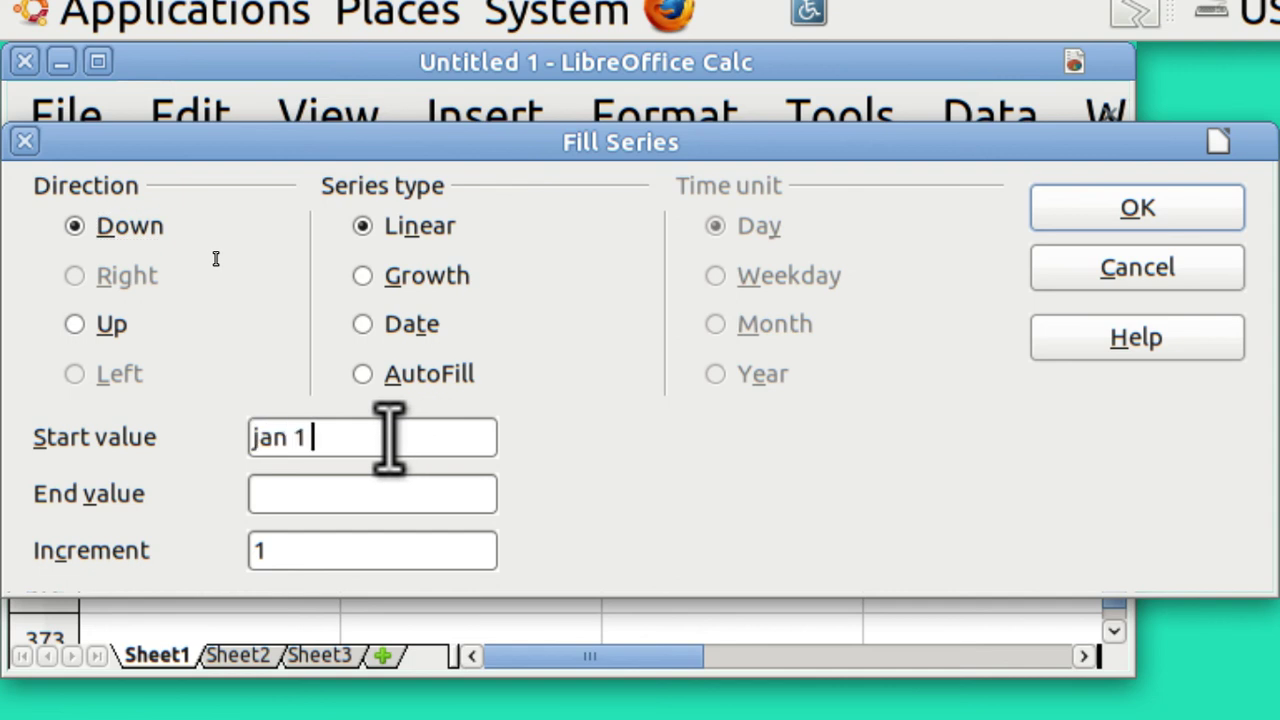
{"action": "type", "text": "2012"}
{"action": "left_click", "coordinate": [320, 490]}
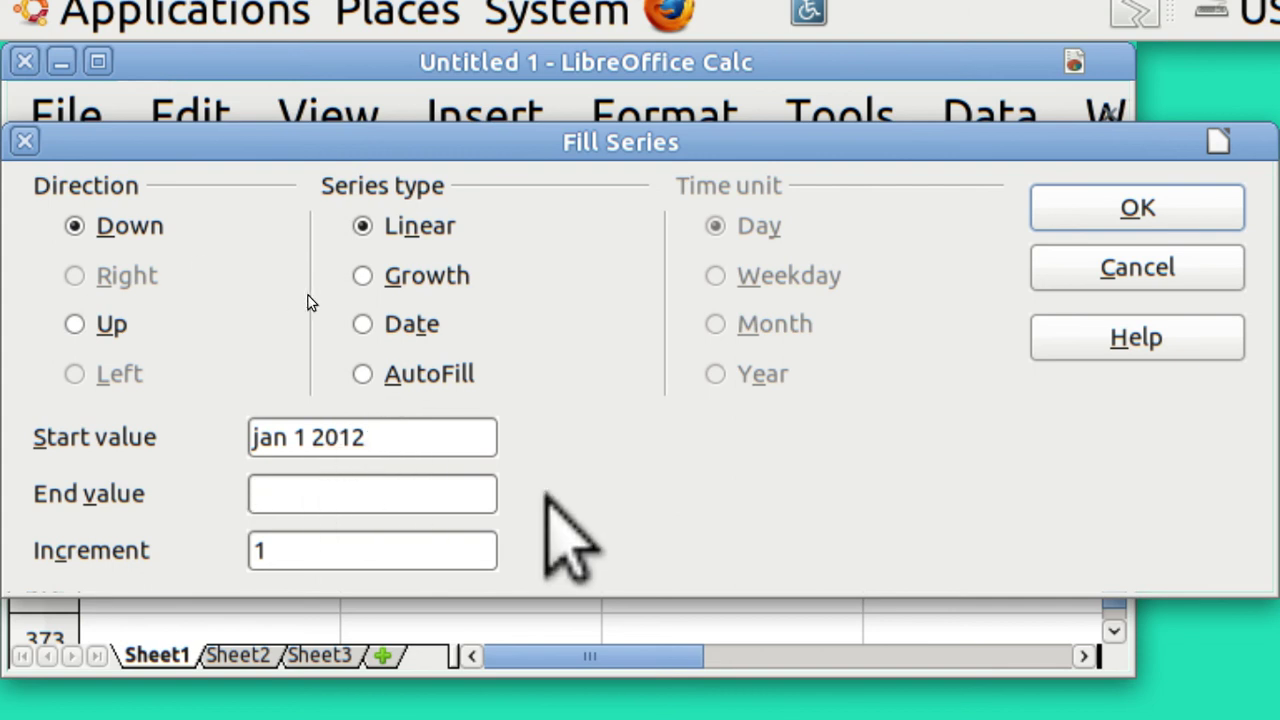
{"action": "type", "text": "dec 31 "}
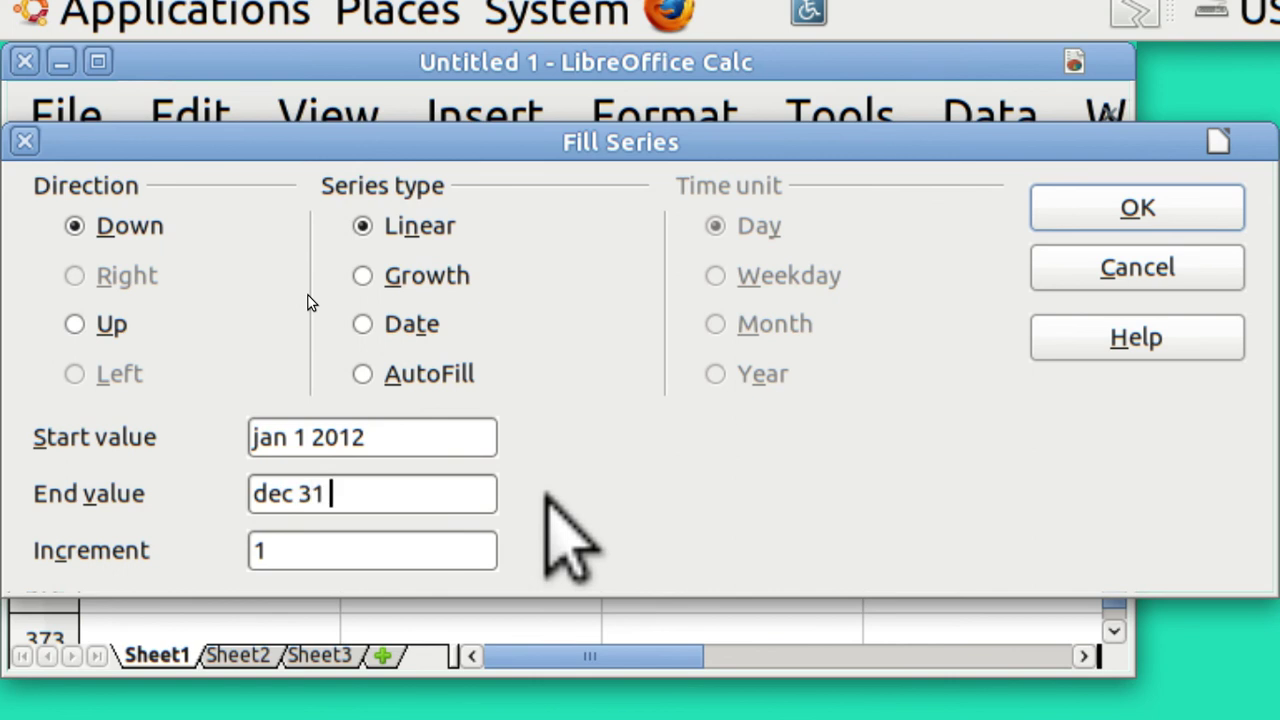
{"action": "type", "text": "2012"}
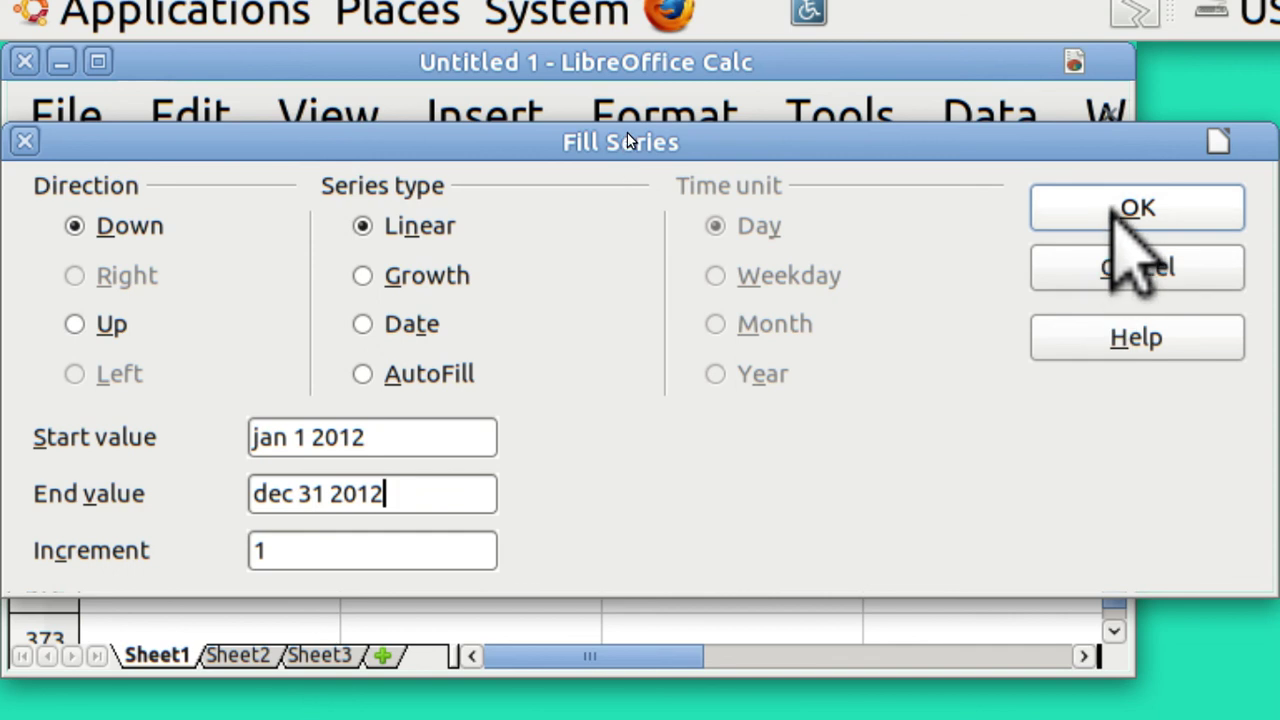
{"action": "left_click", "coordinate": [1117, 210]}
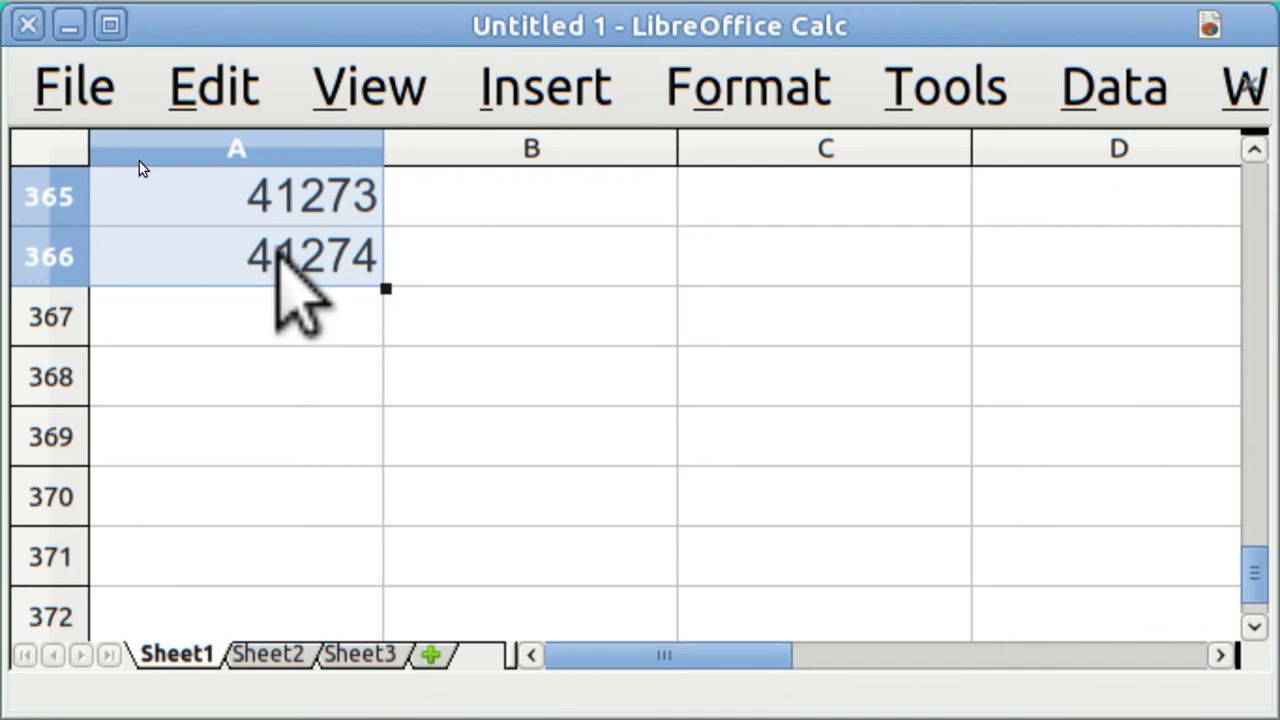
Step: Give the column A dates the user-defined number format ddd mmm dd
{"action": "left_click", "coordinate": [765, 88]}
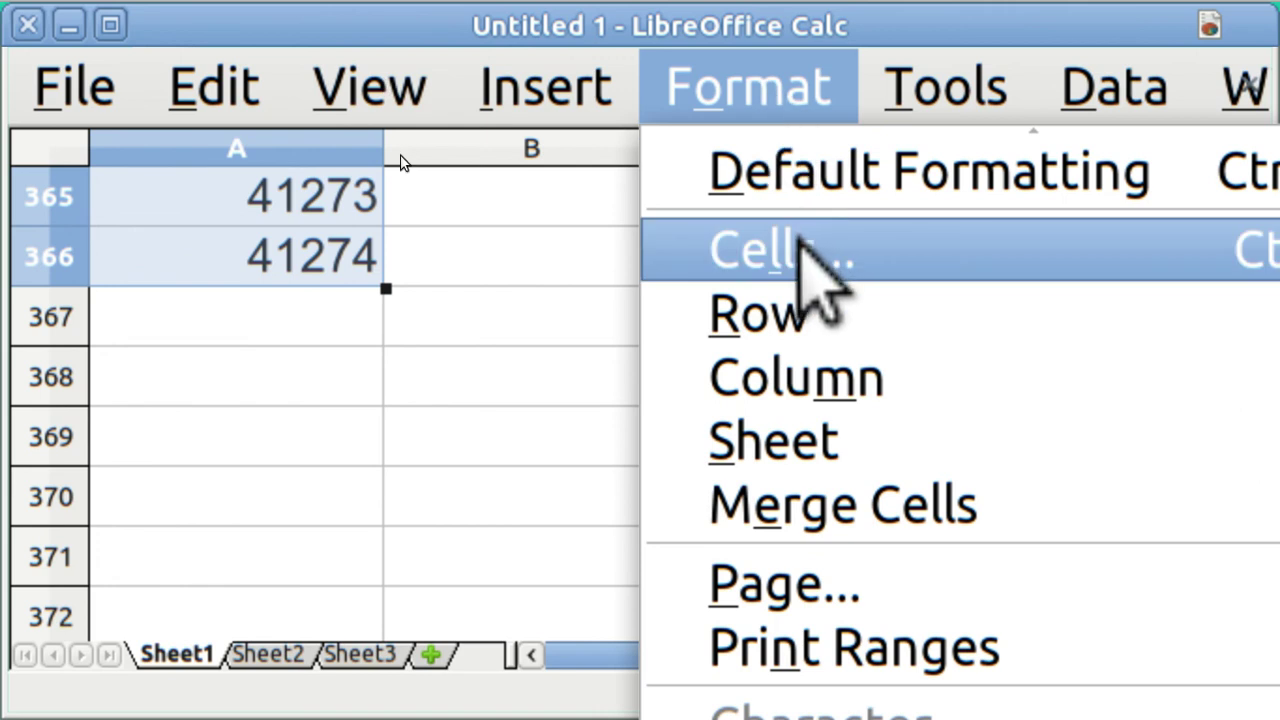
{"action": "left_click", "coordinate": [800, 245]}
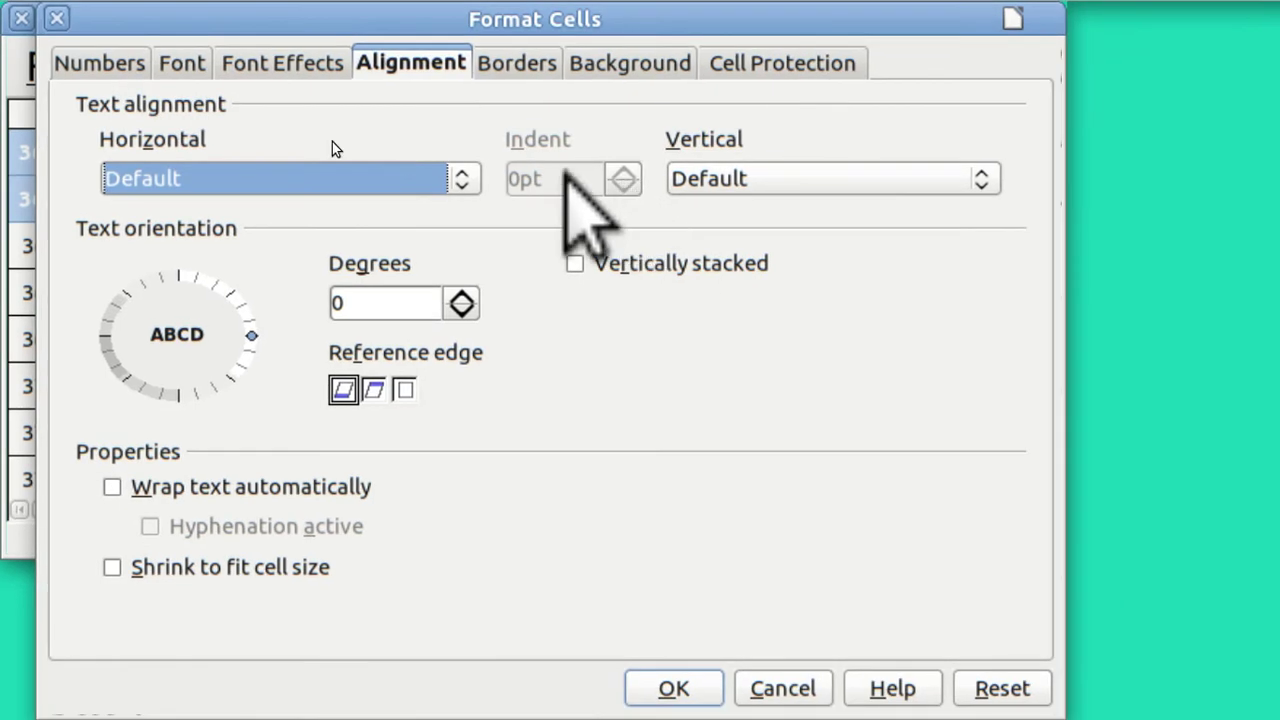
{"action": "left_click", "coordinate": [76, 84]}
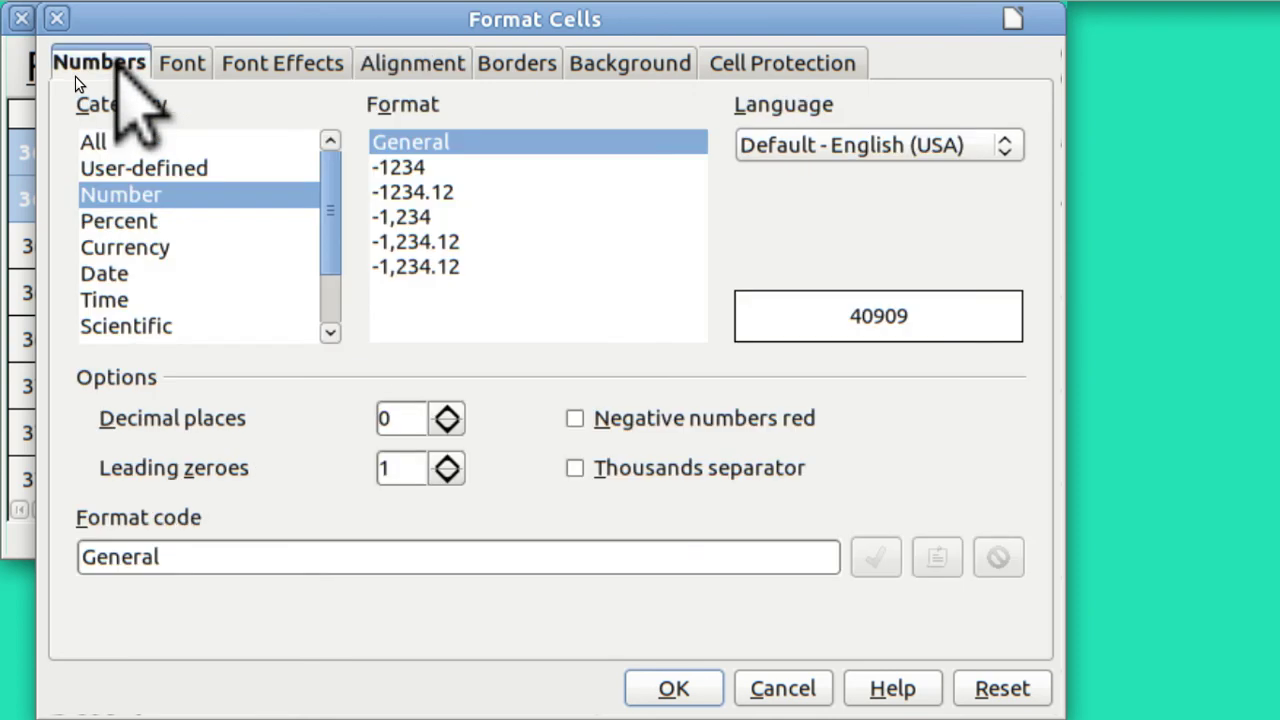
{"action": "left_click", "coordinate": [112, 273]}
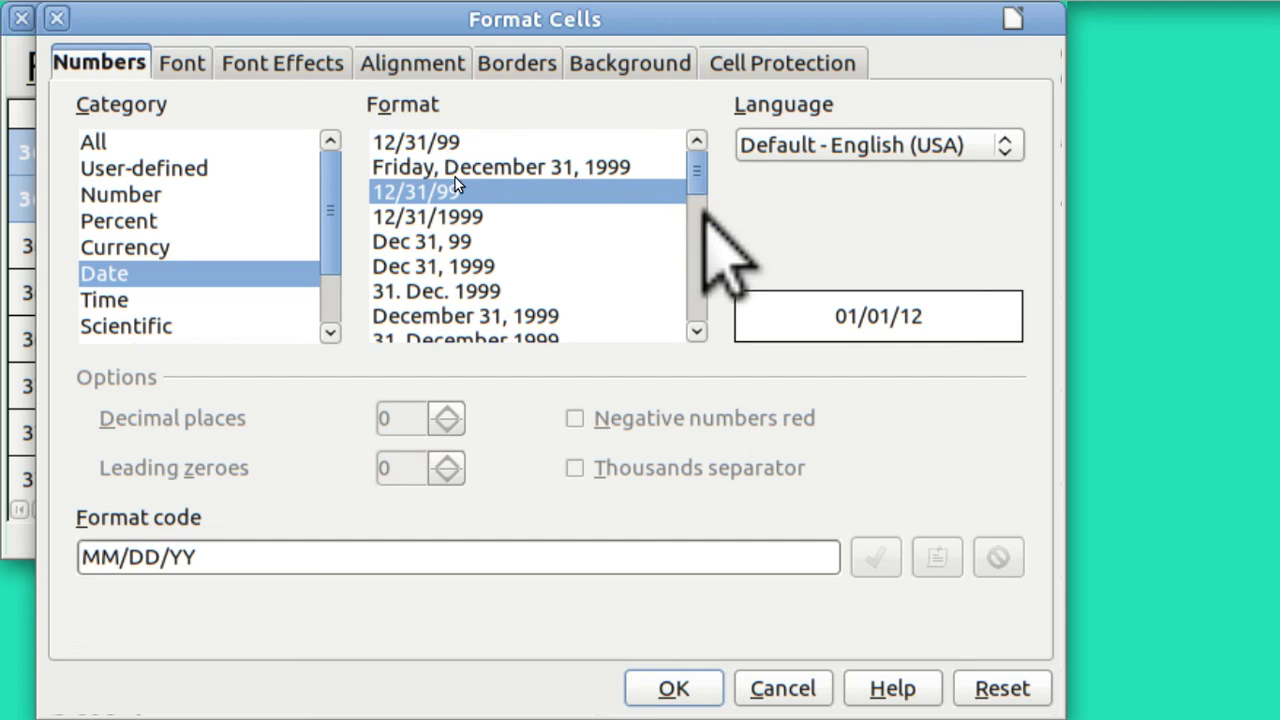
{"action": "scroll", "coordinate": [697, 258], "scroll_direction": "down", "scroll_amount": 2}
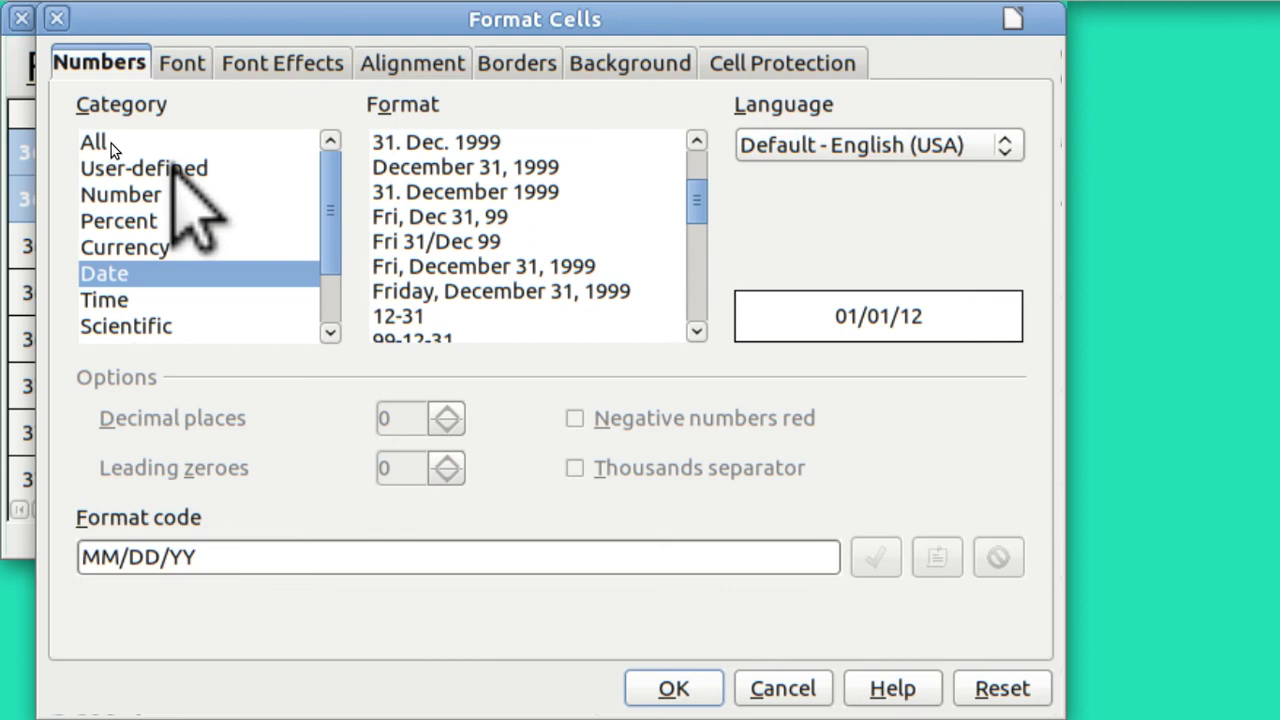
{"action": "left_click", "coordinate": [180, 168]}
{"action": "left_click", "coordinate": [214, 557]}
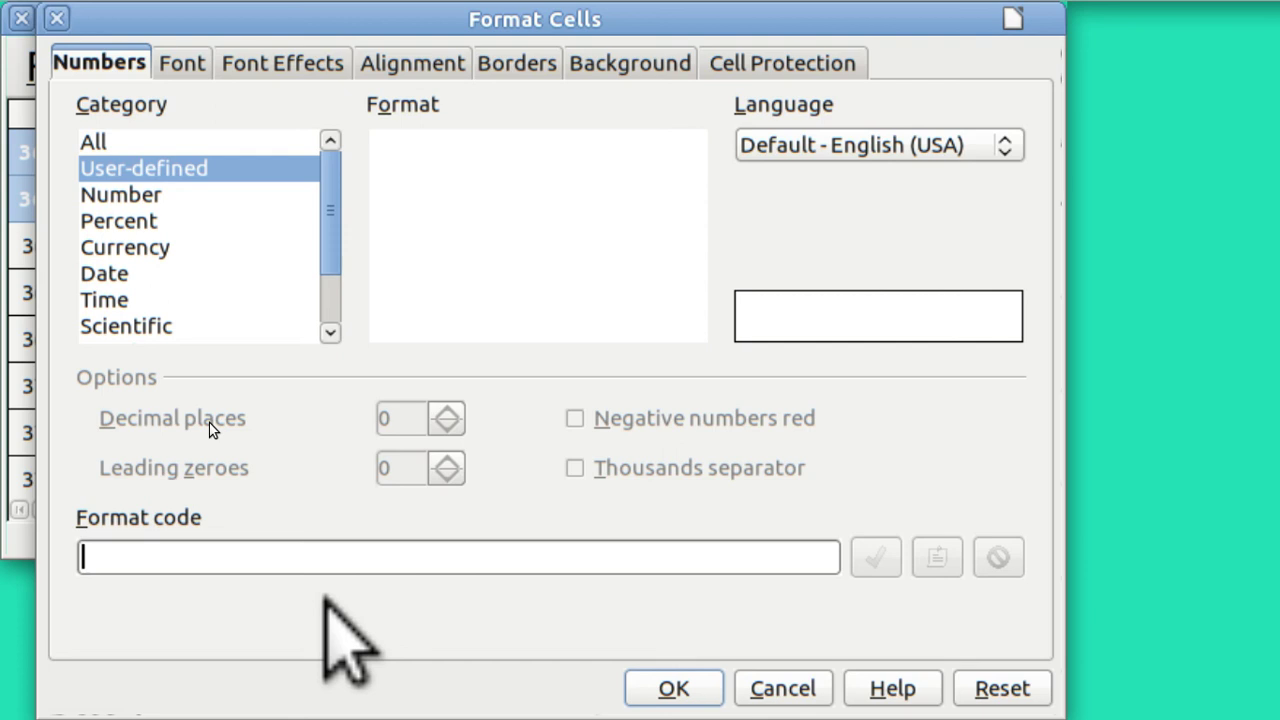
{"action": "type", "text": "ddd"}
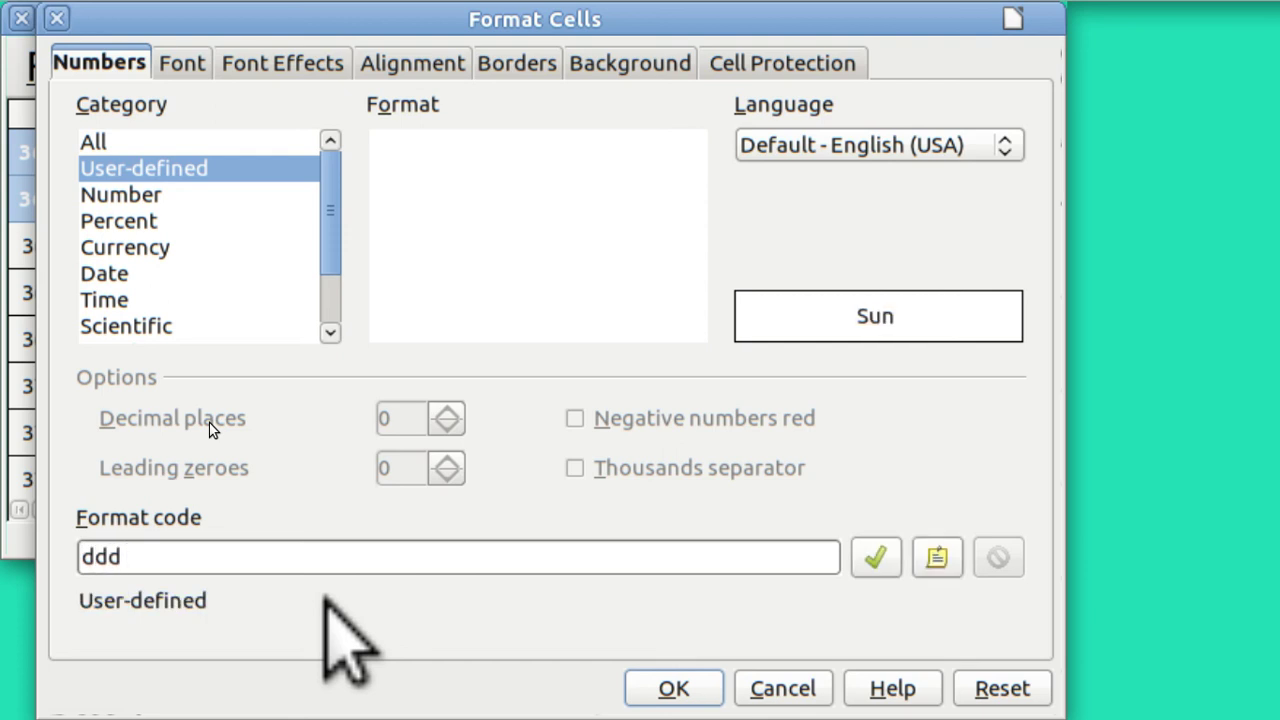
{"action": "type", "text": " mmm"}
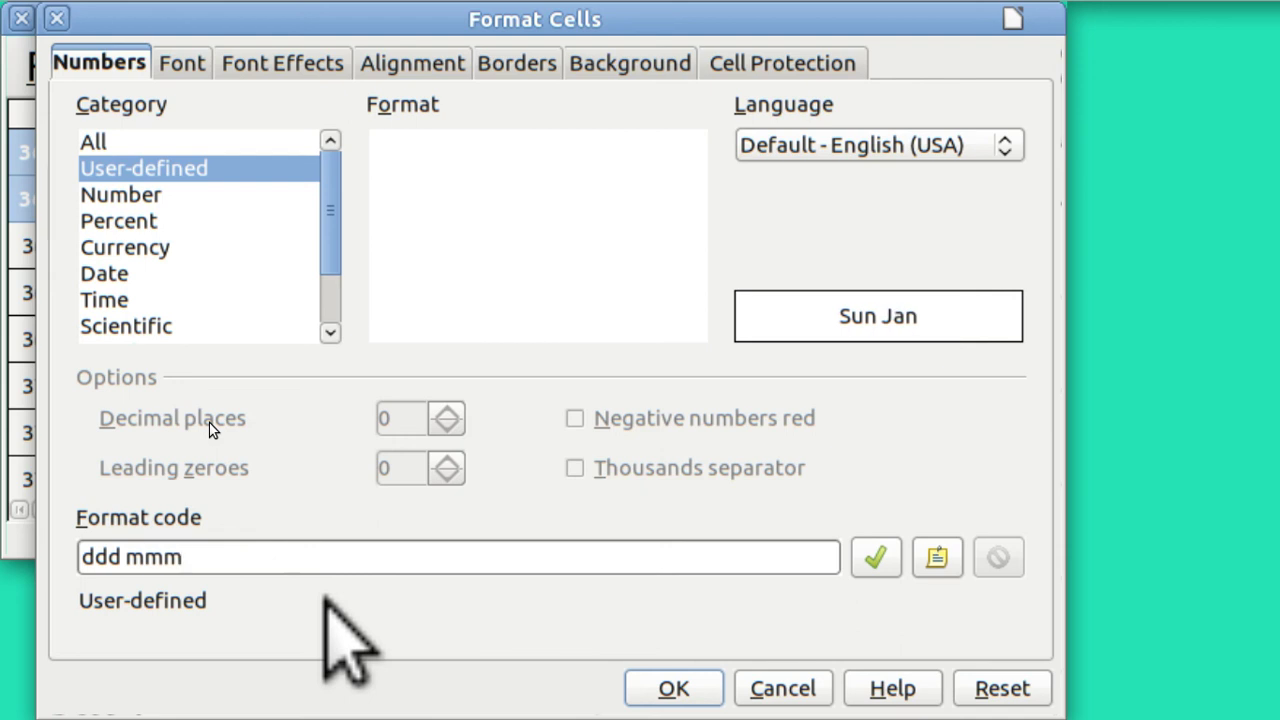
{"action": "type", "text": " dd"}
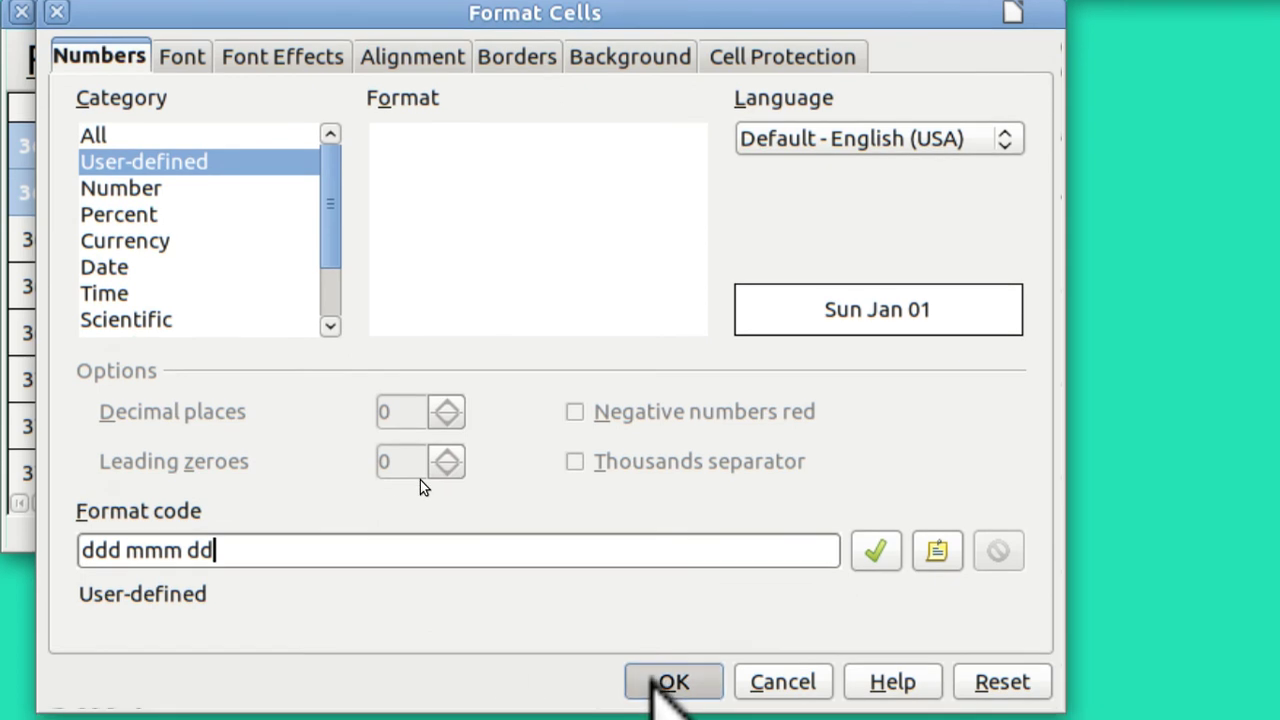
{"action": "left_click", "coordinate": [668, 682]}
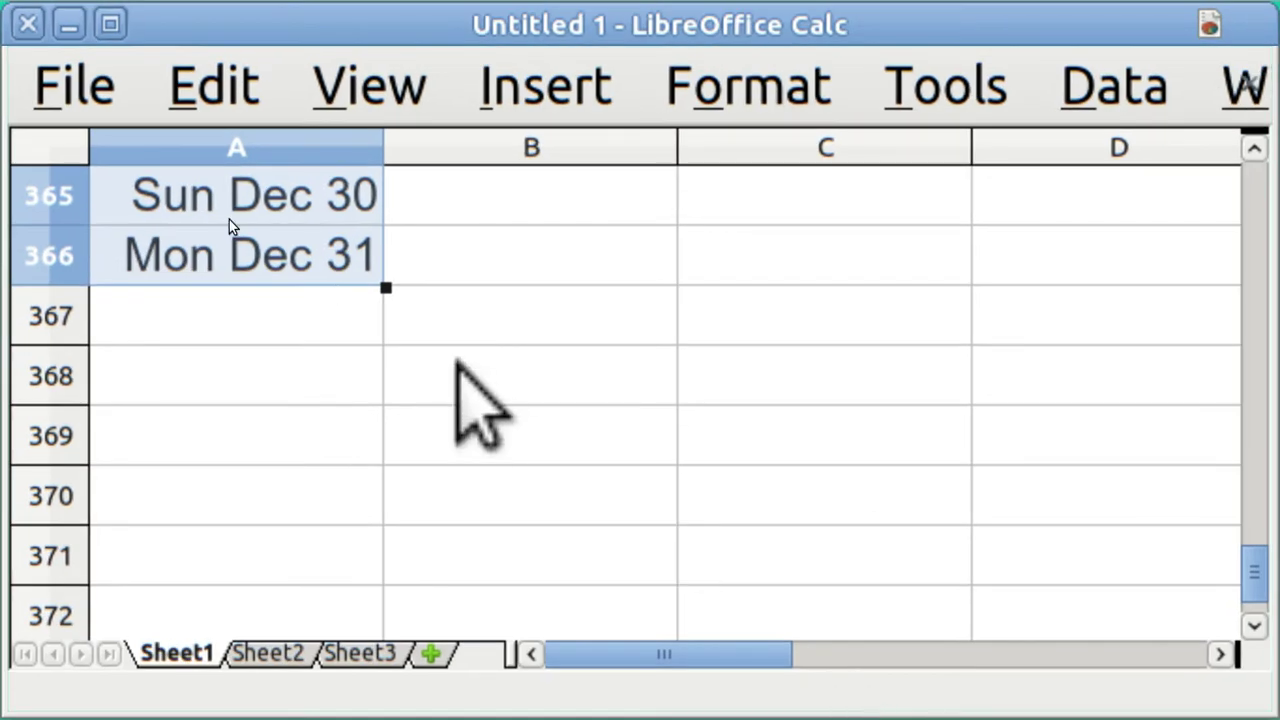
Step: Widen column B to about 2.34 inches and enter the Dec 16 meeting, birthday and report note
{"action": "left_click", "coordinate": [460, 372]}
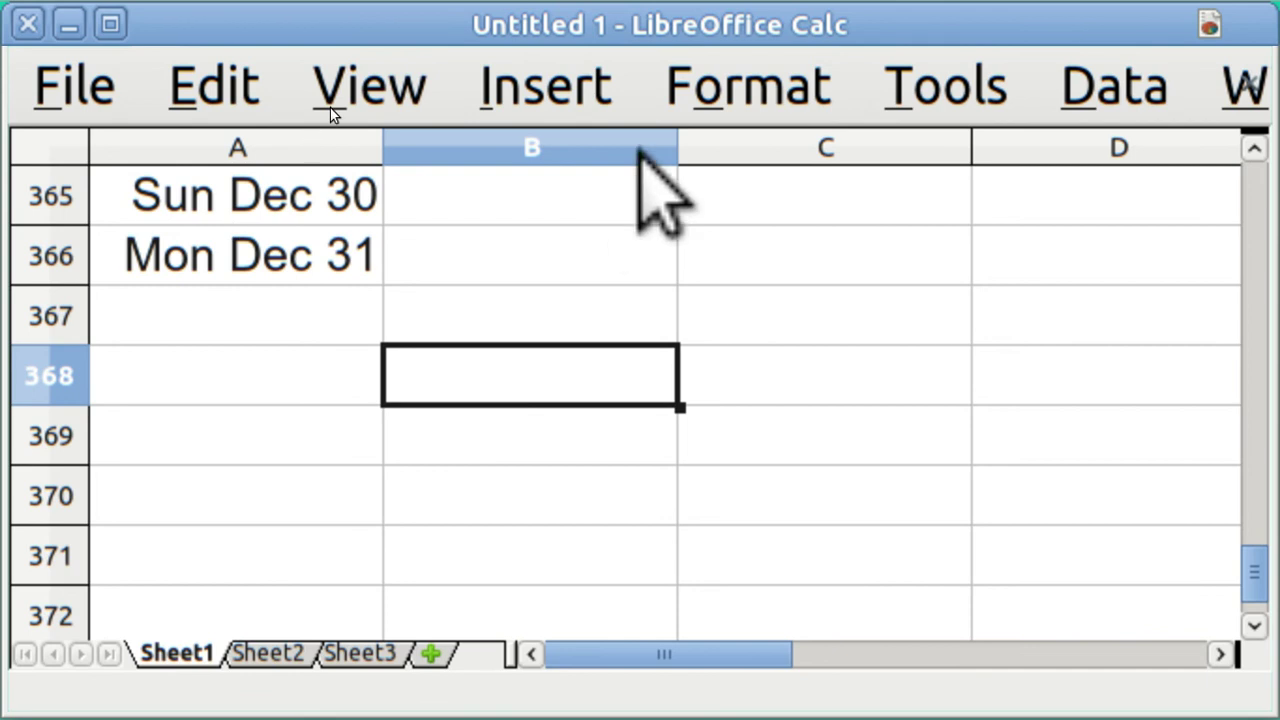
{"action": "left_click_drag", "start_coordinate": [680, 145], "coordinate": [1231, 162]}
{"action": "left_click", "coordinate": [600, 200]}
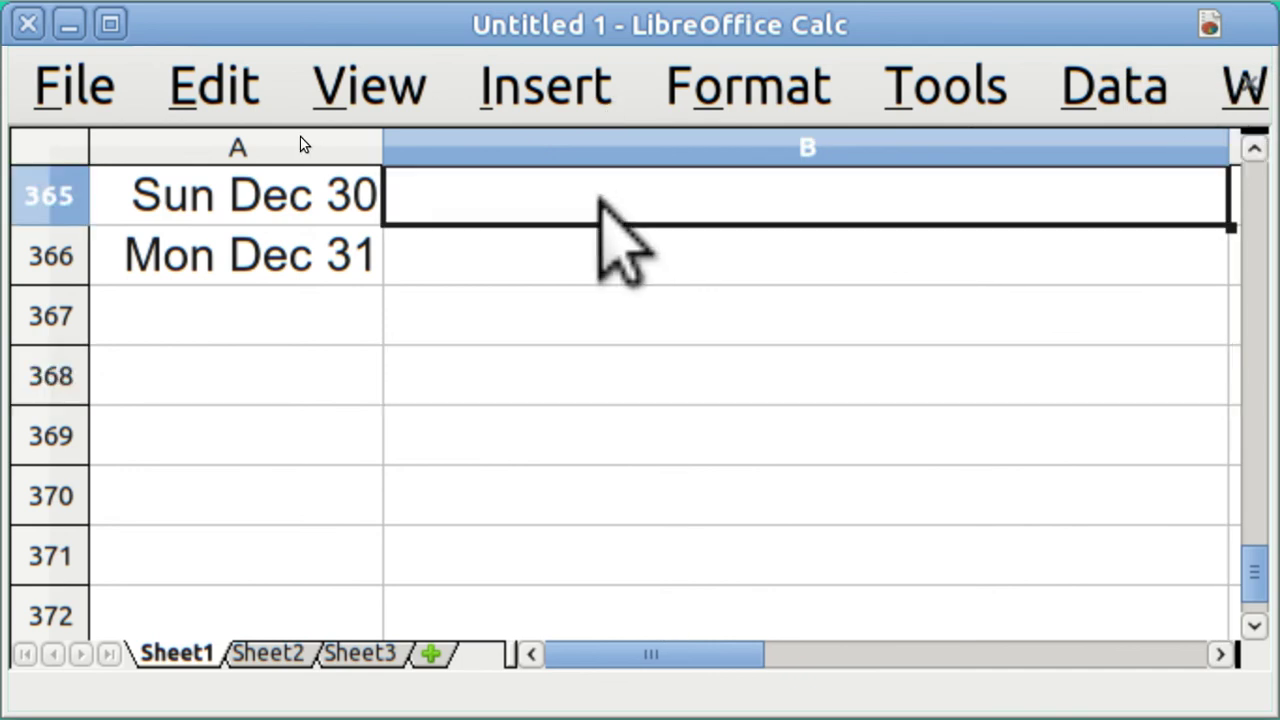
{"action": "key", "text": "Up"}
{"action": "key", "text": "Up"}
{"action": "key", "text": "Up"}
{"action": "key", "text": "Up"}
{"action": "key", "text": "Up"}
{"action": "key", "text": "Up"}
{"action": "key", "text": "Up"}
{"action": "key", "text": "Up"}
{"action": "key", "text": "Up"}
{"action": "key", "text": "Up"}
{"action": "key", "text": "Up"}
{"action": "key", "text": "Up"}
{"action": "key", "text": "Up"}
{"action": "key", "text": "Up"}
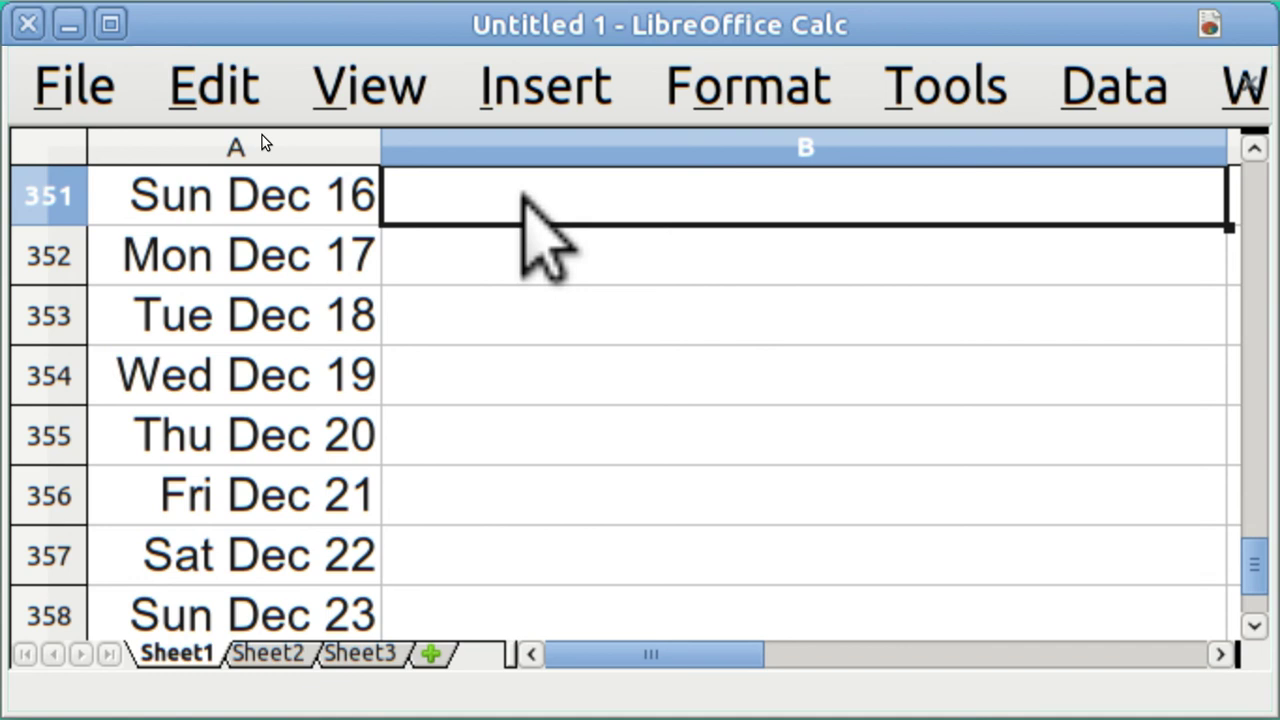
{"action": "type", "text": "8am "}
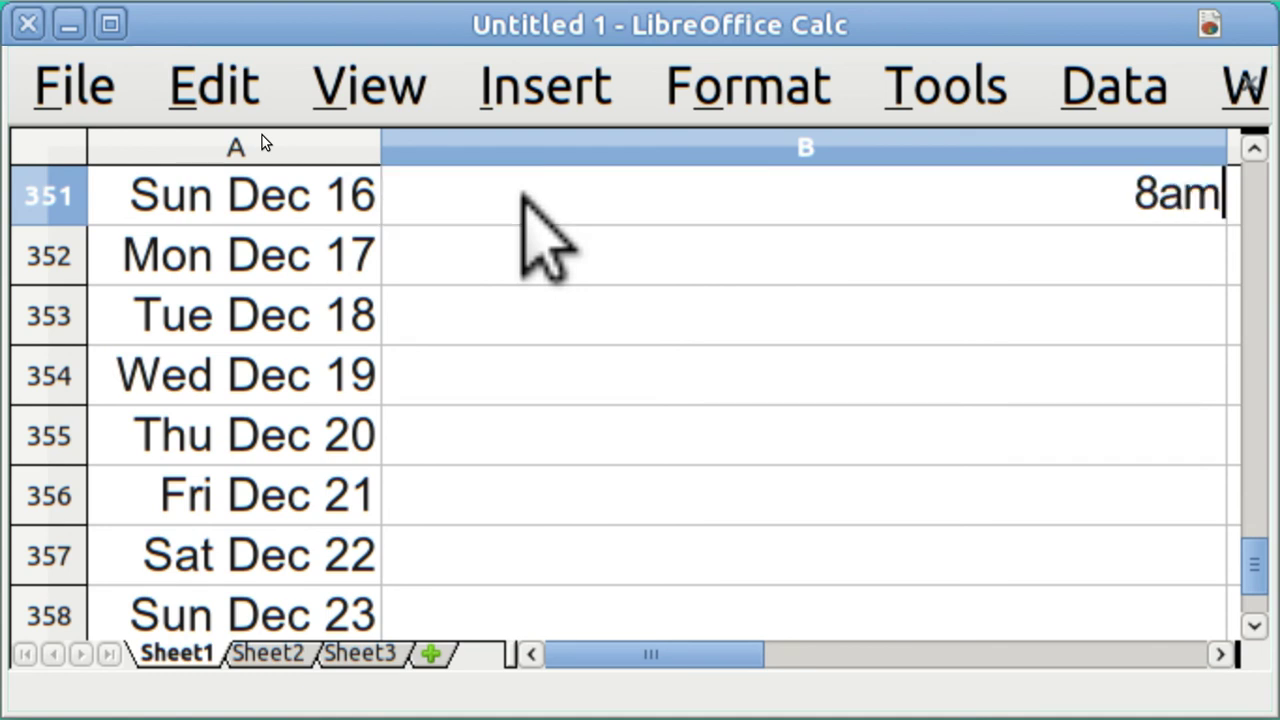
{"action": "type", "text": "mee"}
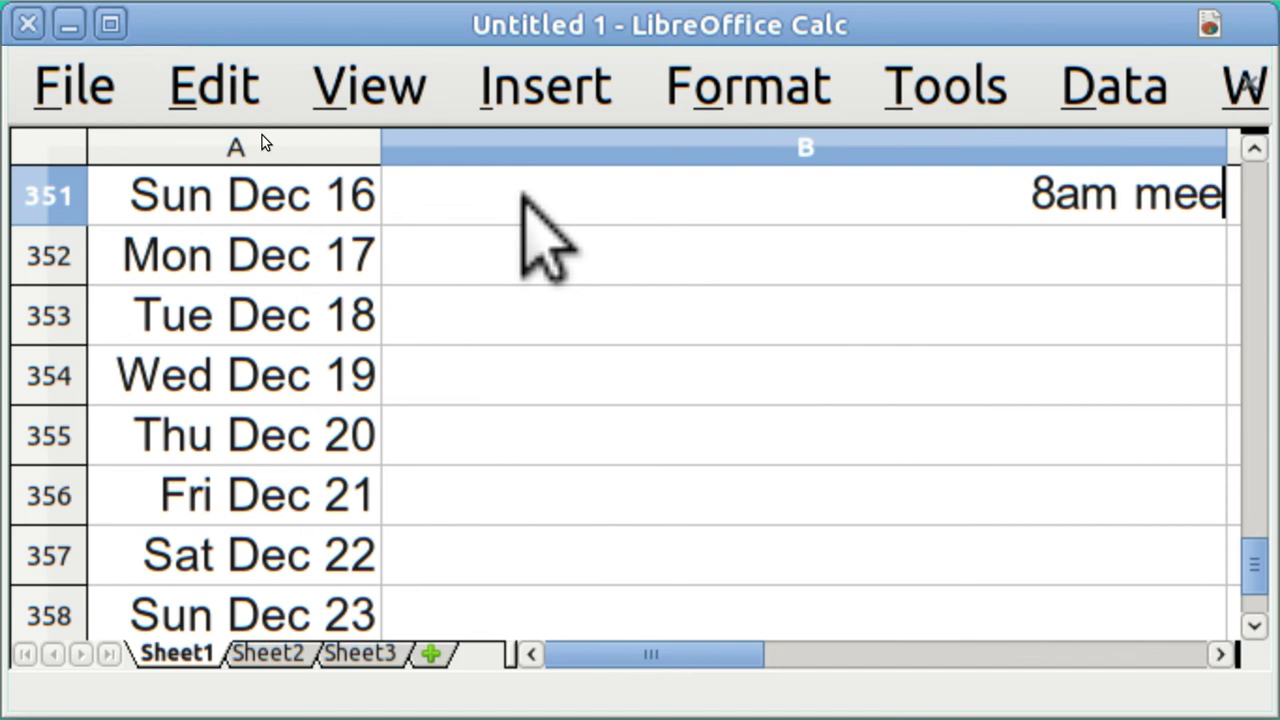
{"action": "type", "text": "ting "}
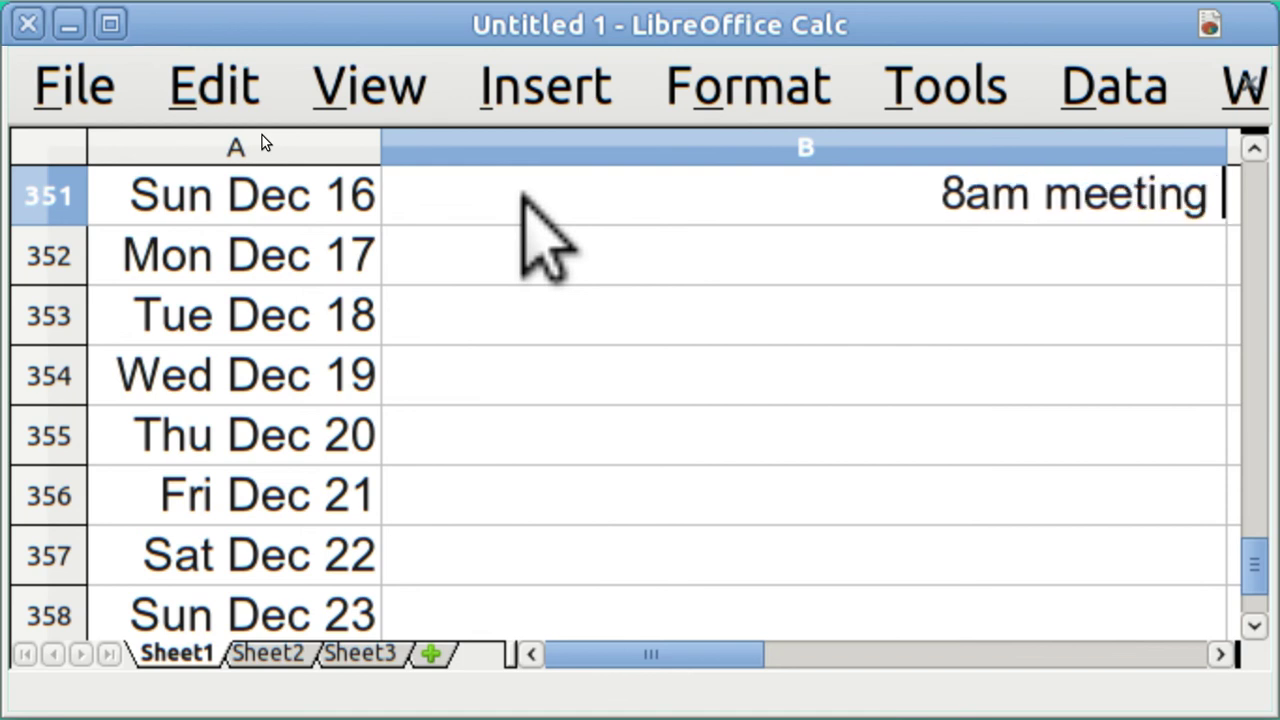
{"action": "type", "text": "at work"}
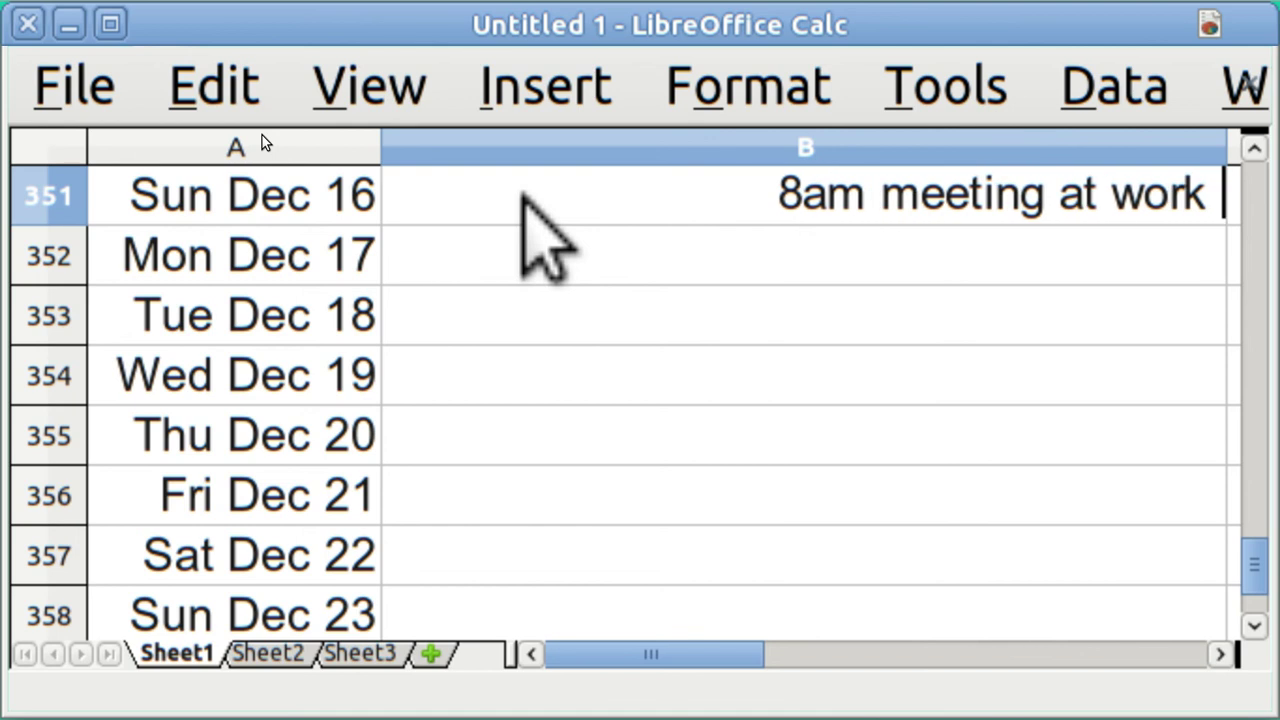
{"action": "type", "text": " birthda"}
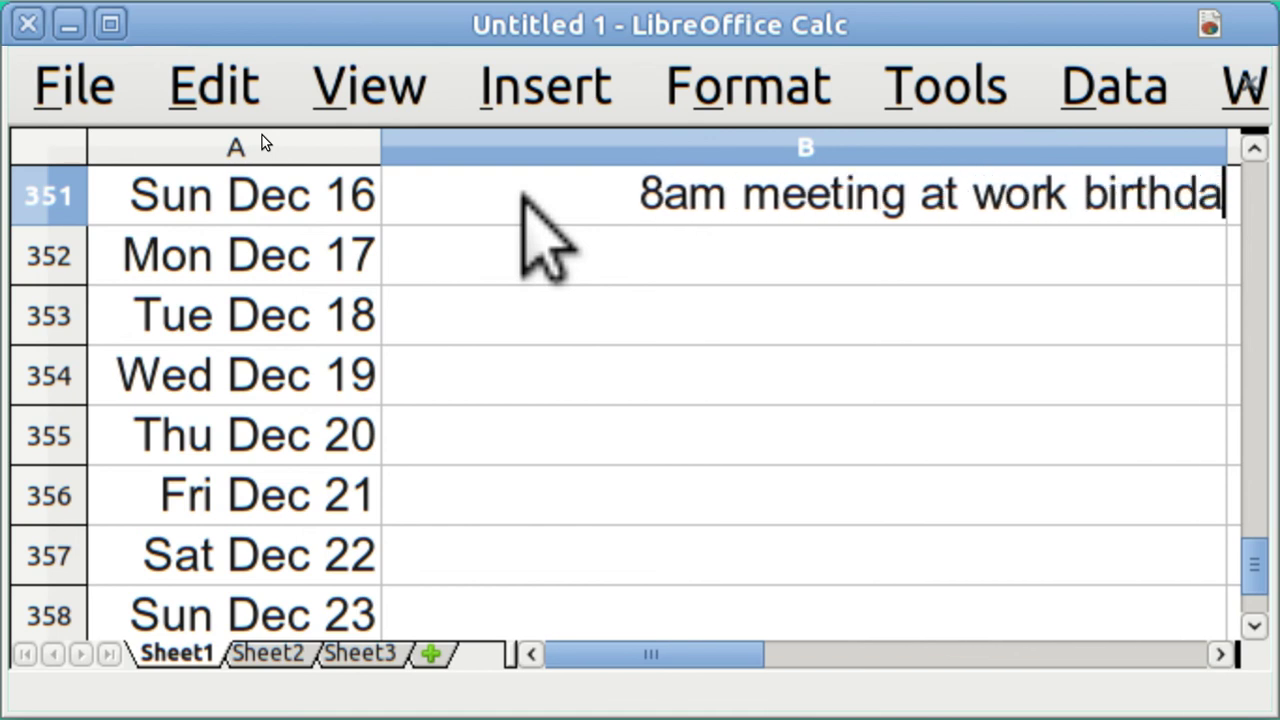
{"action": "type", "text": "y Sam "}
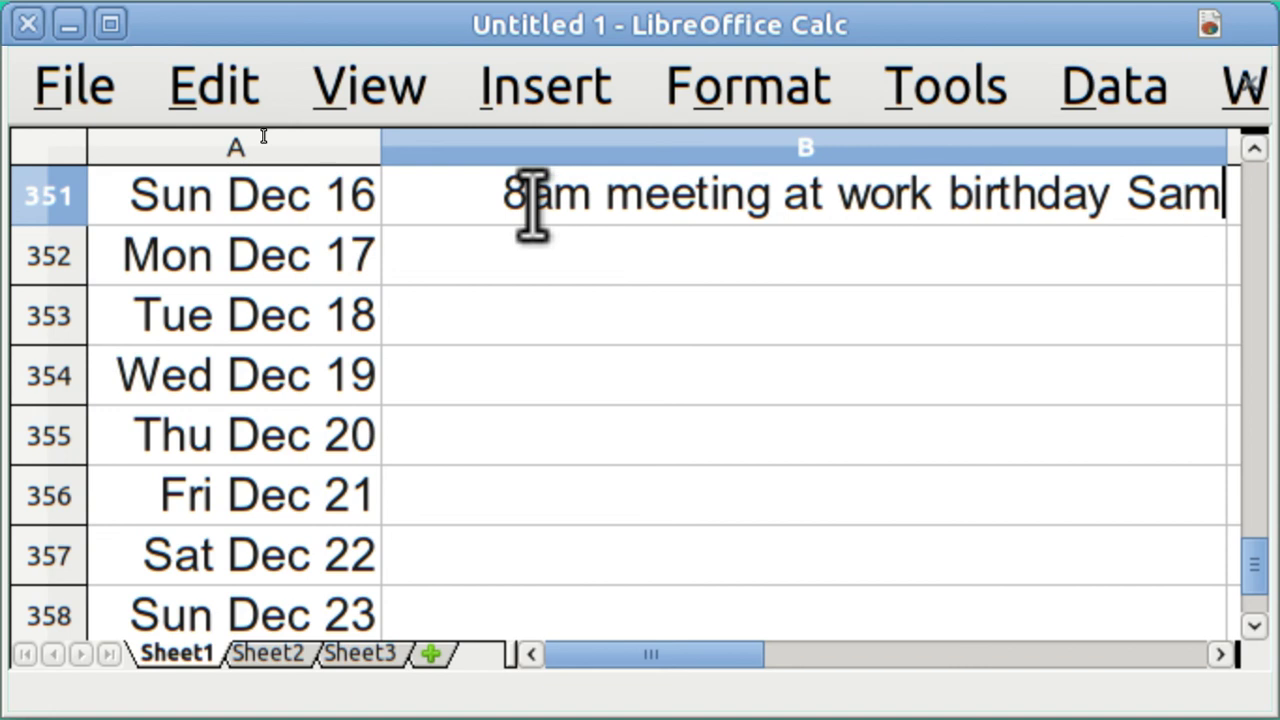
{"action": "type", "text": "and "}
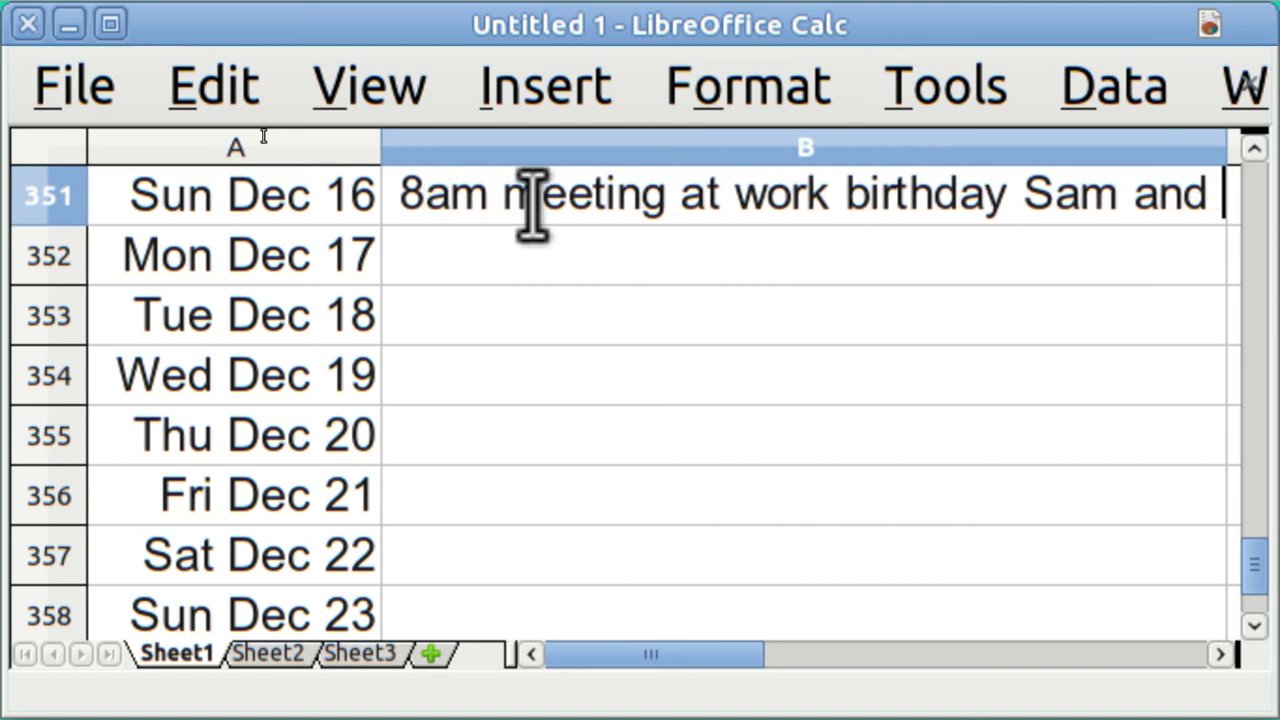
{"action": "type", "text": "re"}
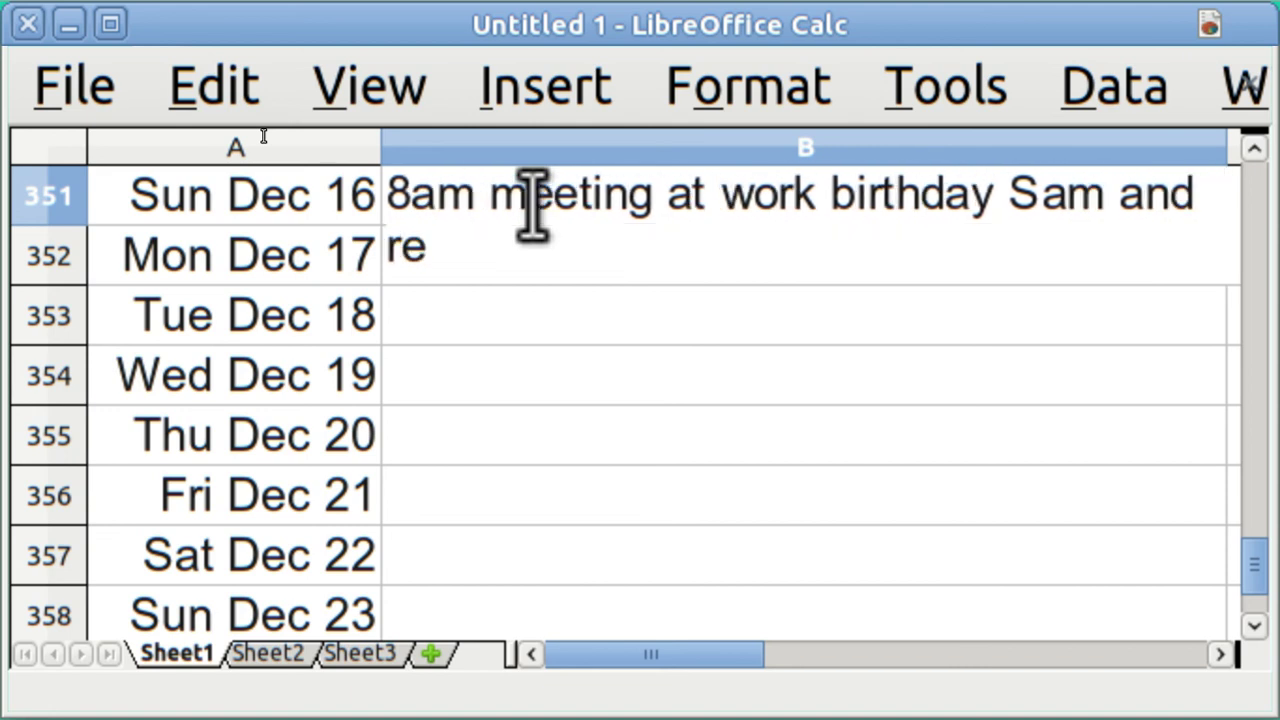
{"action": "type", "text": "port due"}
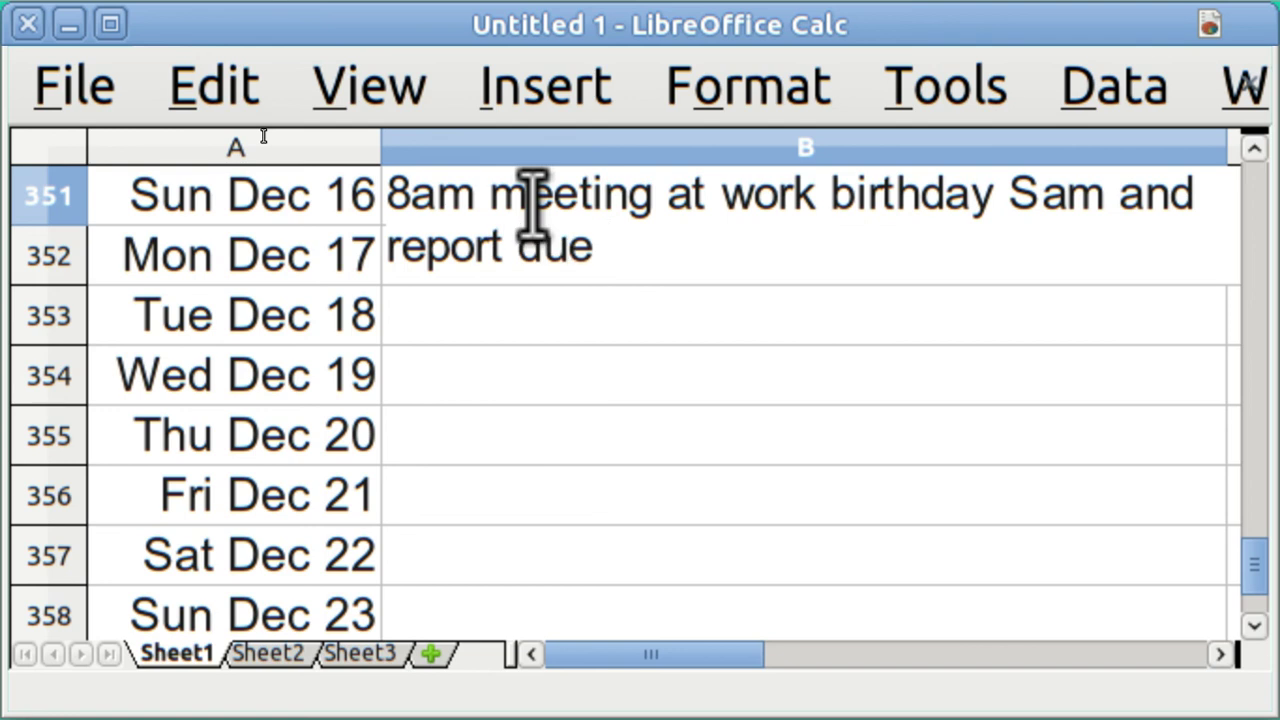
{"action": "key", "text": "Return"}
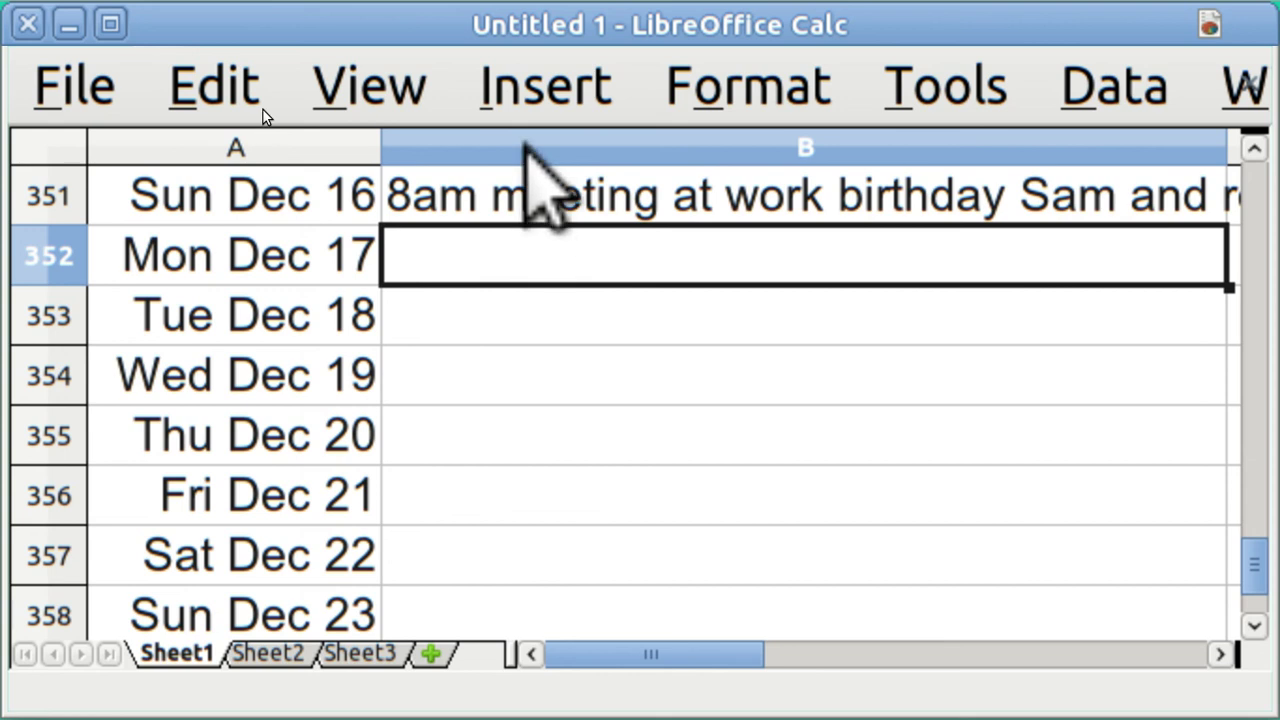
Step: Turn on Wrap text automatically for cell B352 in Format Cells > Alignment
{"action": "left_click", "coordinate": [738, 88]}
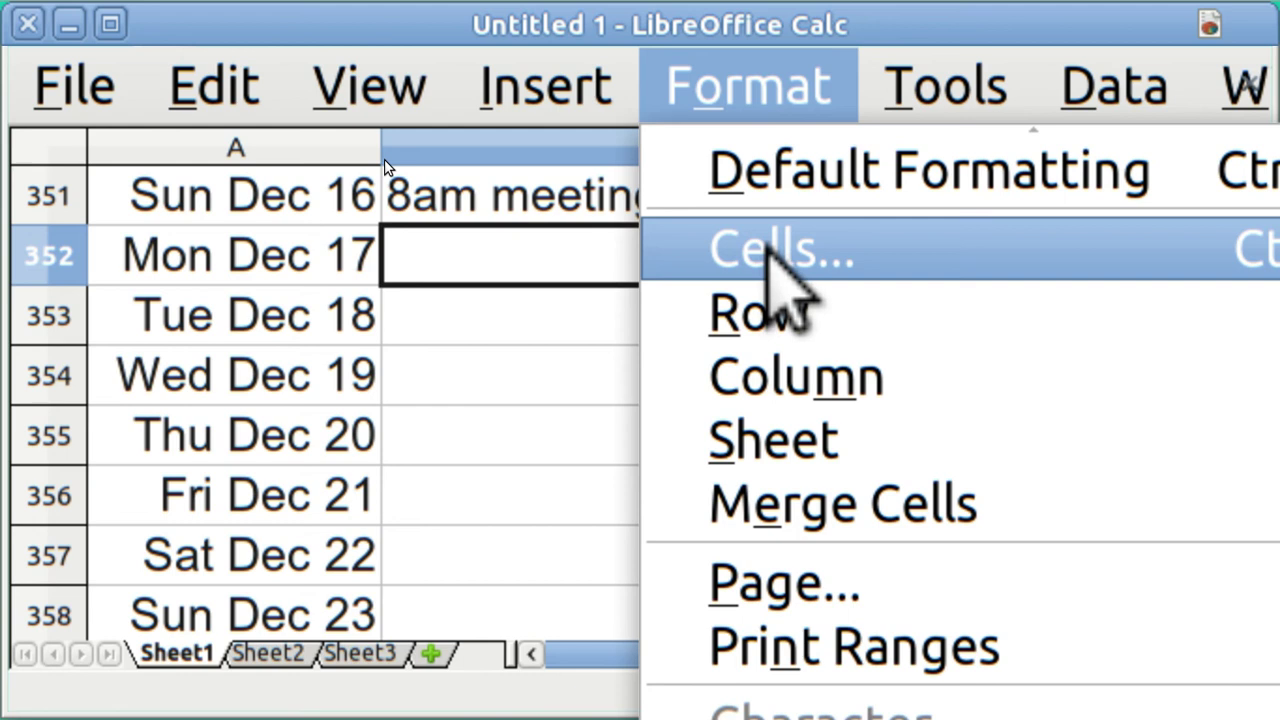
{"action": "left_click", "coordinate": [766, 255]}
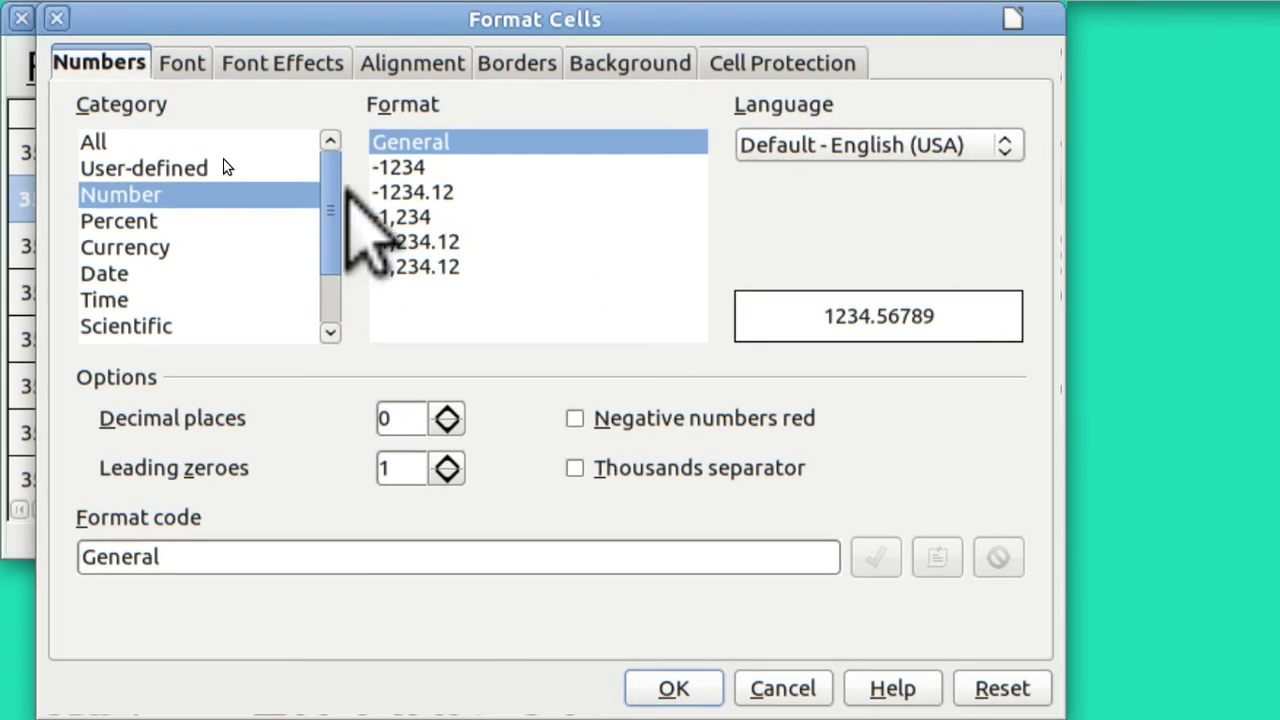
{"action": "left_click", "coordinate": [395, 68]}
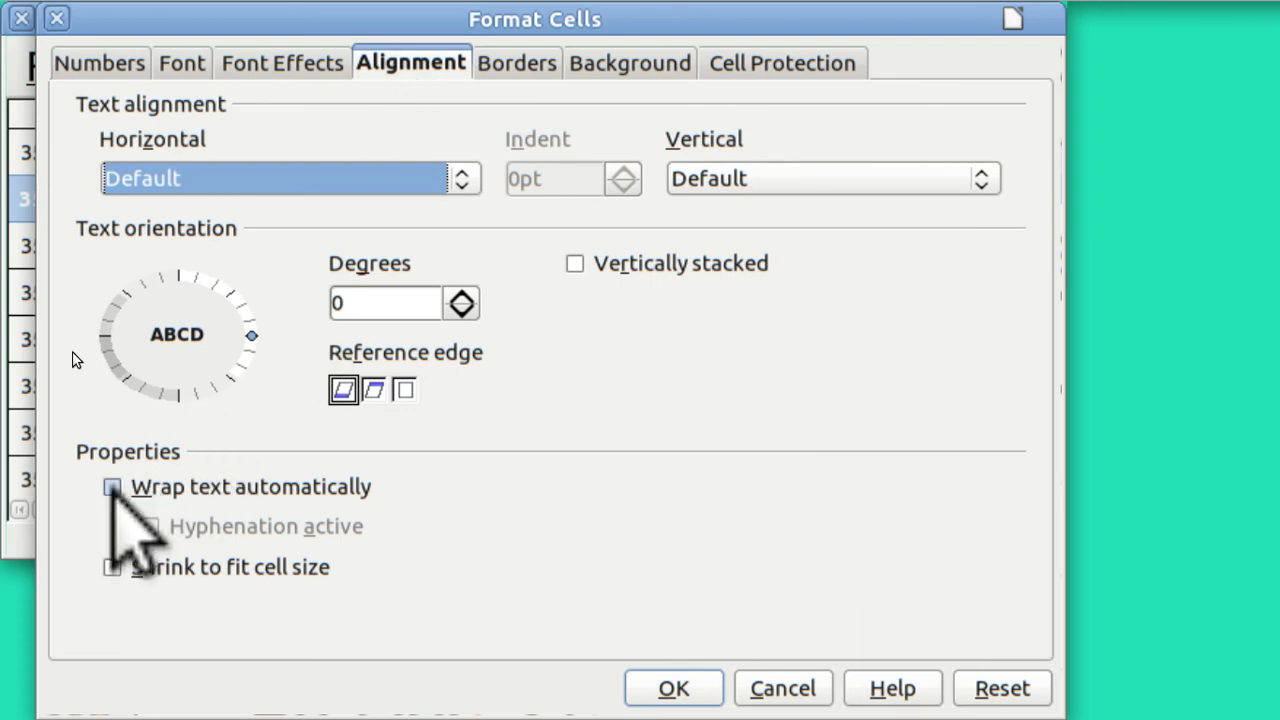
{"action": "left_click", "coordinate": [112, 487]}
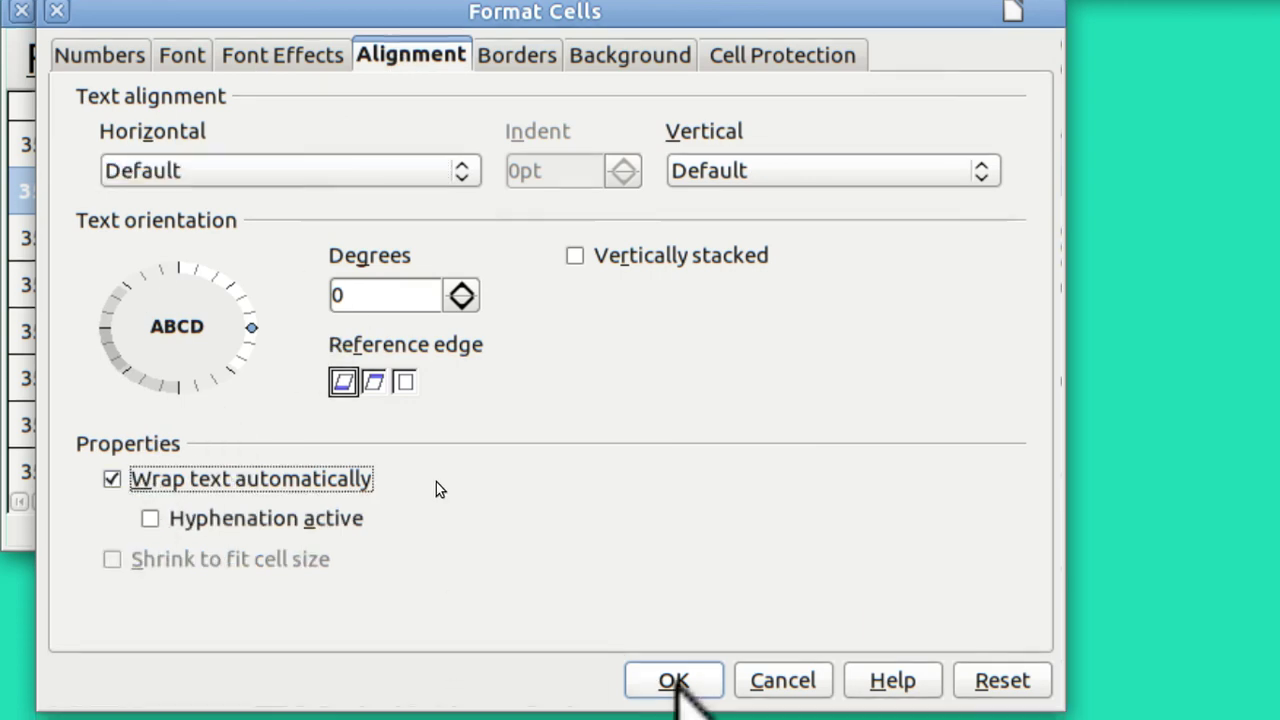
{"action": "left_click", "coordinate": [668, 688]}
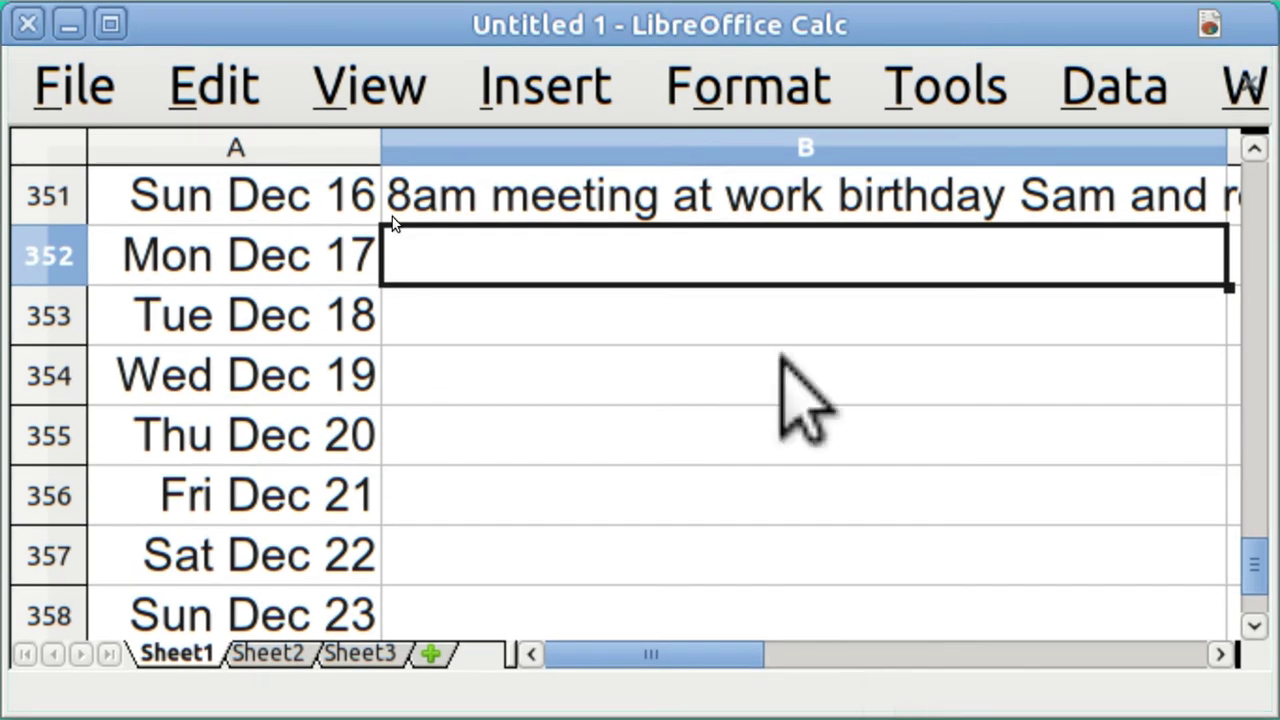
Step: Enable automatic text wrapping for all of column B, then select the Dec 16 entry
{"action": "left_click", "coordinate": [690, 146]}
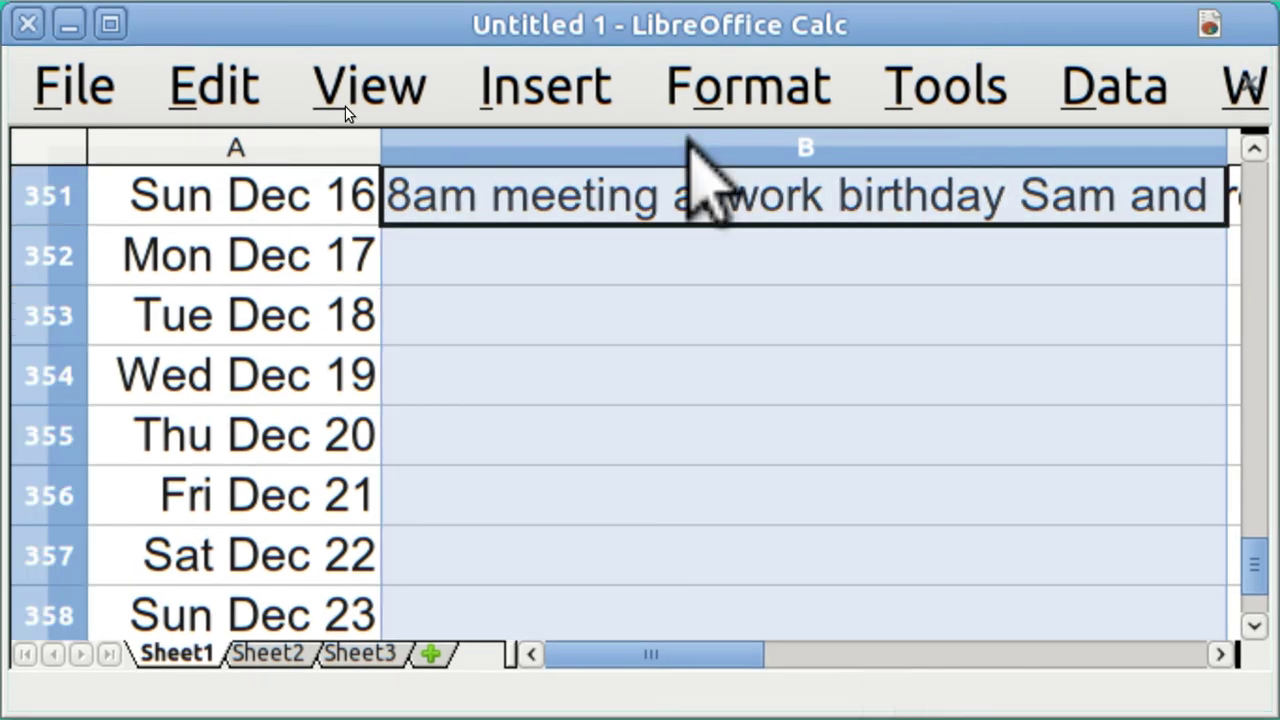
{"action": "left_click", "coordinate": [706, 92]}
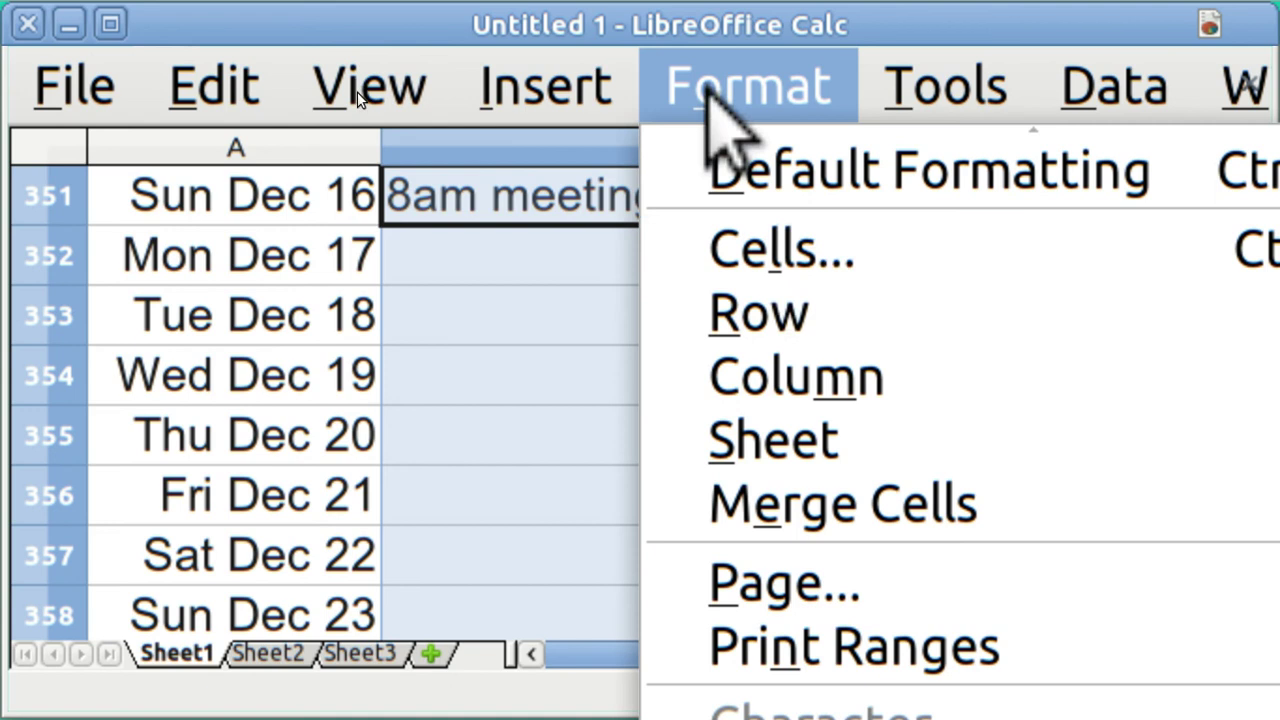
{"action": "left_click", "coordinate": [758, 248]}
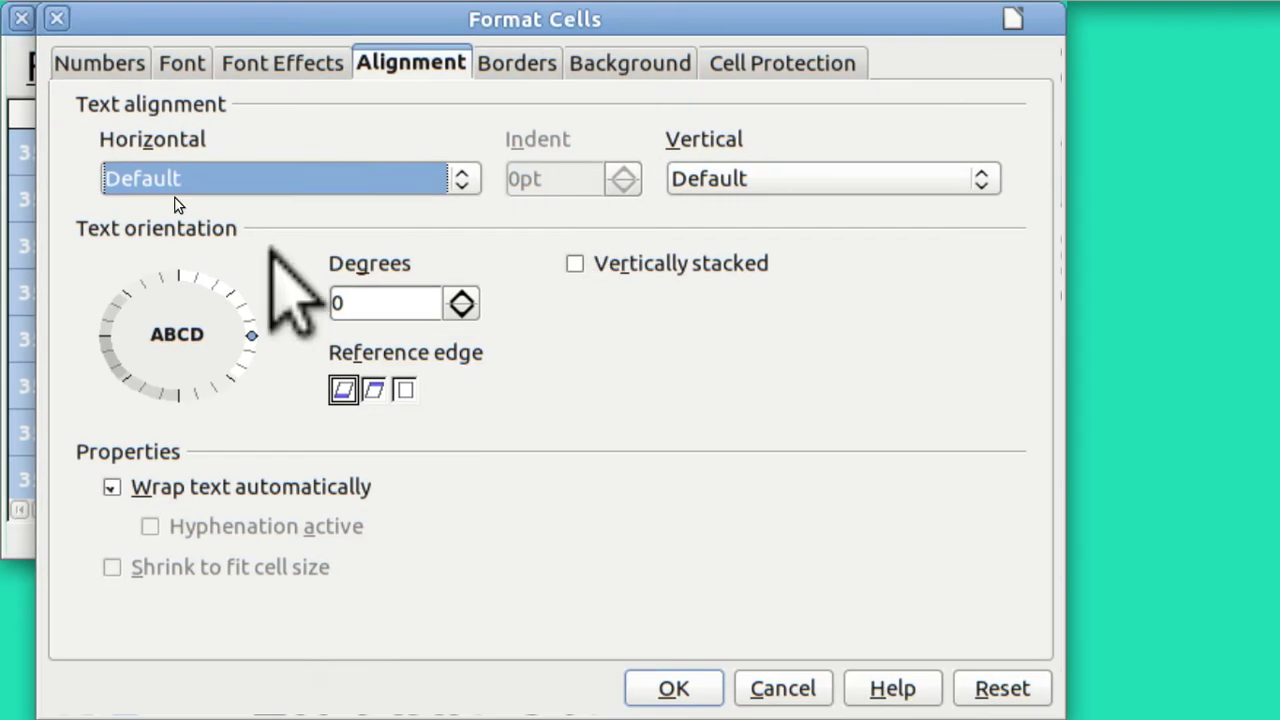
{"action": "left_click", "coordinate": [112, 487]}
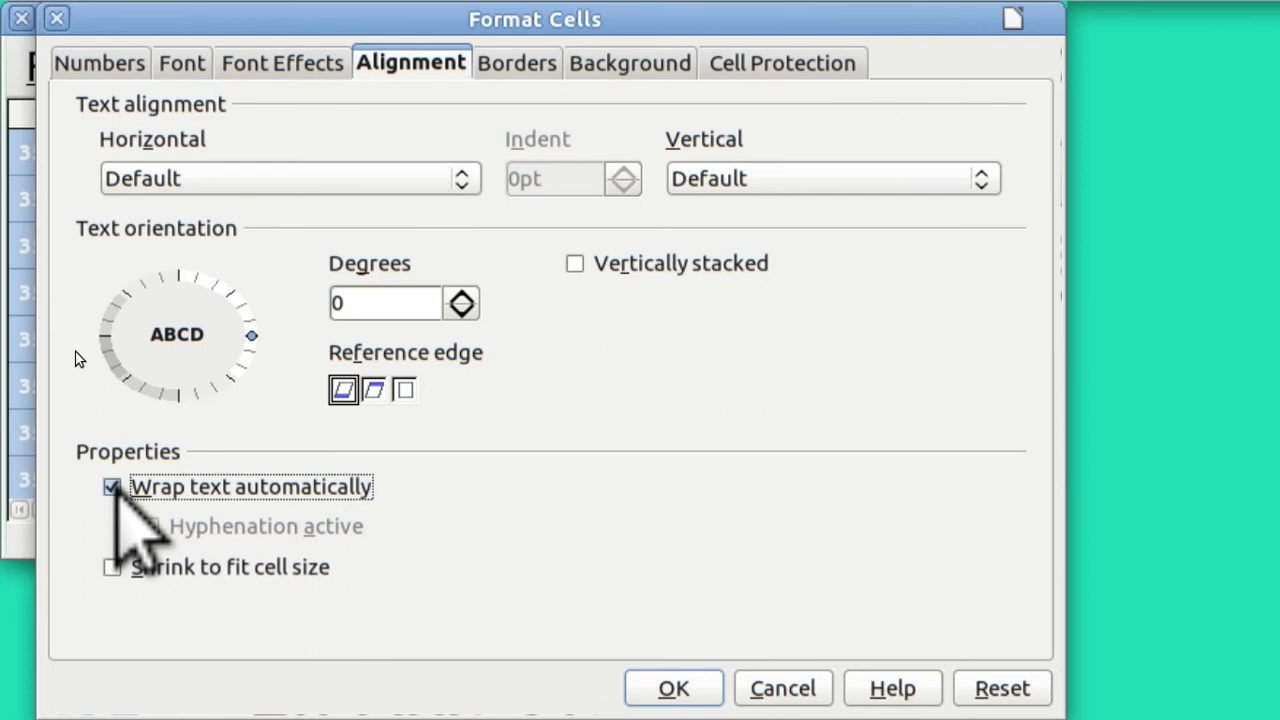
{"action": "left_click", "coordinate": [112, 487]}
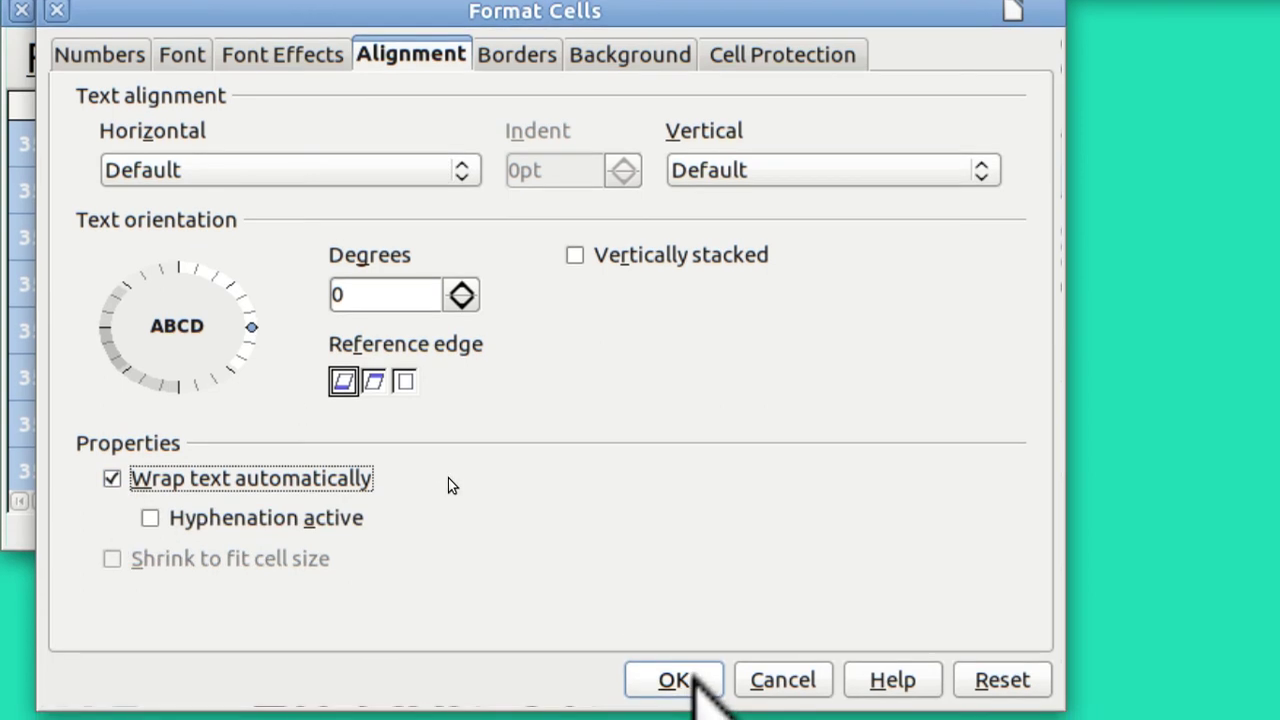
{"action": "left_click", "coordinate": [675, 680]}
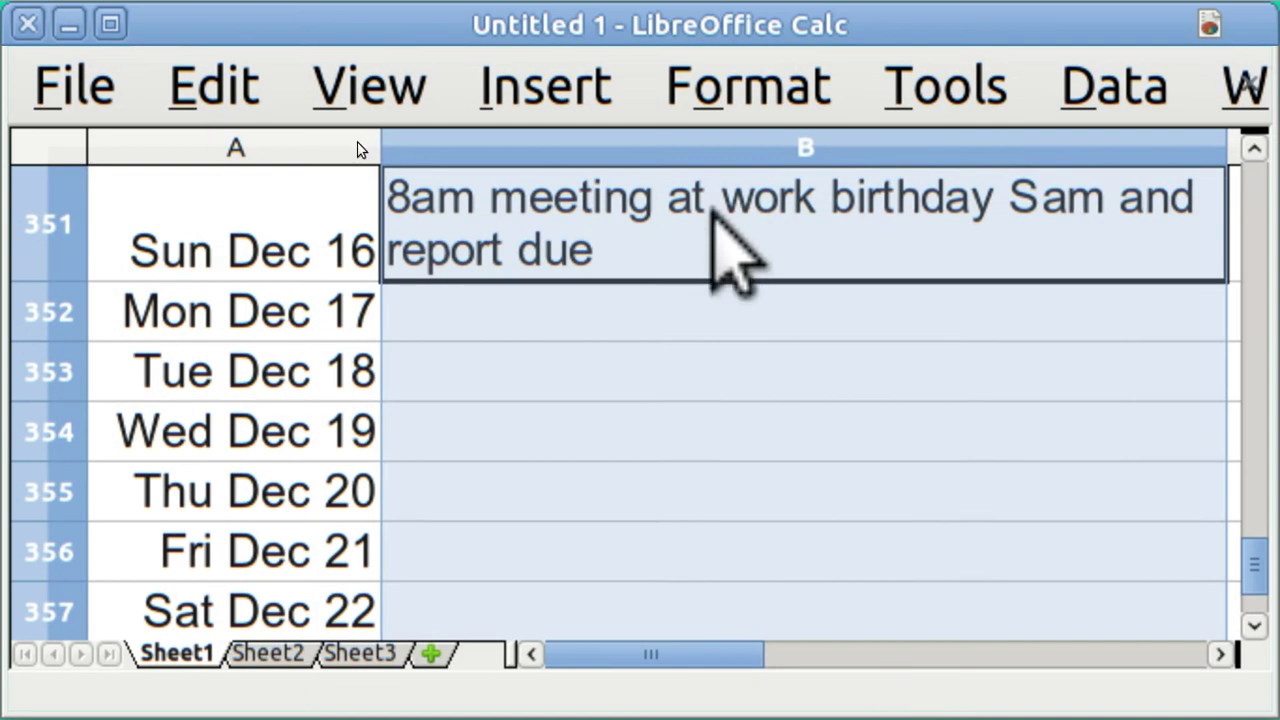
{"action": "left_click", "coordinate": [712, 210]}
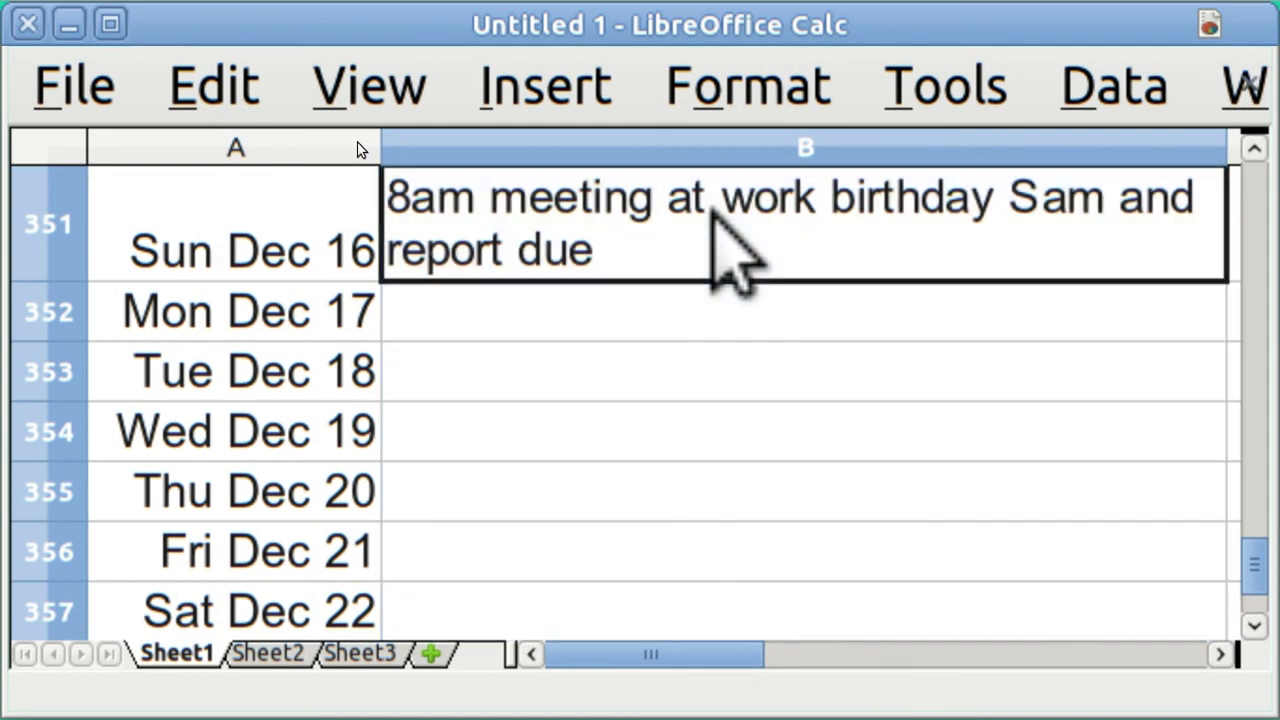
Step: Return to the top of column B and enter birthday for Jan 02 and meeting for Jan 04
{"action": "left_click", "coordinate": [665, 304]}
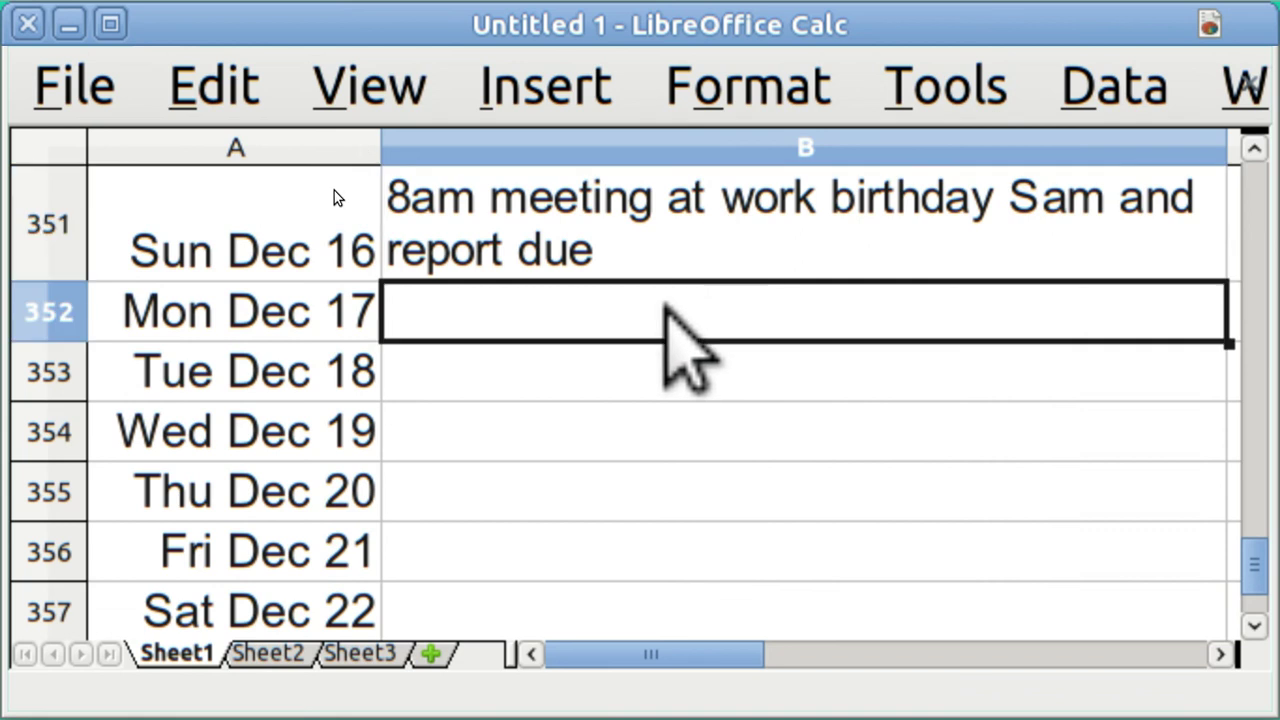
{"action": "key", "text": "Up"}
{"action": "key", "text": "Up"}
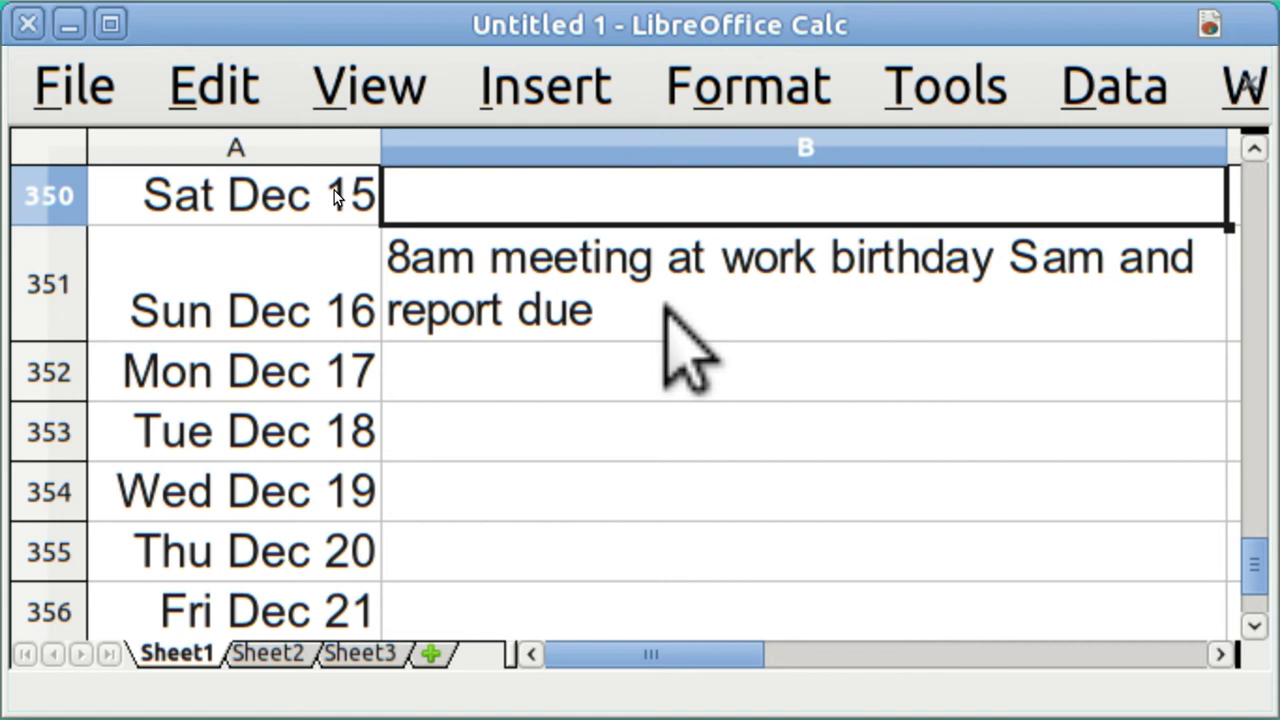
{"action": "key", "text": "Page_Up"}
{"action": "key", "text": "Page_Up"}
{"action": "key", "text": "Page_Up"}
{"action": "key", "text": "Page_Up"}
{"action": "key", "text": "Page_Up"}
{"action": "key", "text": "Page_Up"}
{"action": "key", "text": "Page_Up"}
{"action": "key", "text": "Page_Up"}
{"action": "key", "text": "Page_Up"}
{"action": "key", "text": "Page_Up"}
{"action": "key", "text": "Page_Up"}
{"action": "key", "text": "Page_Up"}
{"action": "key", "text": "Page_Up"}
{"action": "key", "text": "Page_Up"}
{"action": "key", "text": "Page_Up"}
{"action": "key", "text": "Page_Up"}
{"action": "key", "text": "Page_Up"}
{"action": "key", "text": "Page_Up"}
{"action": "key", "text": "Page_Up"}
{"action": "key", "text": "Page_Up"}
{"action": "key", "text": "Page_Up"}
{"action": "key", "text": "Page_Up"}
{"action": "key", "text": "Page_Up"}
{"action": "key", "text": "Page_Up"}
{"action": "key", "text": "Page_Up"}
{"action": "key", "text": "Page_Up"}
{"action": "key", "text": "Page_Up"}
{"action": "key", "text": "Page_Up"}
{"action": "key", "text": "Page_Up"}
{"action": "key", "text": "Page_Up"}
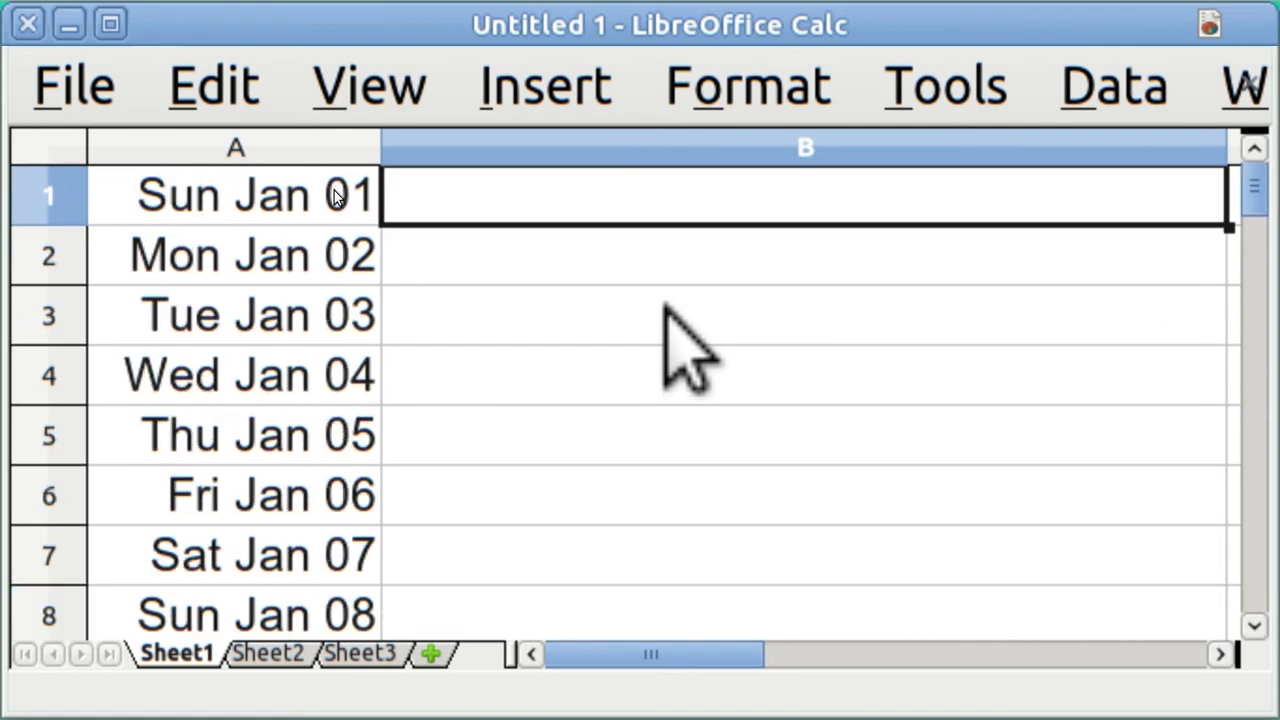
{"action": "key", "text": "Down"}
{"action": "type", "text": "bi"}
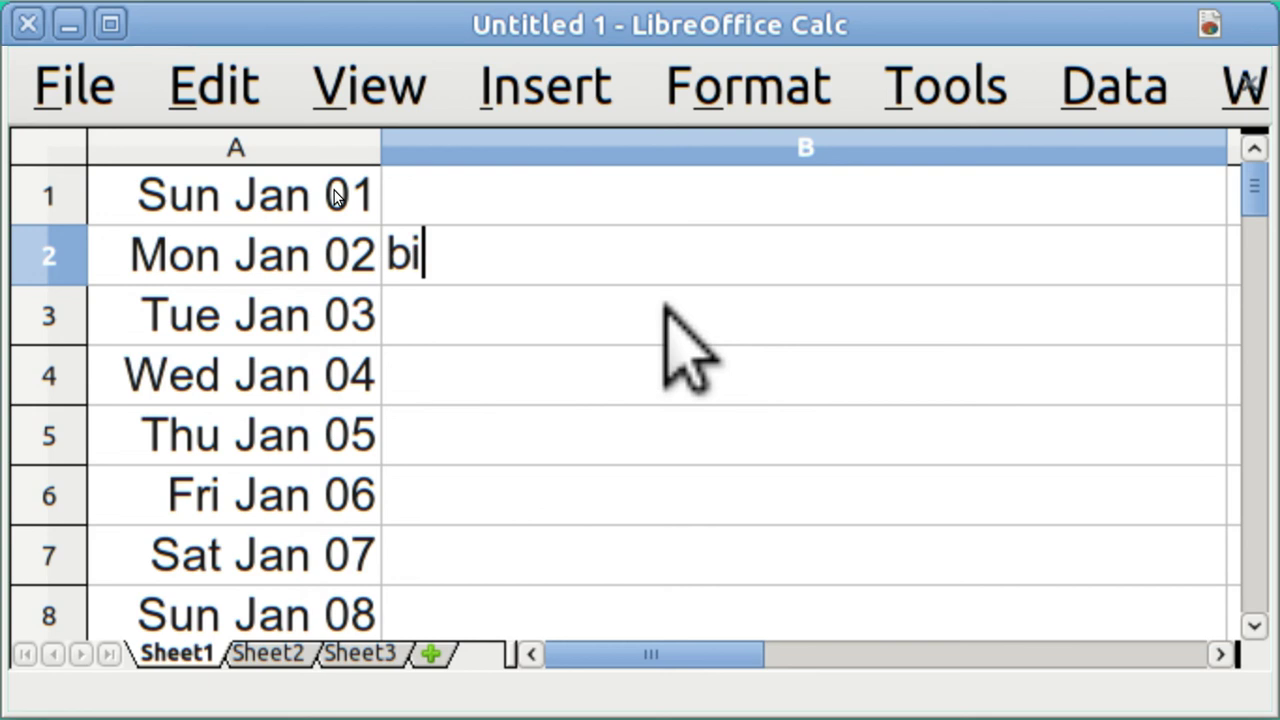
{"action": "type", "text": "rthday"}
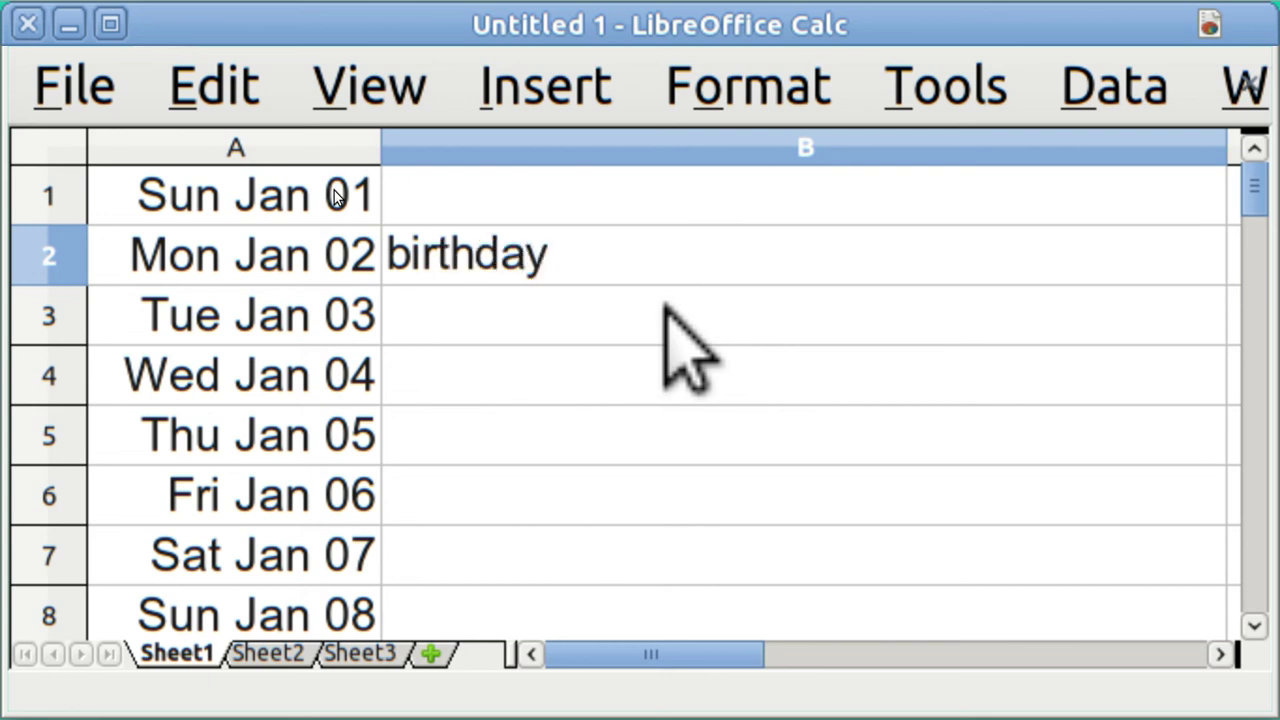
{"action": "key", "text": "Return"}
{"action": "key", "text": "Down"}
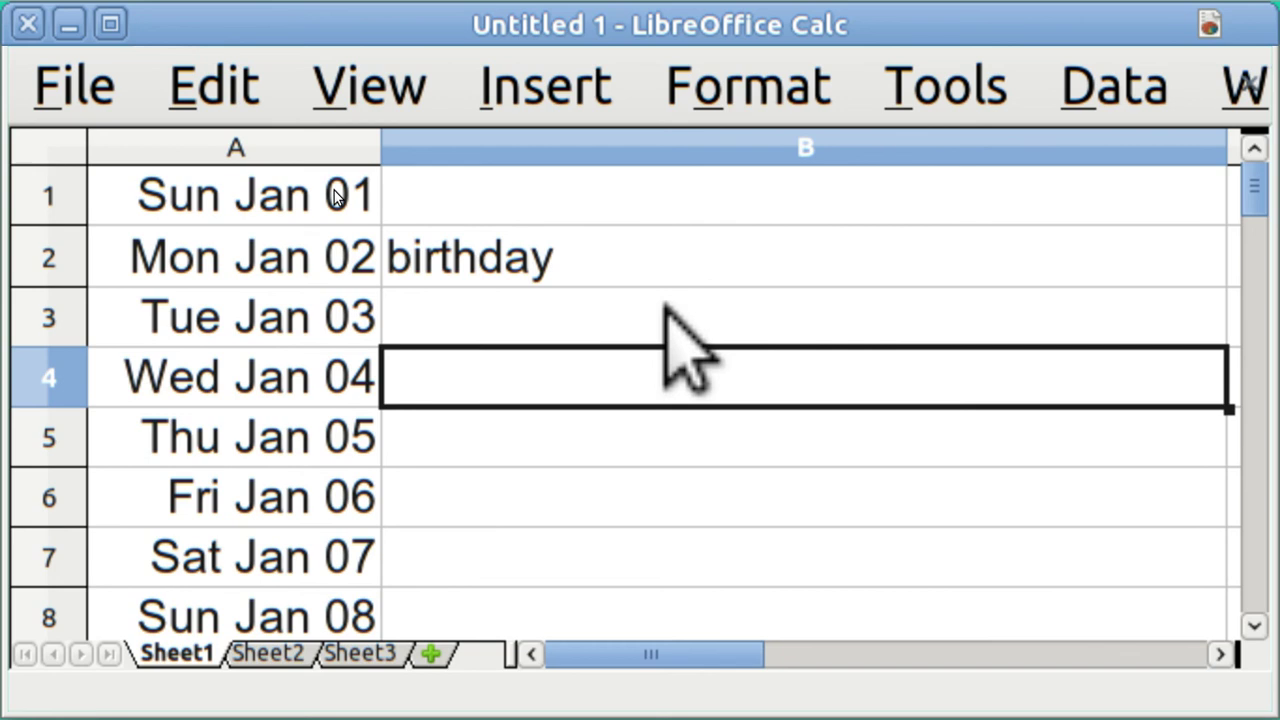
{"action": "type", "text": "meeting"}
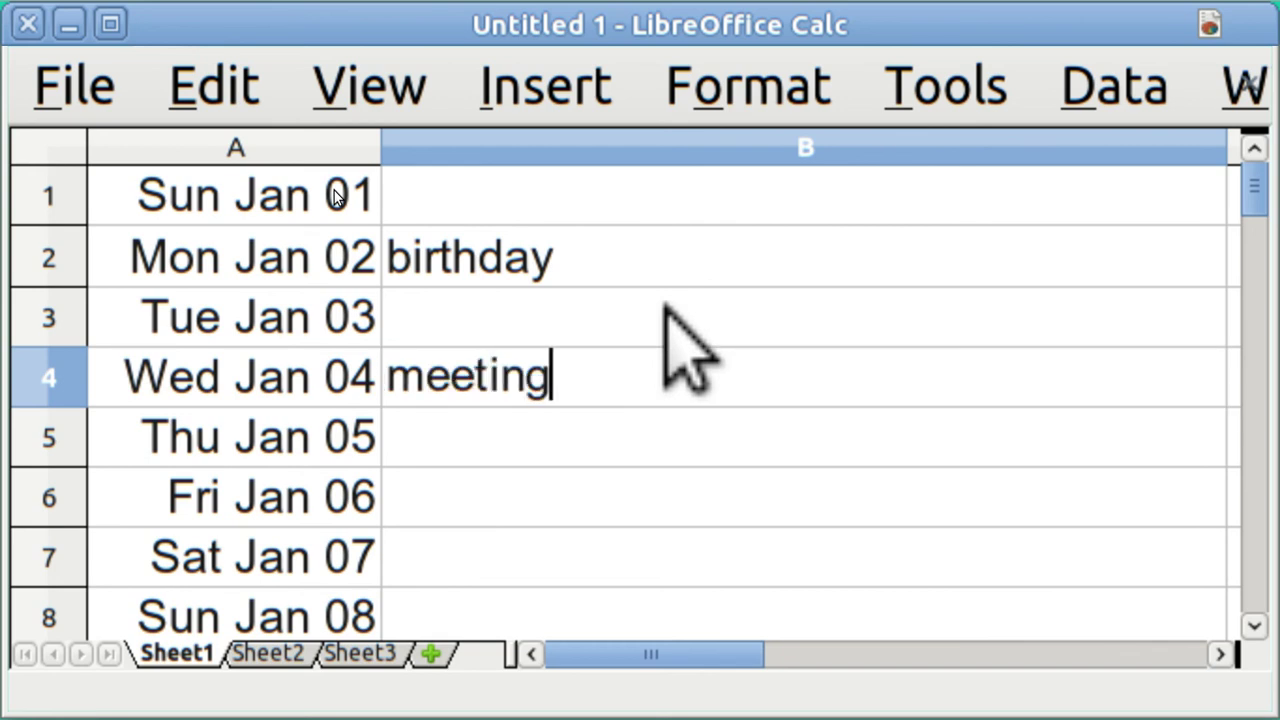
{"action": "key", "text": "Return"}
Step: Enter pta for Jan 06 and boyscouts for Jan 09, then bring up Find & Replace
{"action": "key", "text": "Down"}
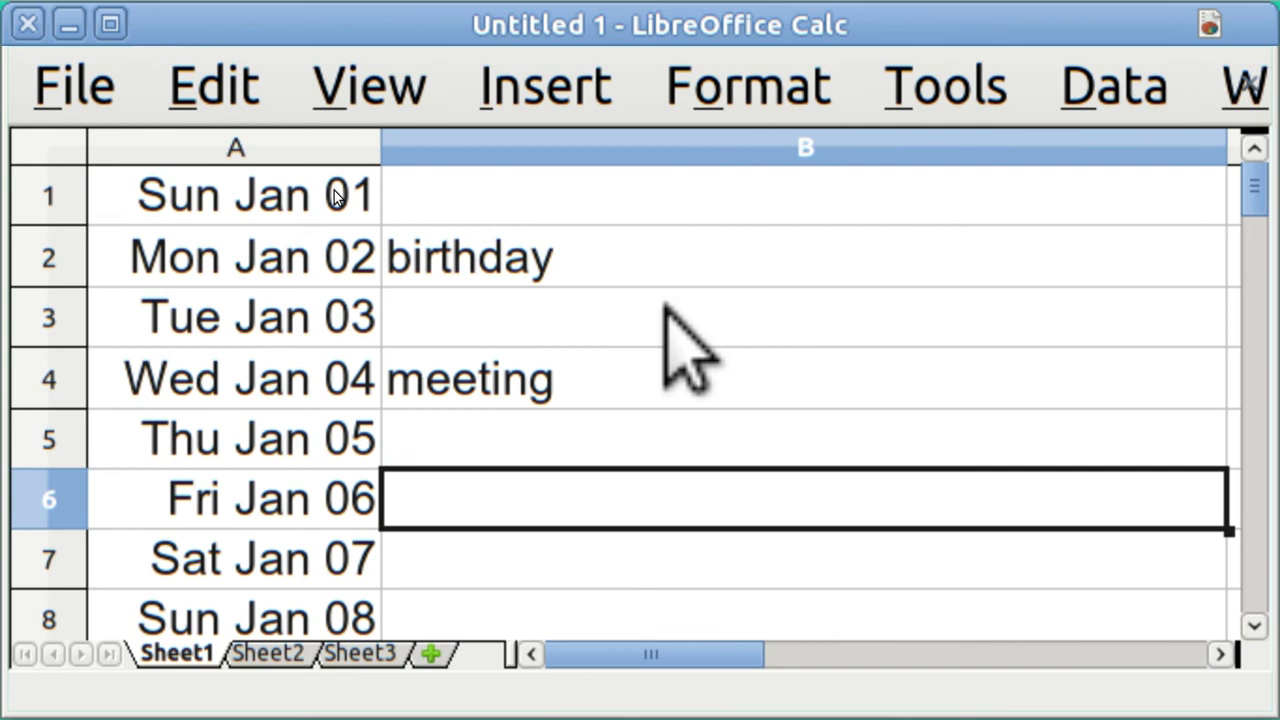
{"action": "type", "text": "pta"}
{"action": "key", "text": "Return"}
{"action": "key", "text": "Down"}
{"action": "key", "text": "Down"}
{"action": "type", "text": "b"}
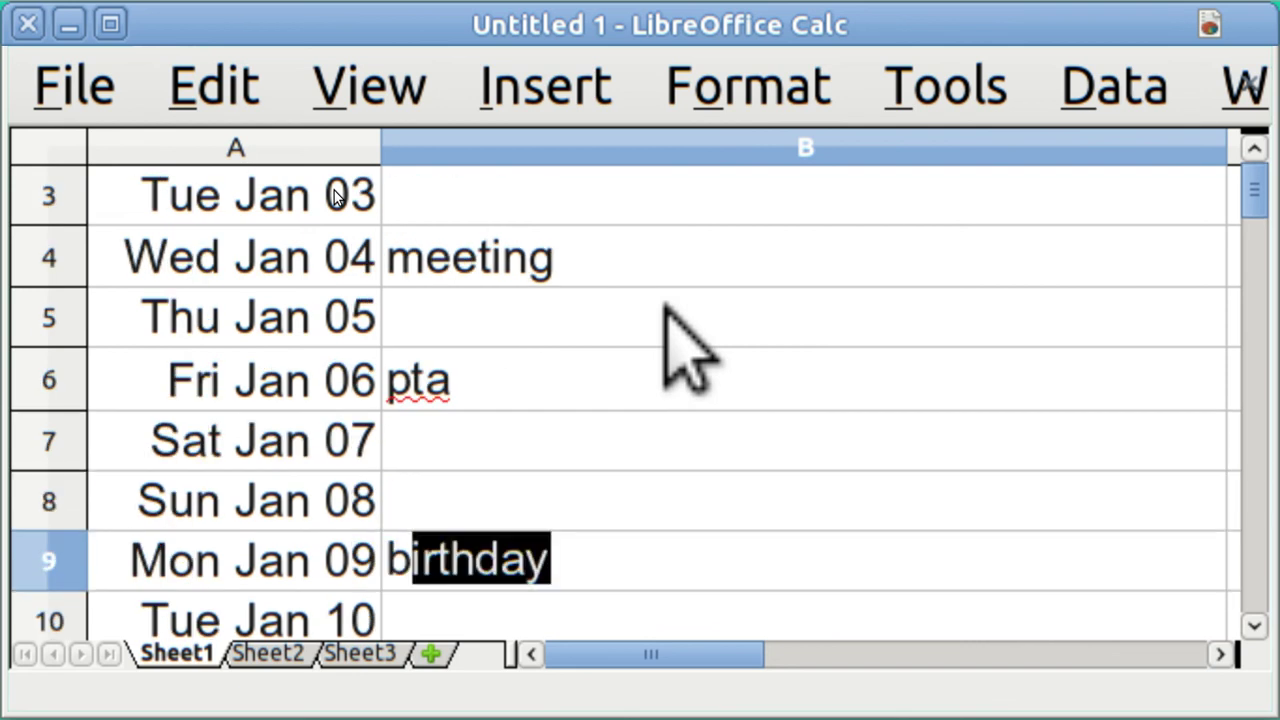
{"action": "type", "text": "oyscouts"}
{"action": "key", "text": "Return"}
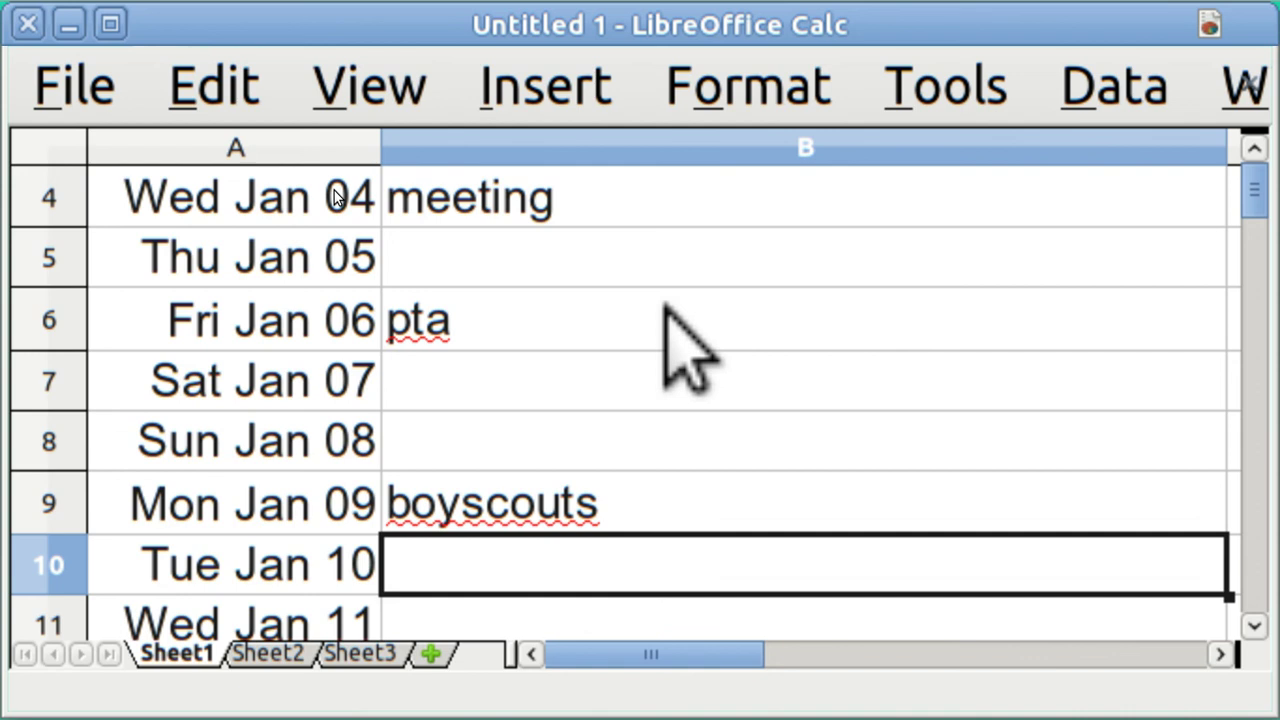
{"action": "key", "text": "ctrl+h"}
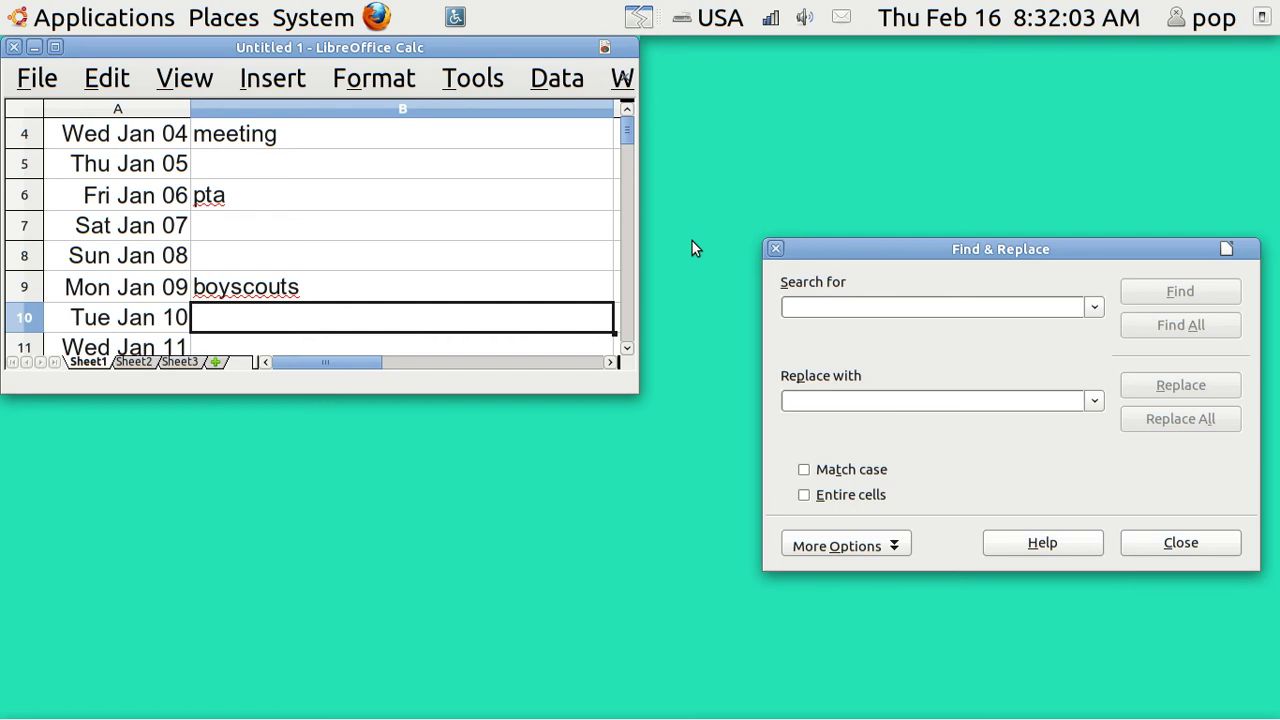
Step: Search for meeting, continuing from the top of the sheet when prompted
{"action": "type", "text": "mee"}
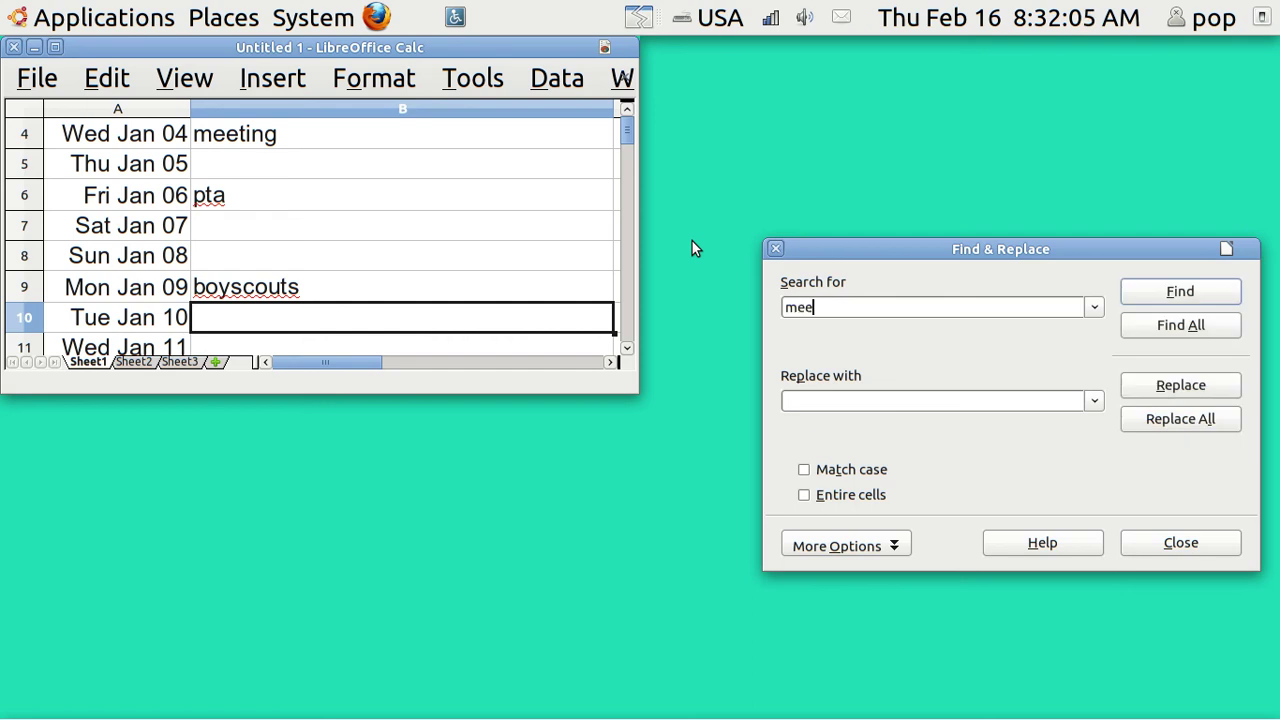
{"action": "type", "text": "ting"}
{"action": "left_click", "coordinate": [1167, 295]}
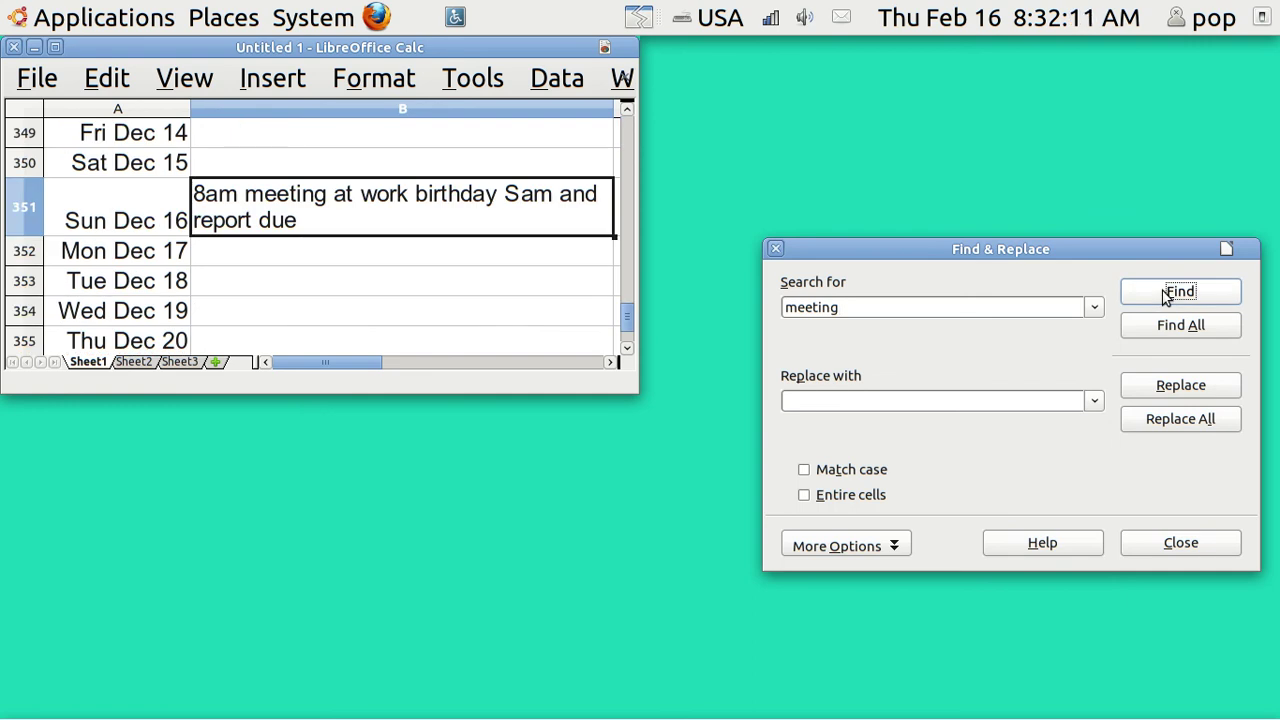
{"action": "left_click", "coordinate": [1167, 295]}
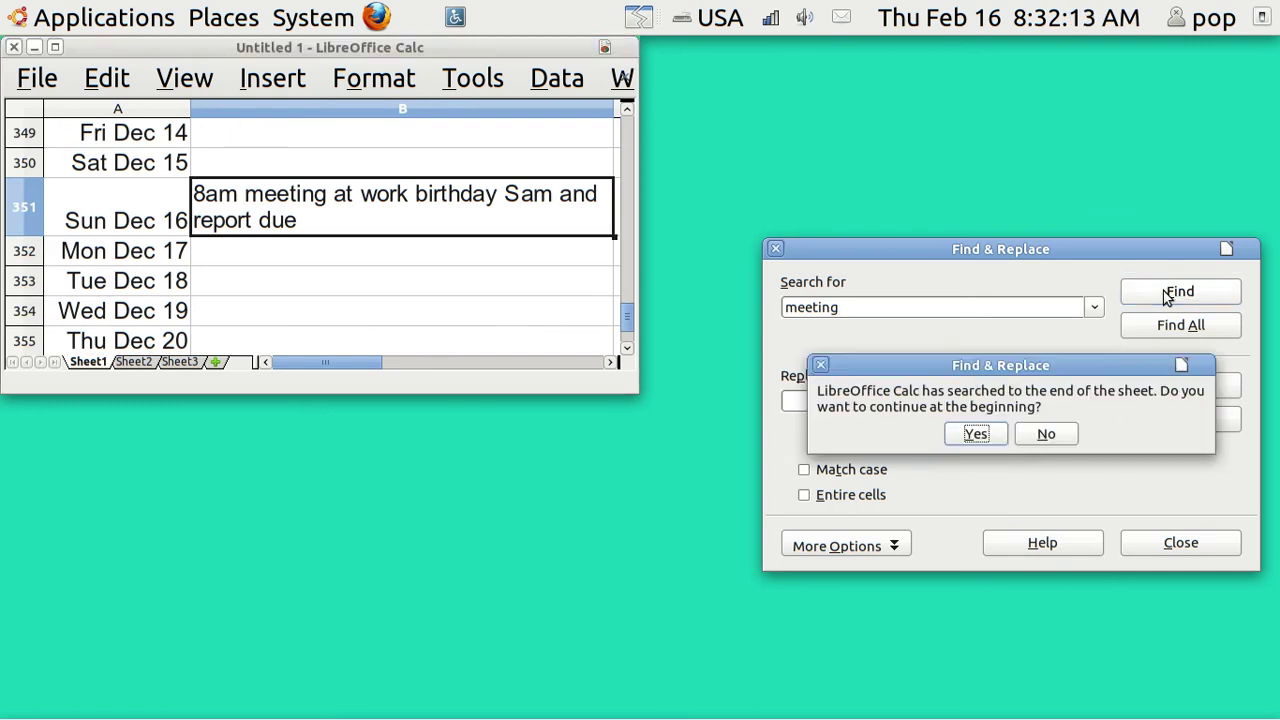
{"action": "left_click", "coordinate": [975, 438]}
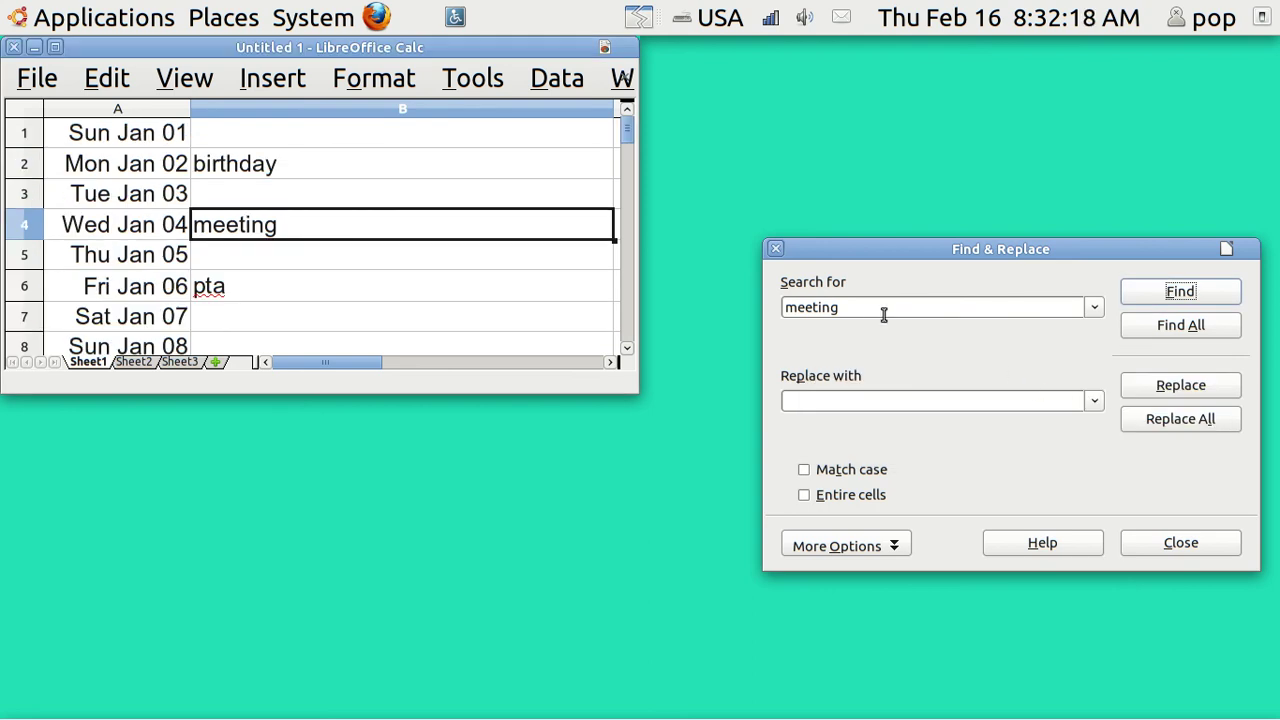
Step: Replace the search term with birthday and find the Dec 16 note
{"action": "double_click", "coordinate": [857, 308]}
{"action": "key", "text": "BackSpace"}
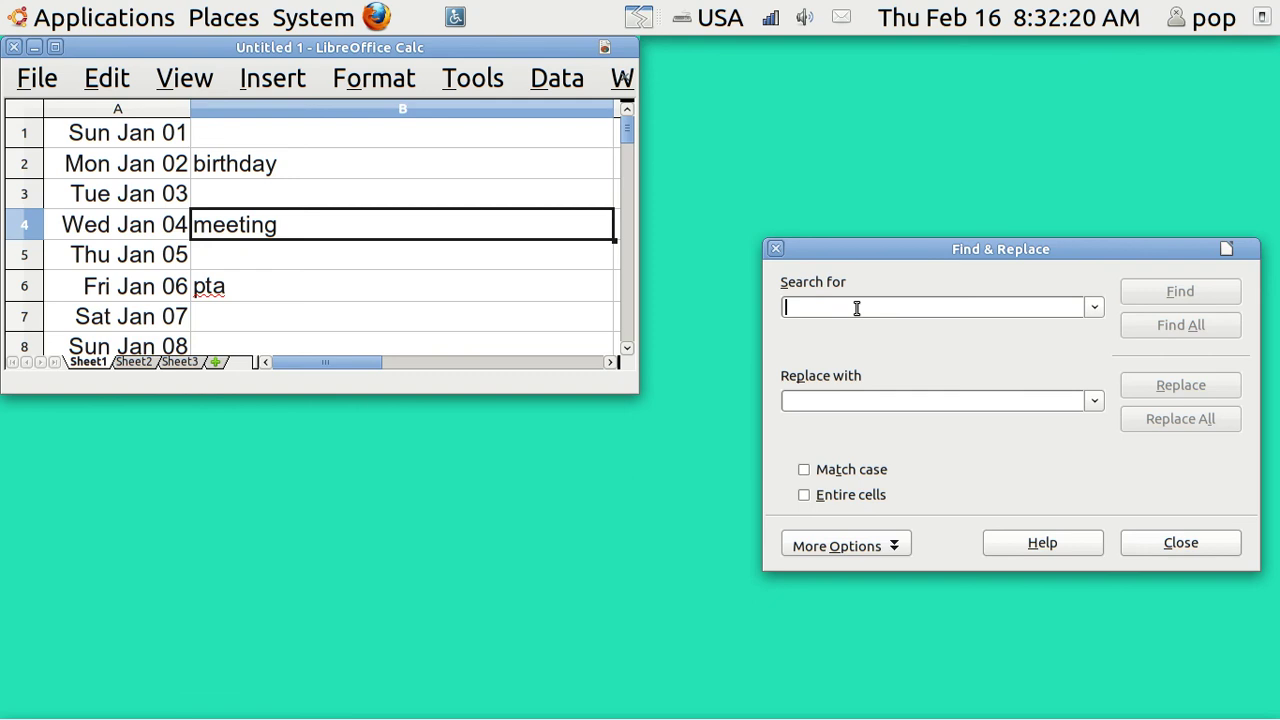
{"action": "type", "text": "birthday"}
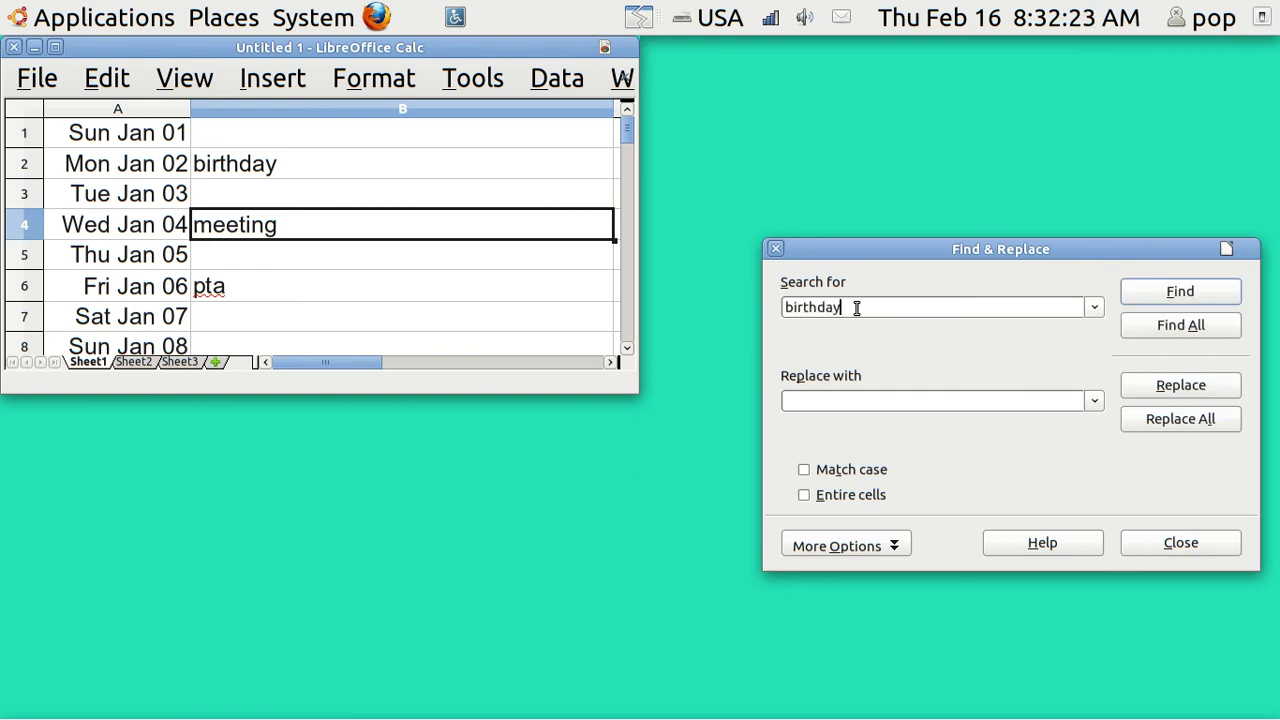
{"action": "left_click", "coordinate": [1147, 294]}
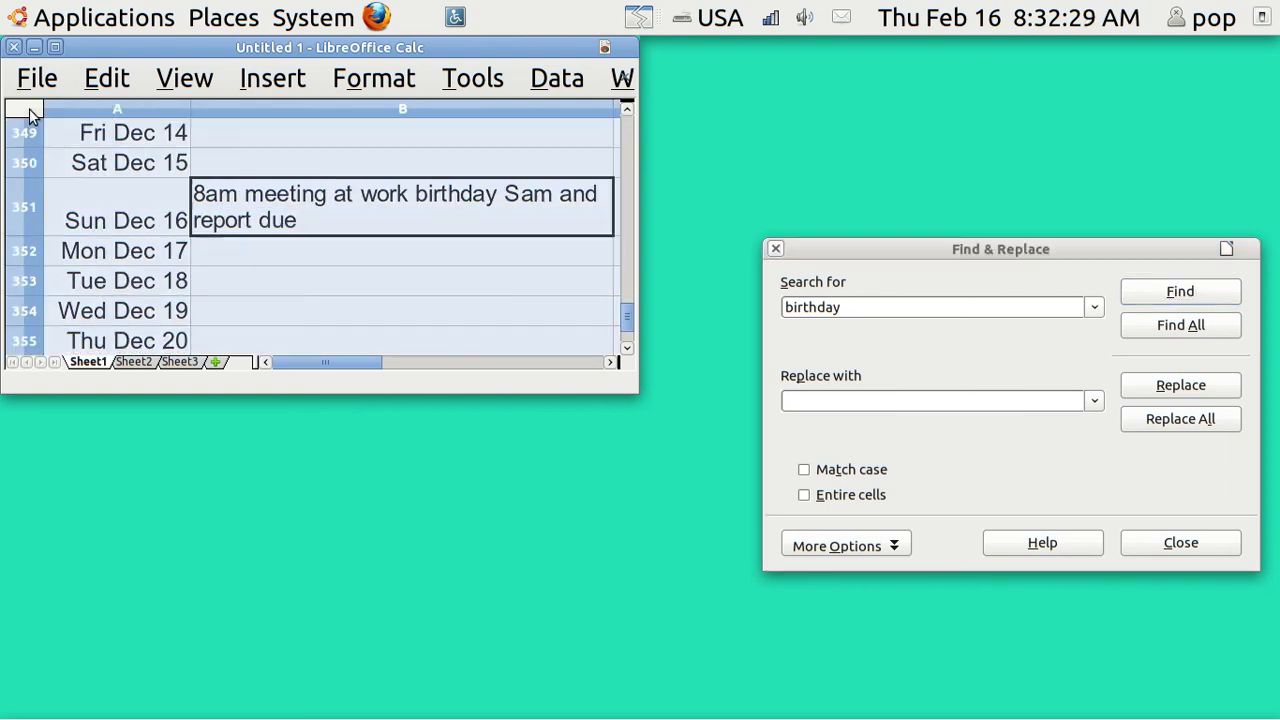
Step: Search for the date 2/14, continuing from the top of the sheet
{"action": "left_click", "coordinate": [859, 308]}
{"action": "key", "text": "BackSpace"}
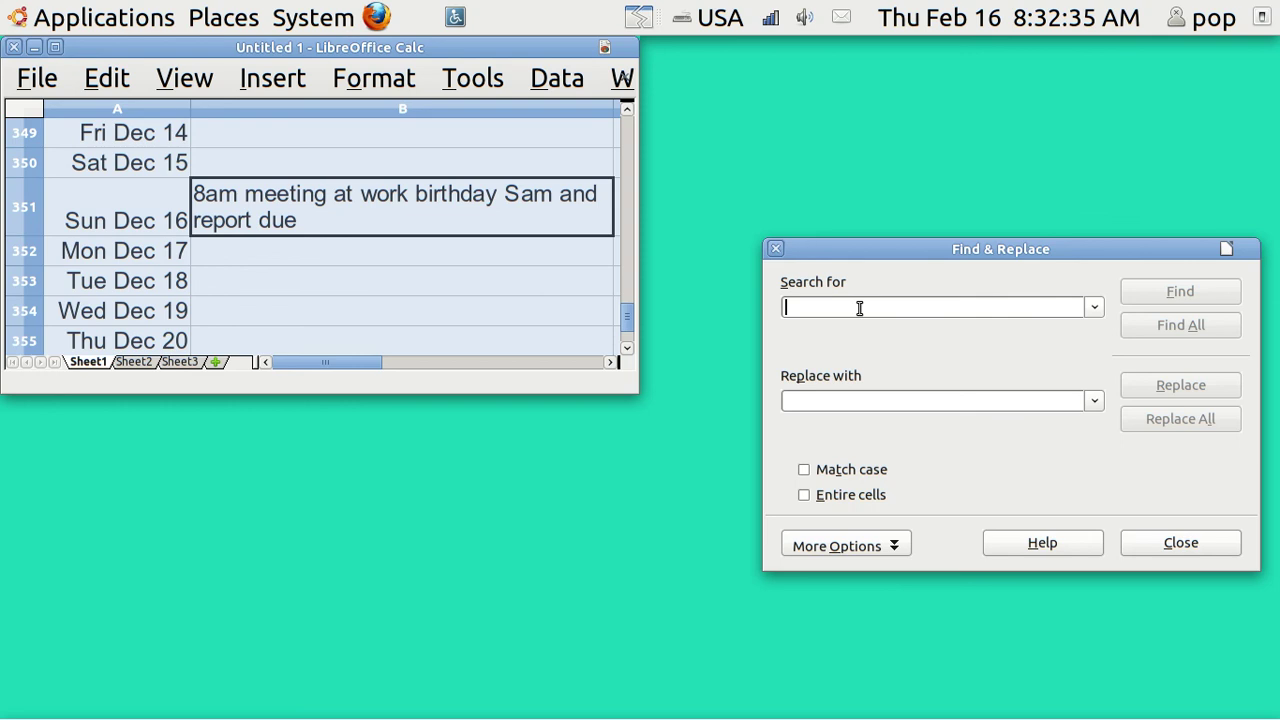
{"action": "type", "text": "2"}
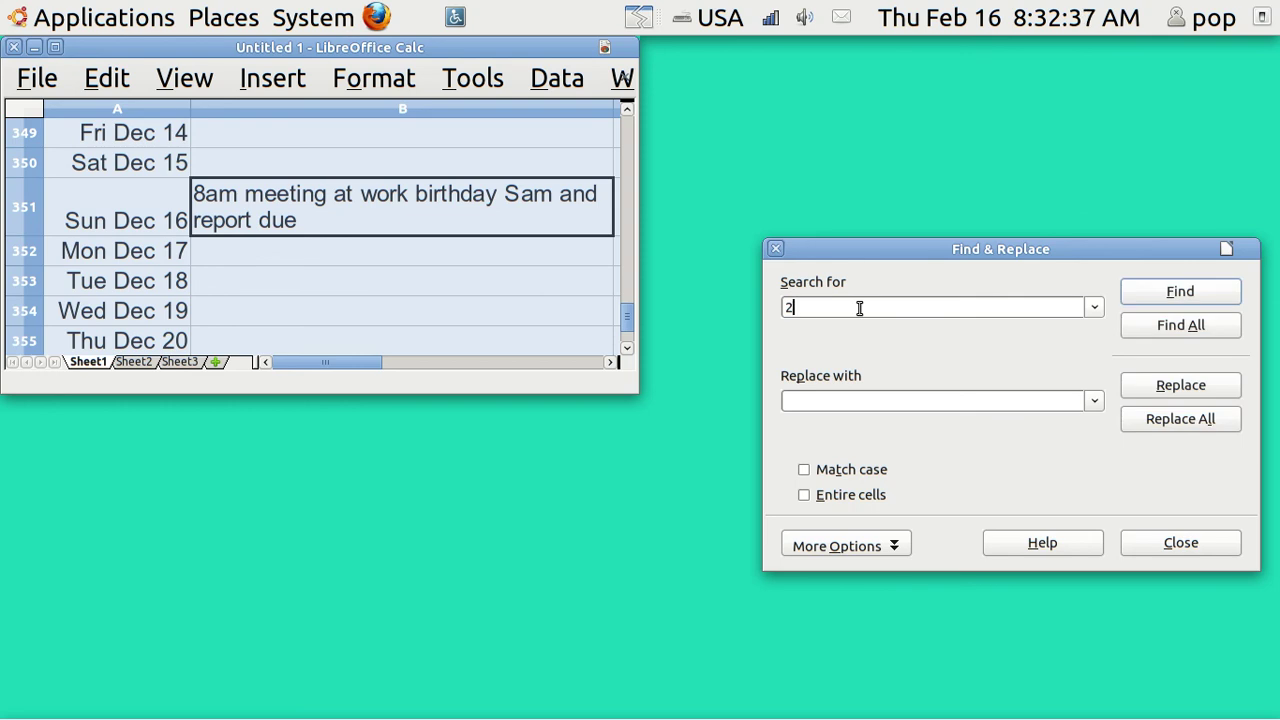
{"action": "type", "text": "/14"}
{"action": "key", "text": "Return"}
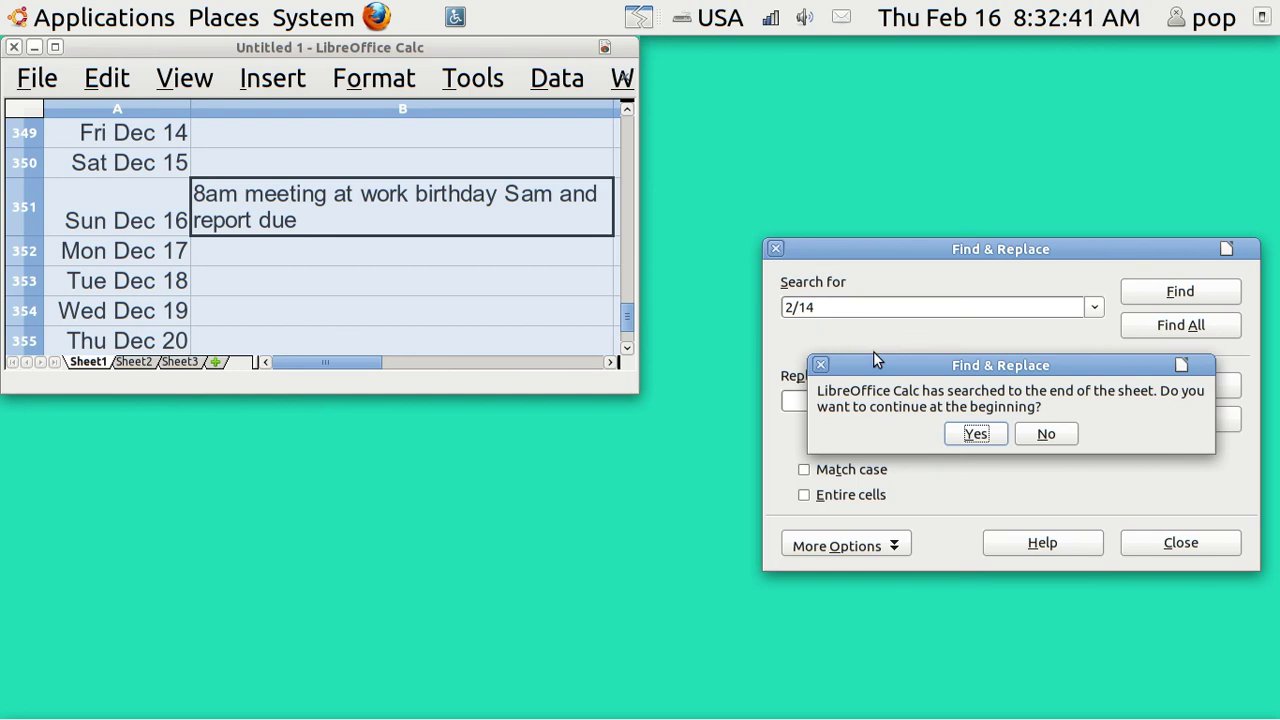
{"action": "left_click", "coordinate": [971, 433]}
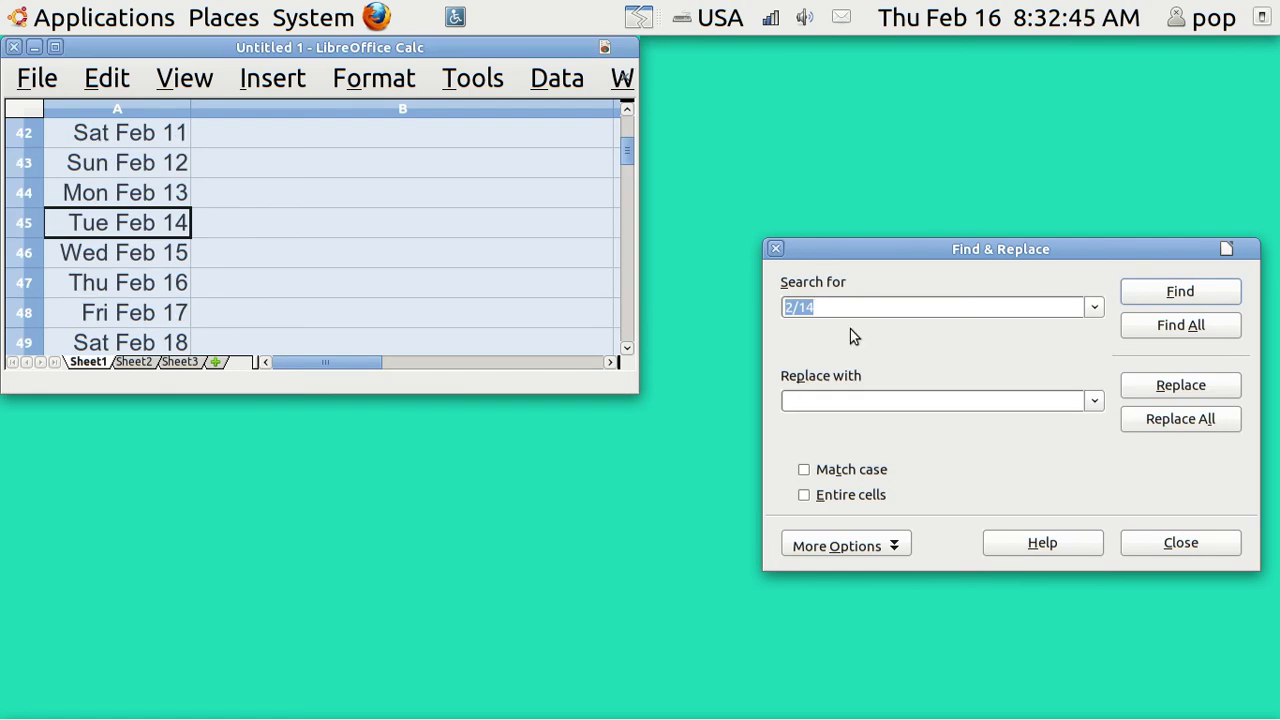
Step: Search for 8/15 to land on Wed Aug 15, then close Find & Replace
{"action": "key", "text": "BackSpace"}
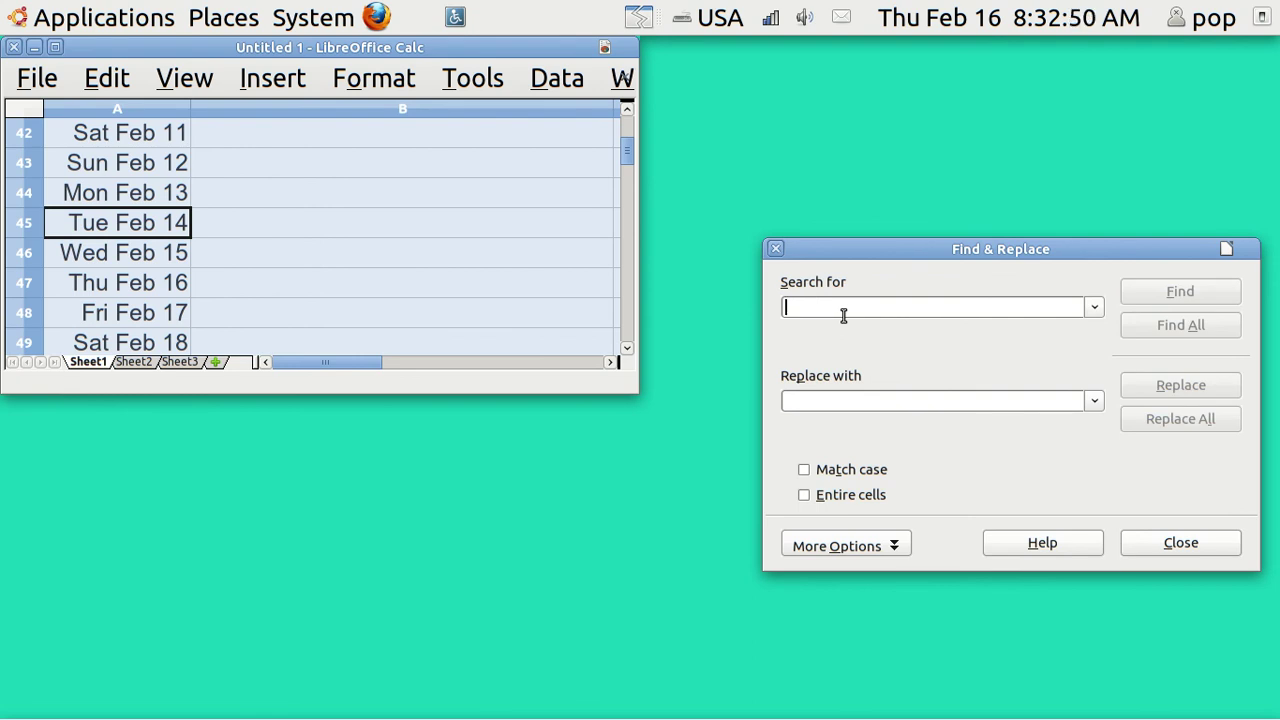
{"action": "type", "text": "8/15"}
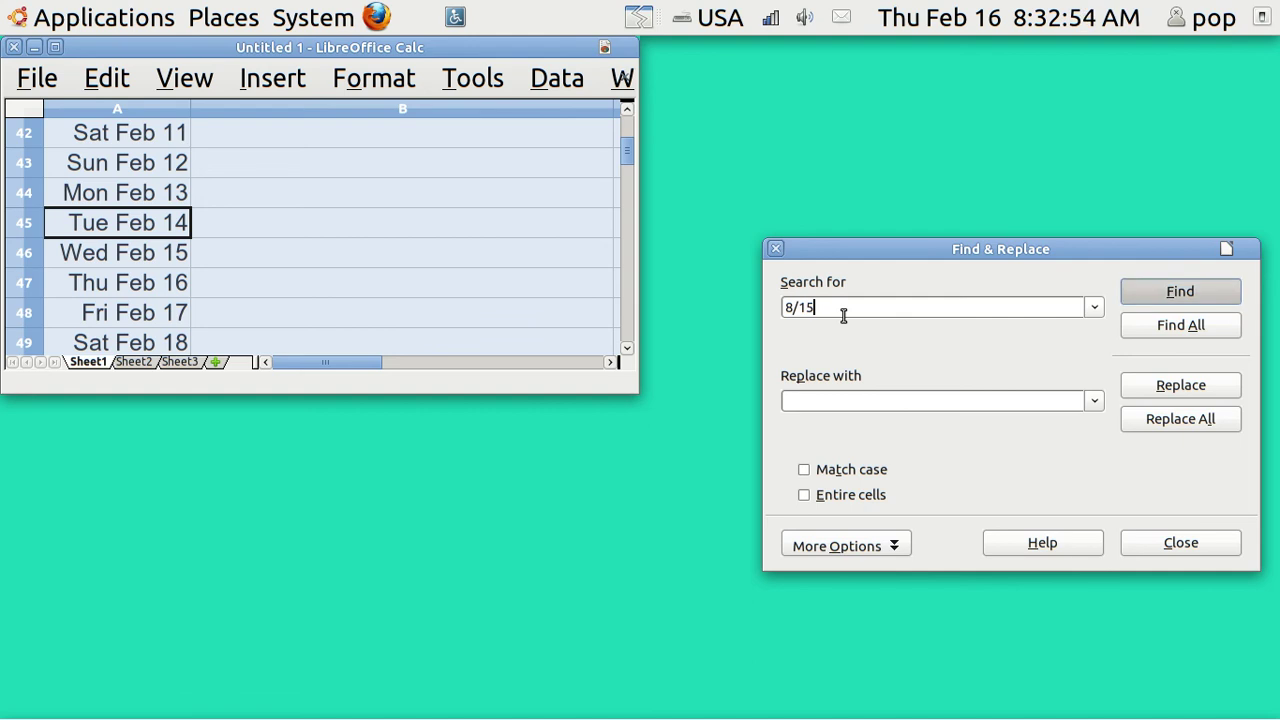
{"action": "key", "text": "Return"}
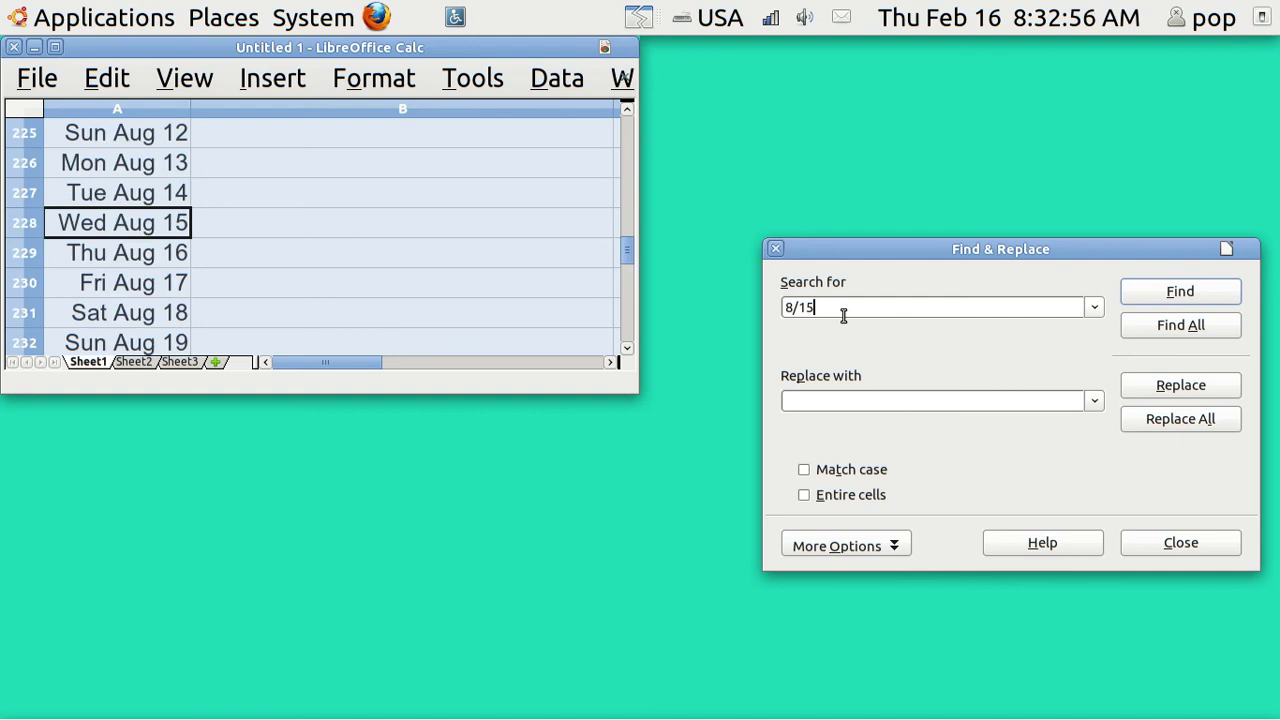
{"action": "left_click", "coordinate": [776, 249]}
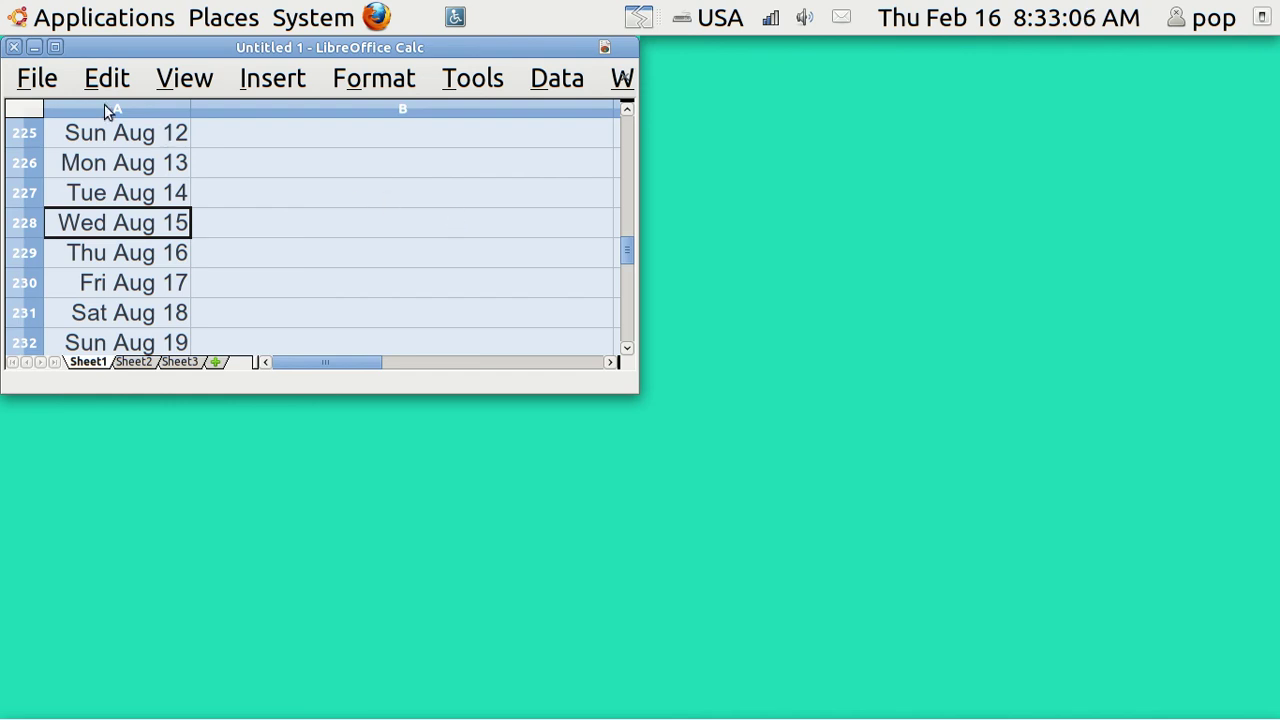
Step: Open the File menu of the diary spreadsheet
{"action": "left_click", "coordinate": [40, 82]}
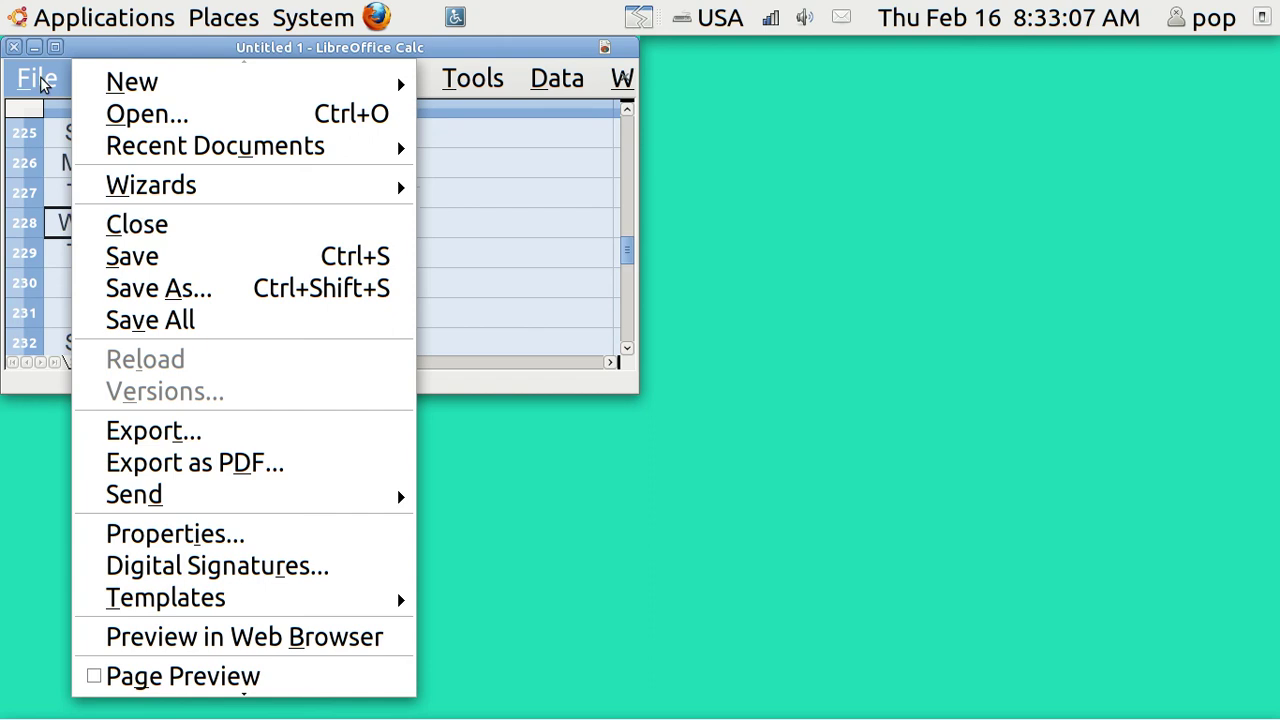
Step: Save the diary spreadsheet under the name d in the Desktop folder
{"action": "left_click", "coordinate": [236, 290]}
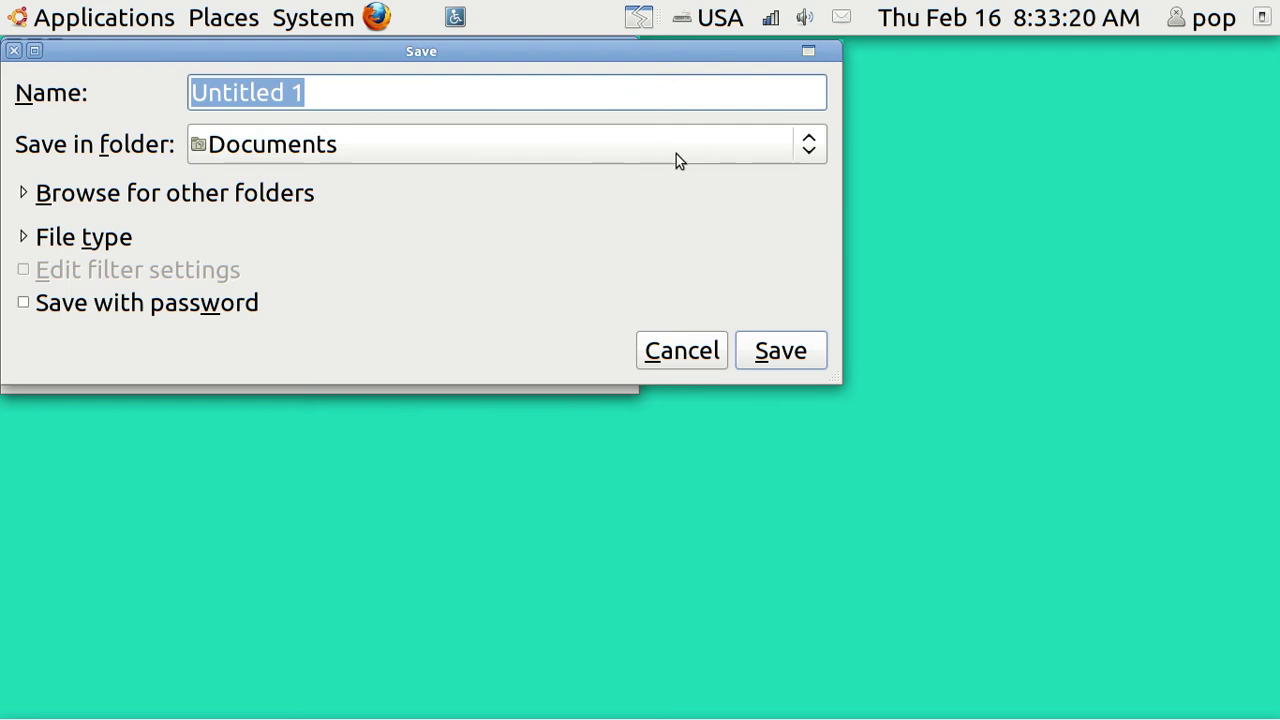
{"action": "left_click", "coordinate": [806, 147]}
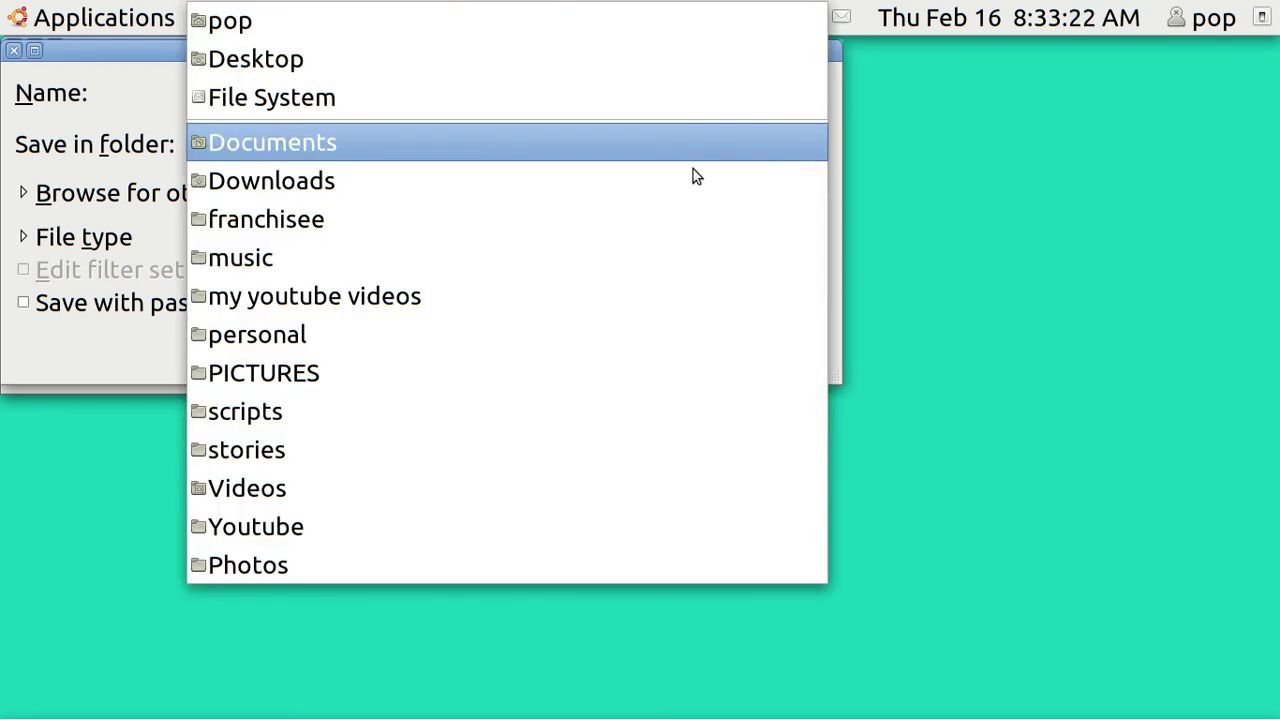
{"action": "left_click", "coordinate": [585, 78]}
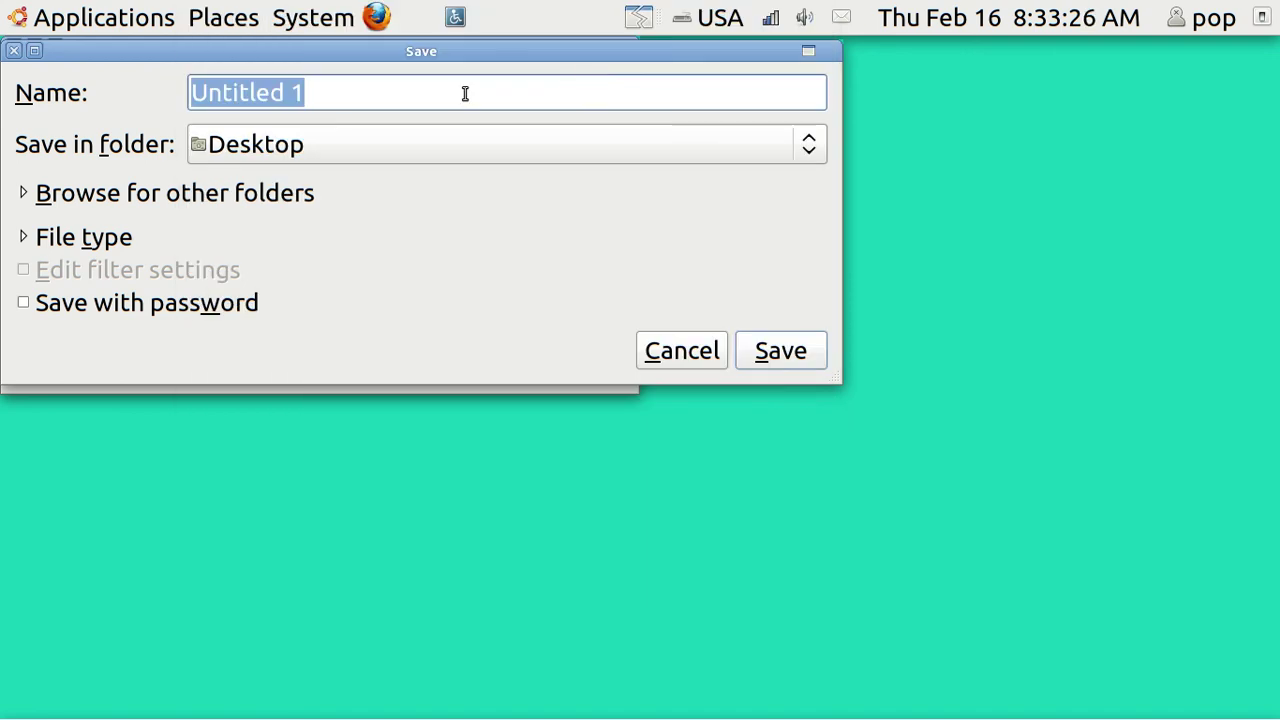
{"action": "type", "text": "d"}
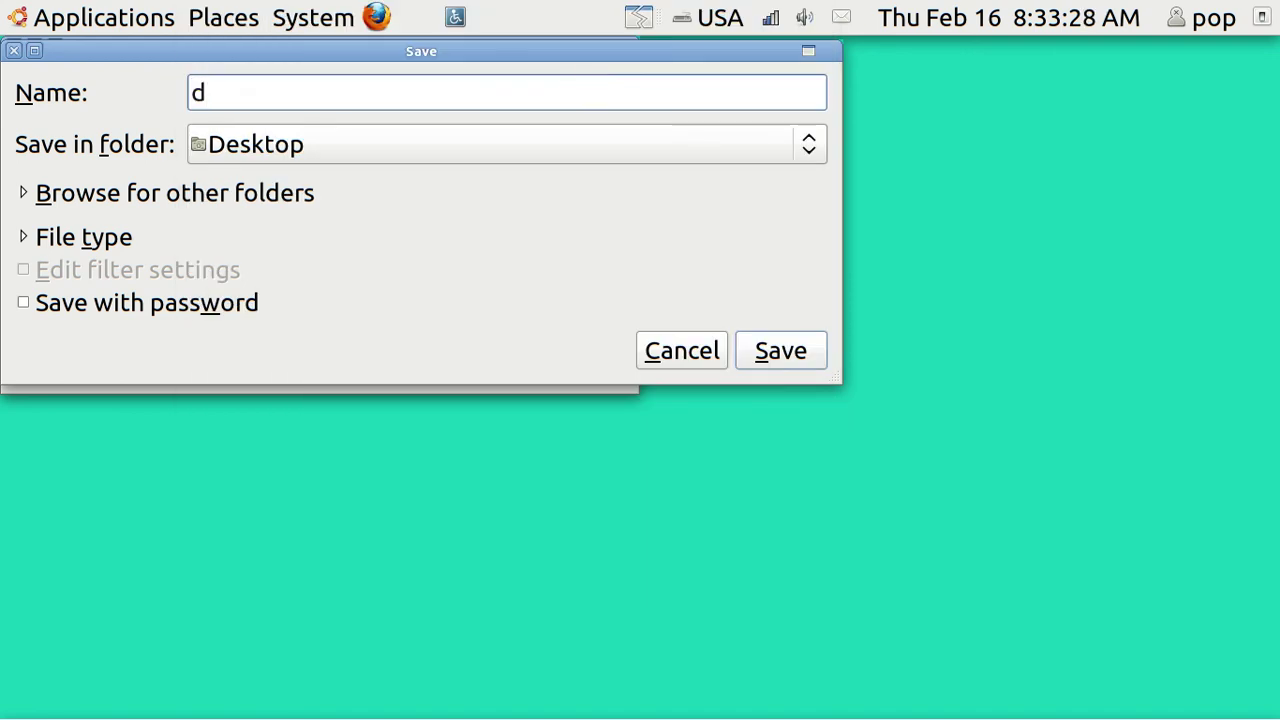
{"action": "left_click", "coordinate": [772, 350]}
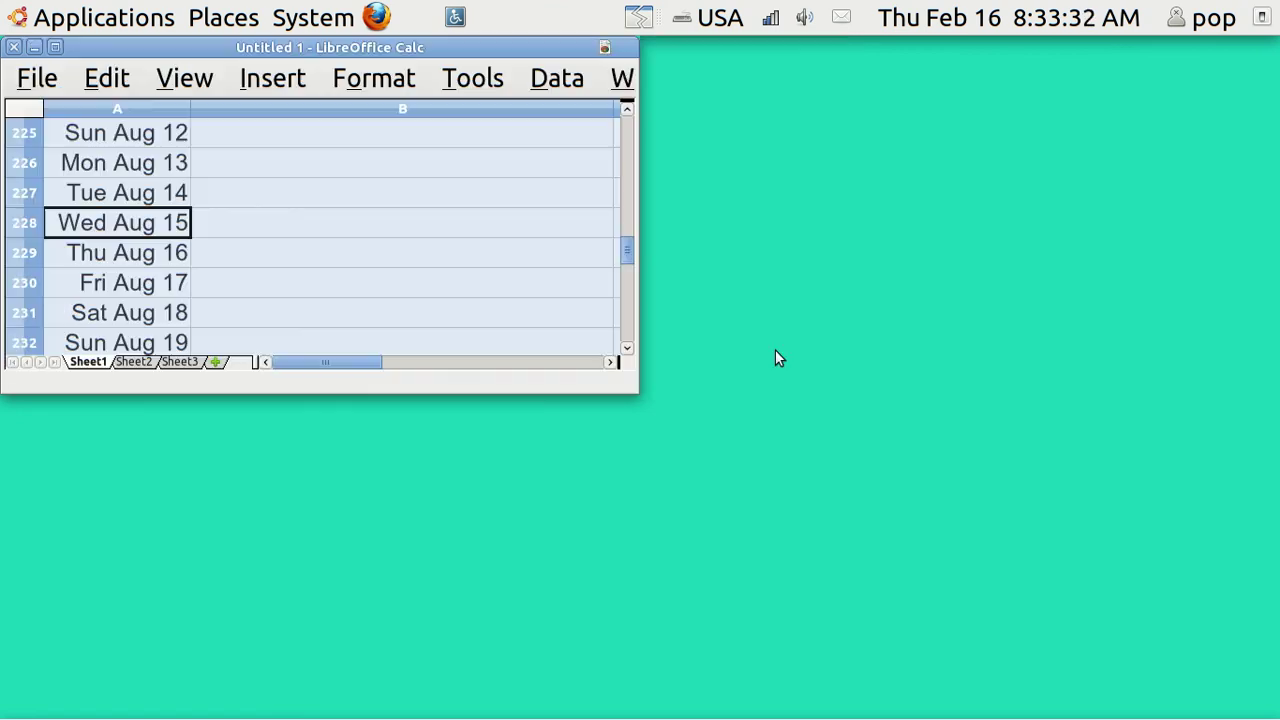
Step: Close the Calc window and reopen d.ods from its desktop icon
{"action": "left_click", "coordinate": [14, 48]}
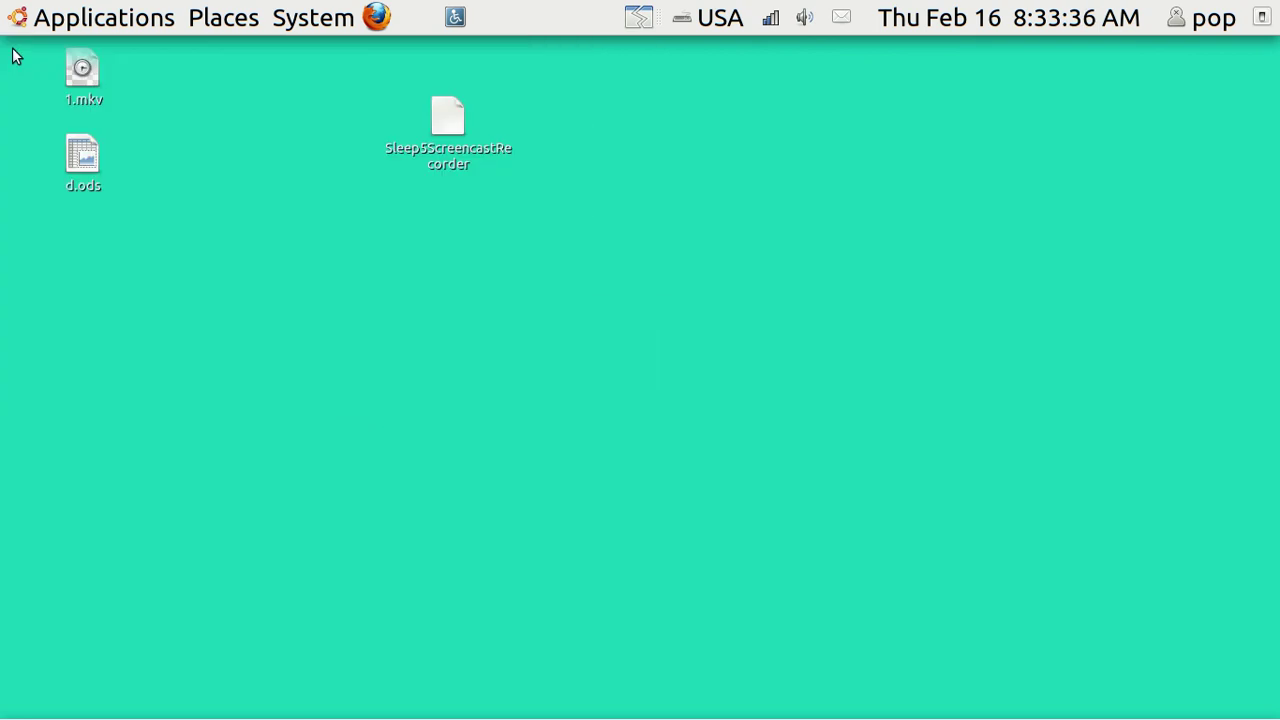
{"action": "left_click", "coordinate": [82, 168]}
{"action": "double_click", "coordinate": [81, 165]}
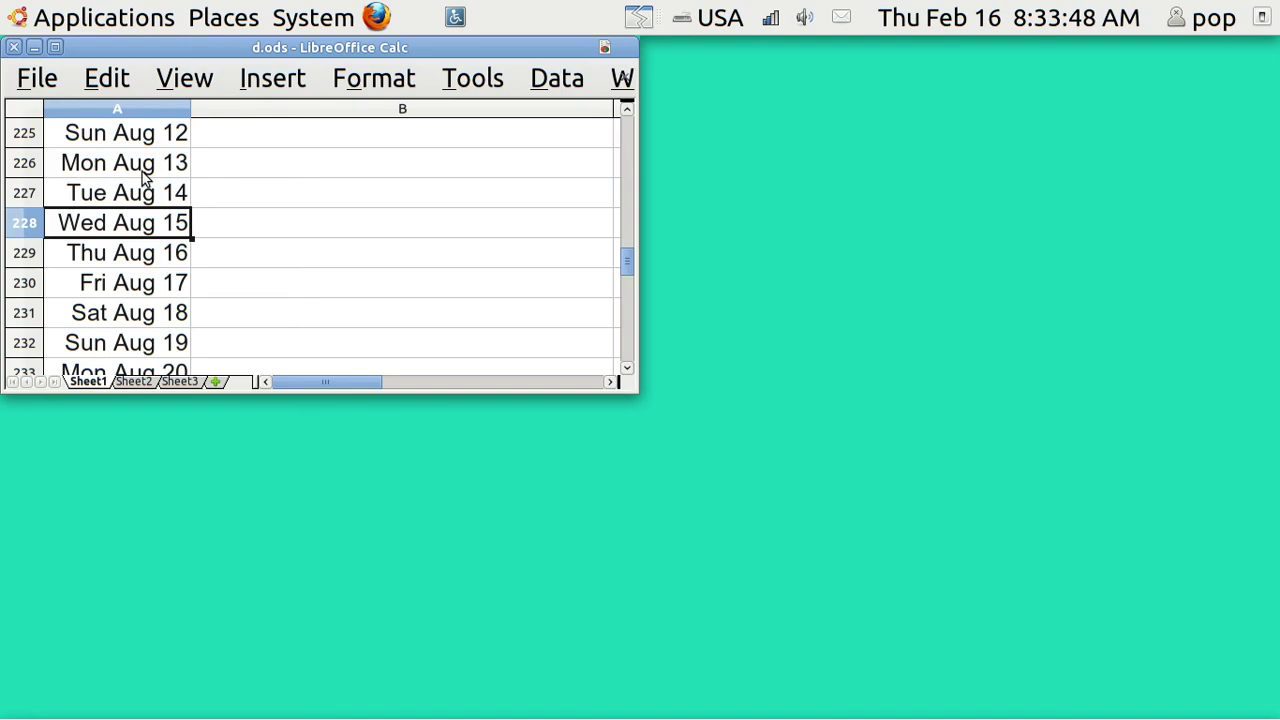
Step: Turn off Column & Row Headers in the View menu so only dates and notes show
{"action": "left_click", "coordinate": [358, 82]}
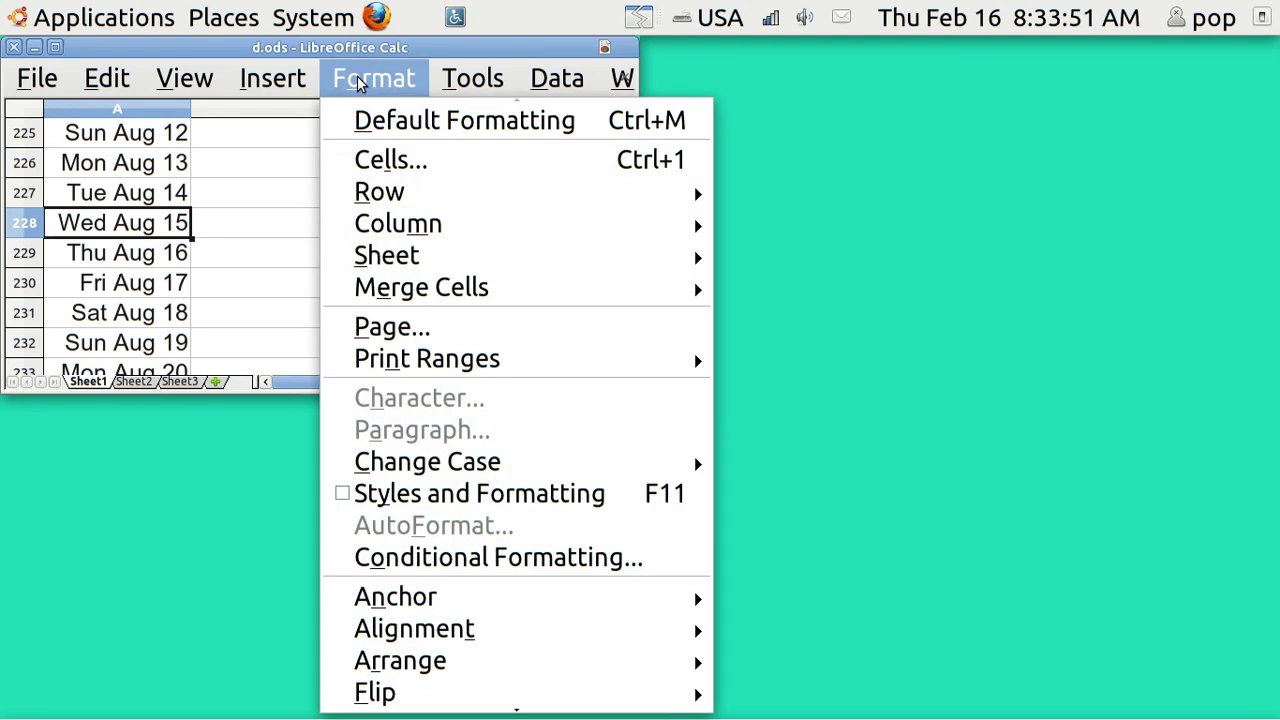
{"action": "mouse_move", "coordinate": [178, 80]}
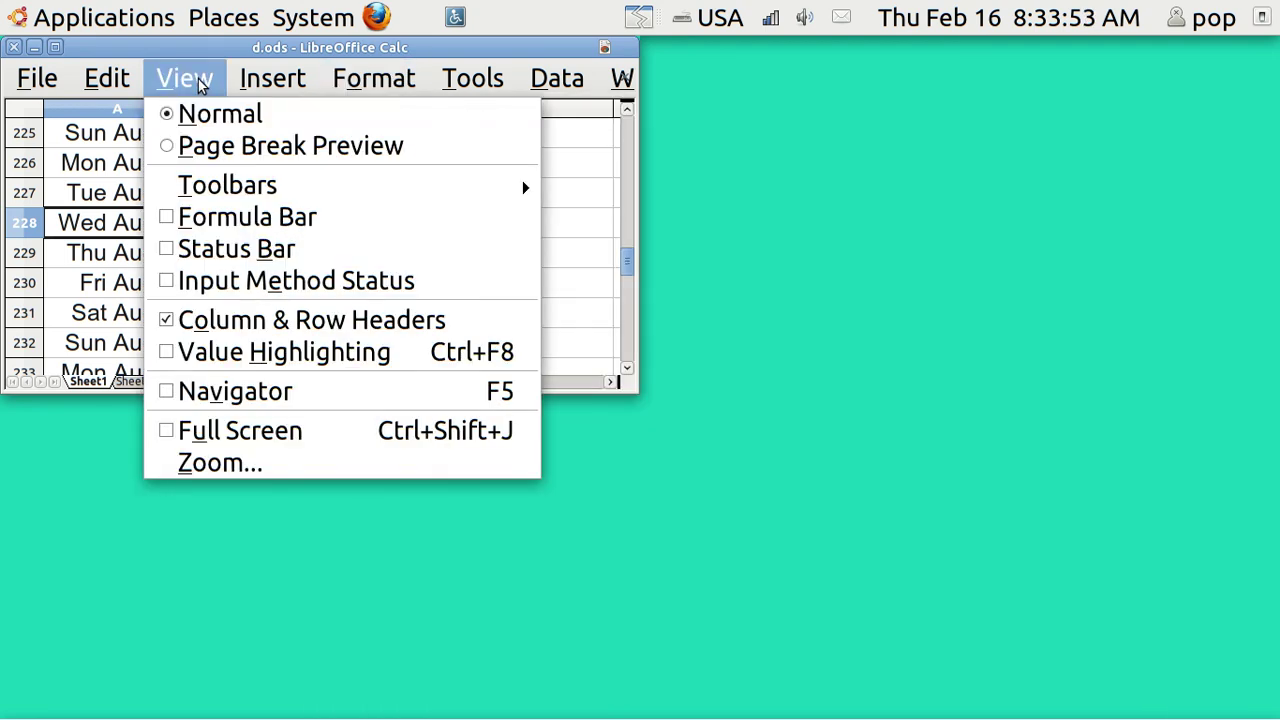
{"action": "left_click", "coordinate": [260, 320]}
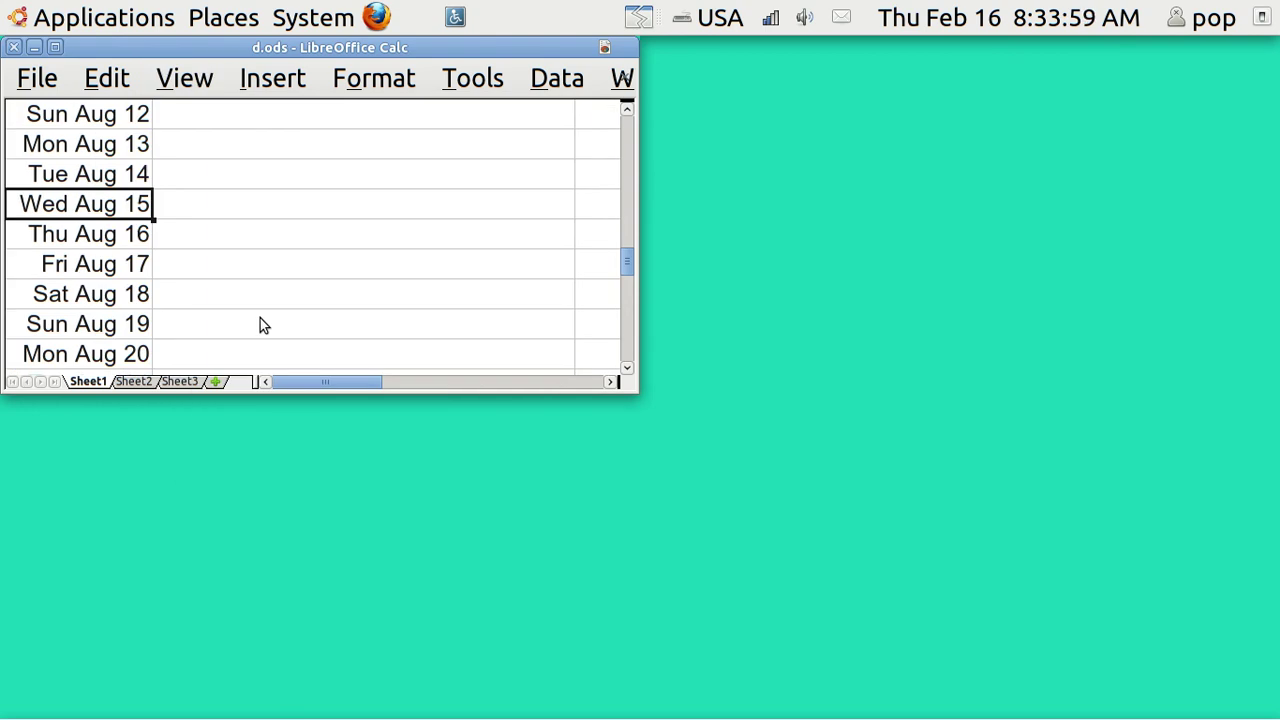
Step: Rename the first sheet to 12
{"action": "right_click", "coordinate": [90, 383]}
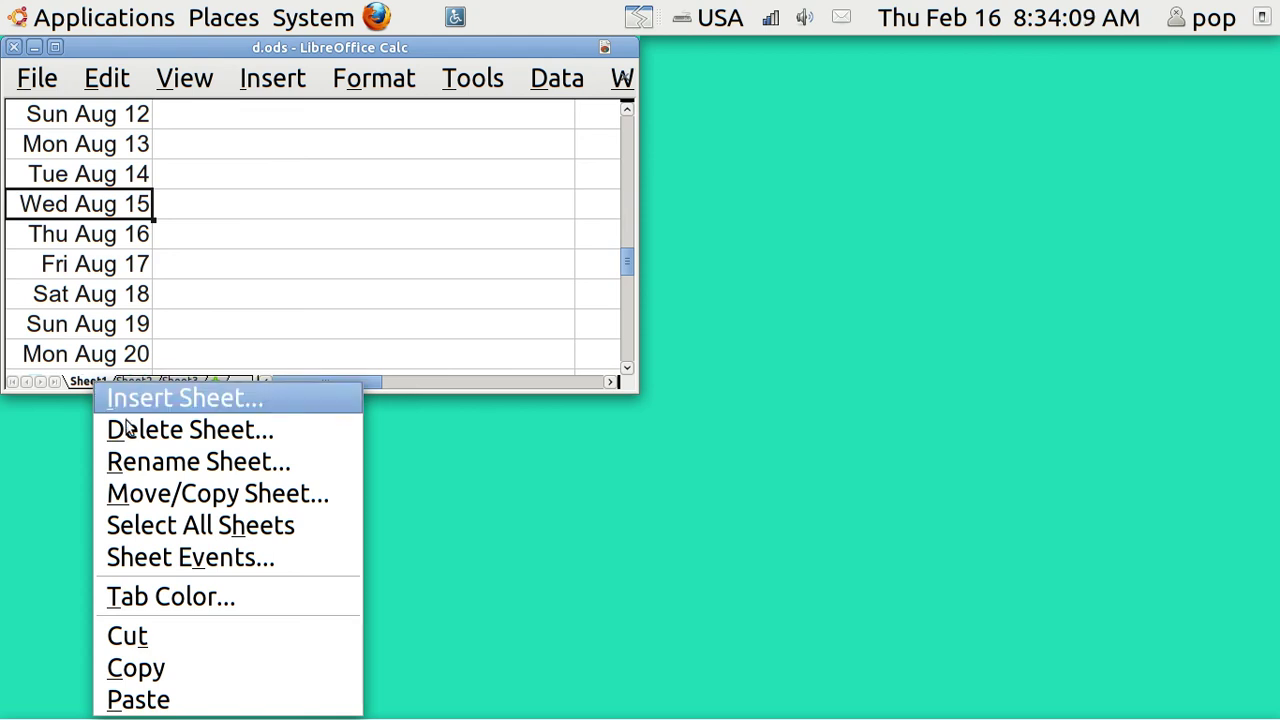
{"action": "left_click", "coordinate": [155, 462]}
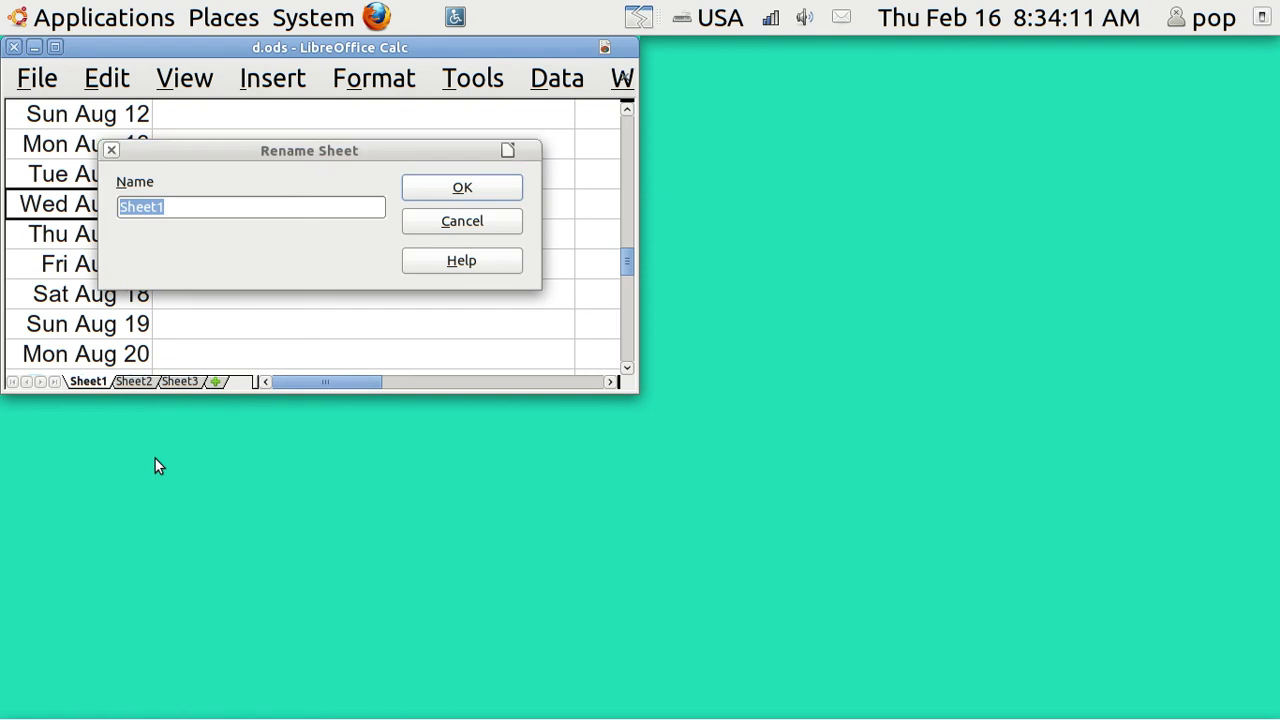
{"action": "type", "text": "12"}
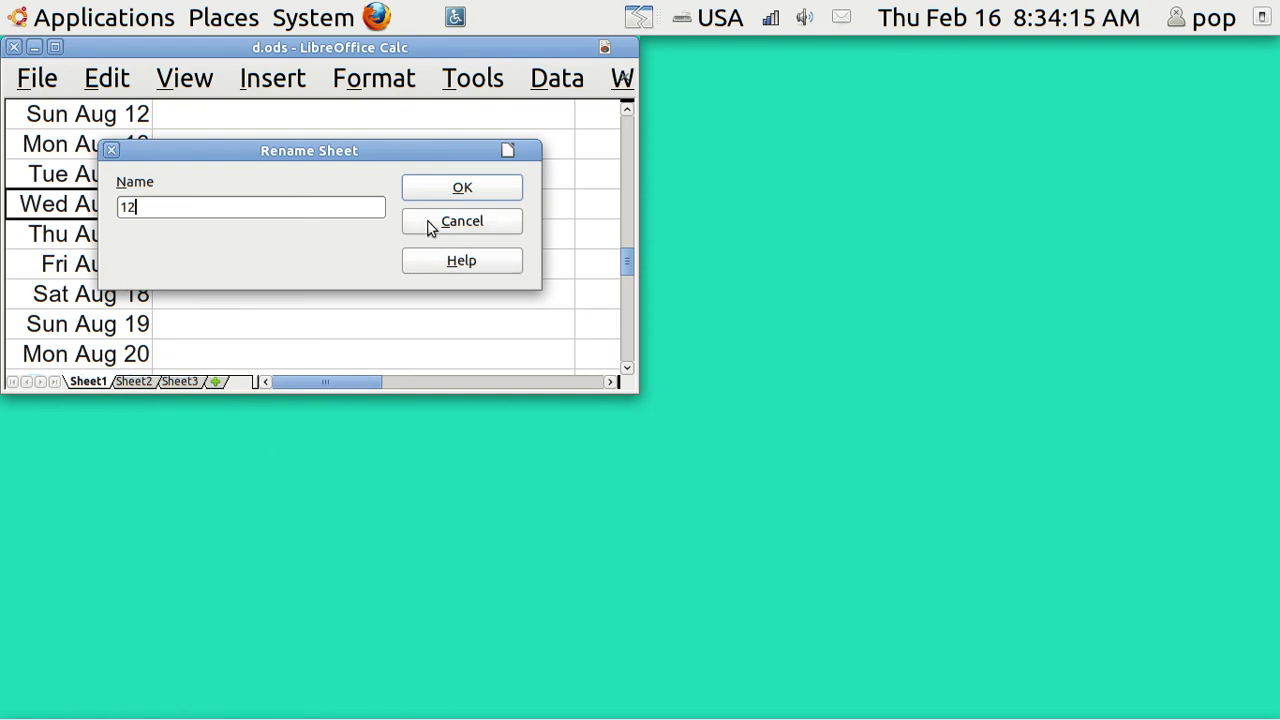
{"action": "left_click", "coordinate": [450, 194]}
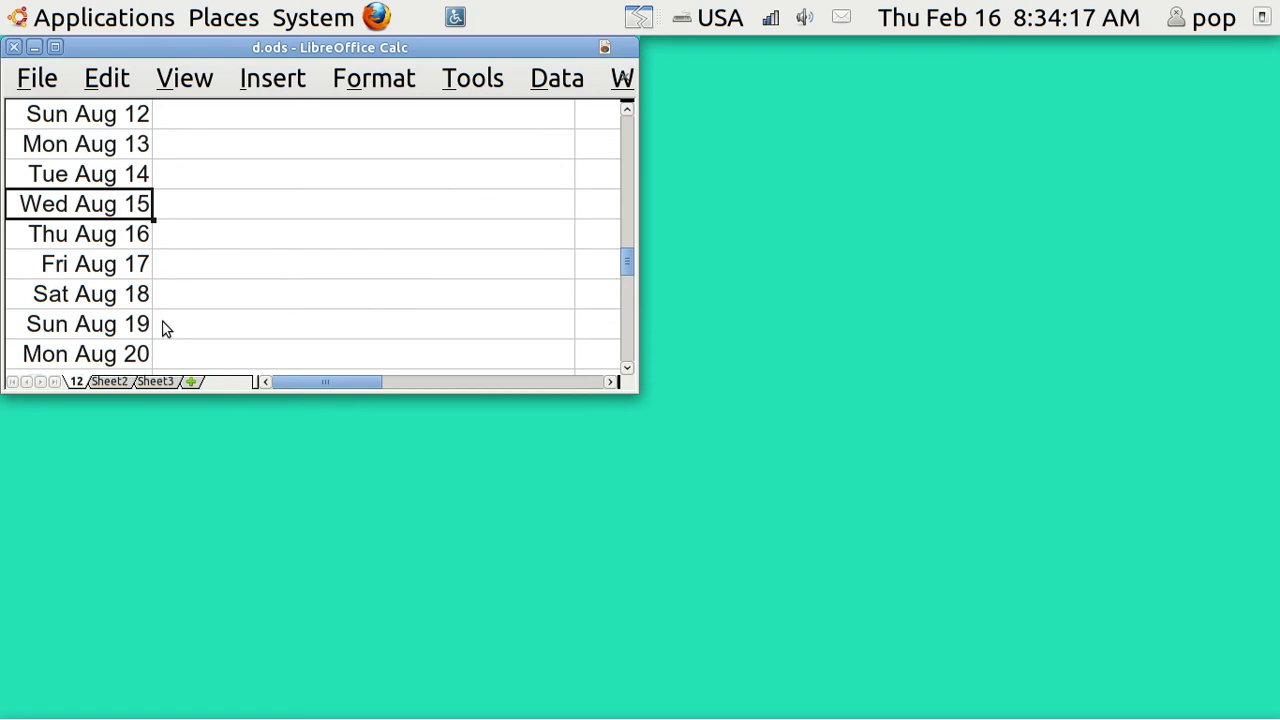
Step: Rename Sheet2 to 13, then go back to sheet 12 with the dates
{"action": "left_click", "coordinate": [116, 380]}
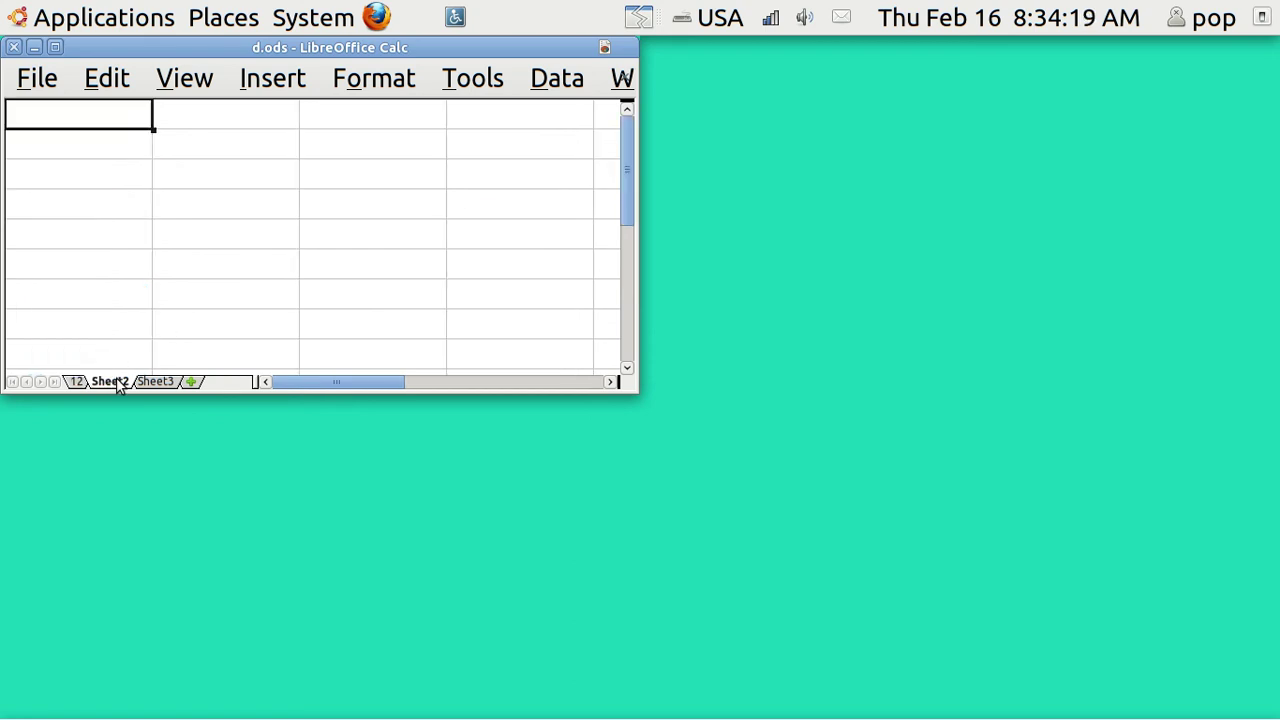
{"action": "right_click", "coordinate": [116, 381]}
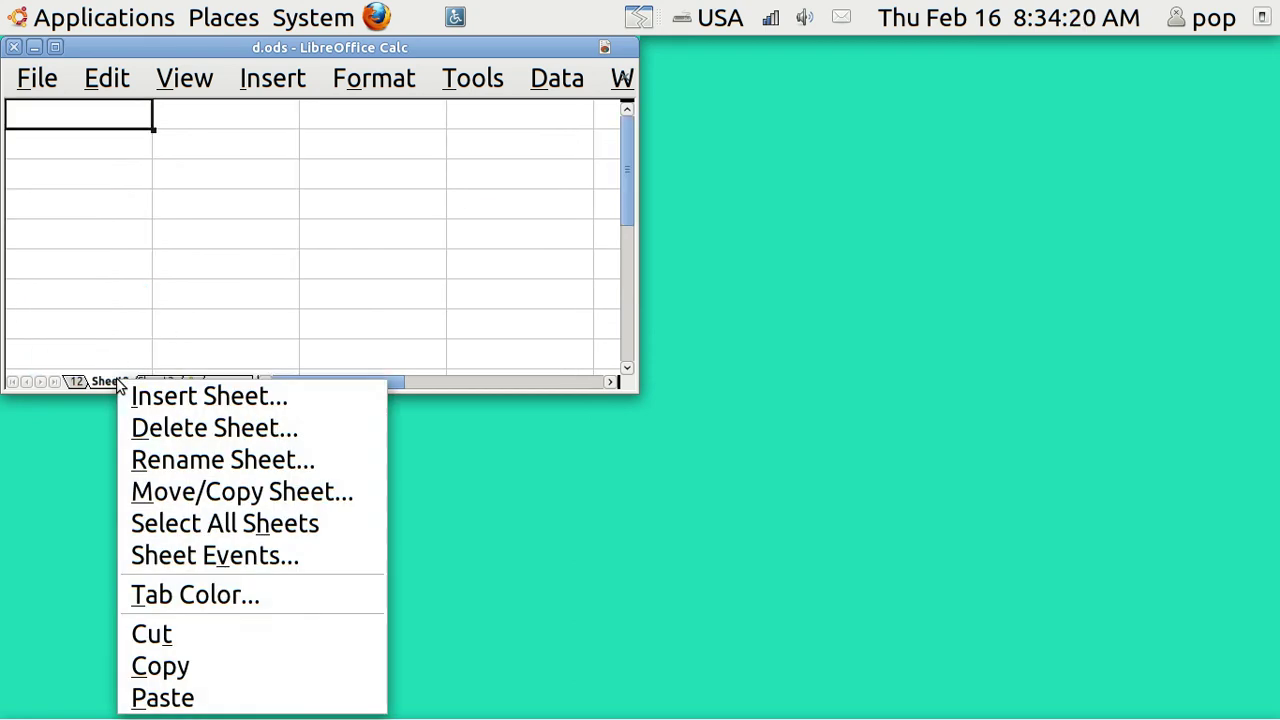
{"action": "left_click", "coordinate": [170, 460]}
{"action": "type", "text": "13"}
{"action": "key", "text": "Return"}
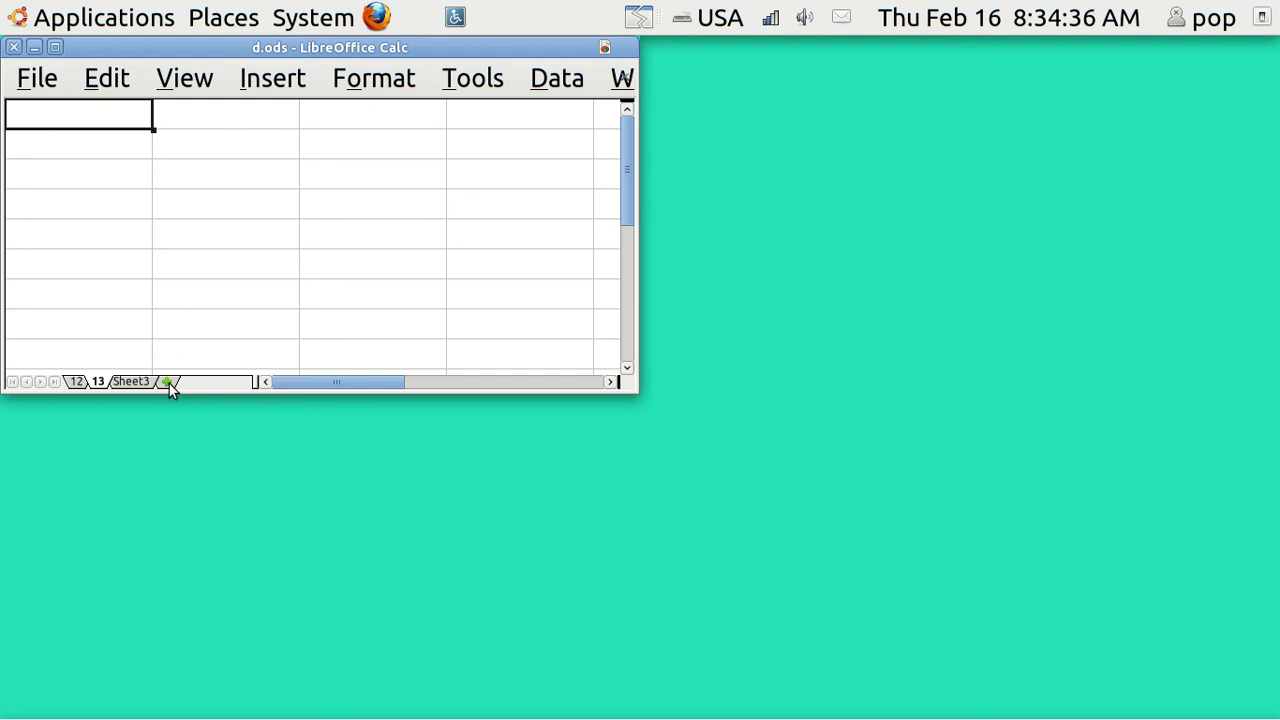
{"action": "left_click", "coordinate": [82, 384]}
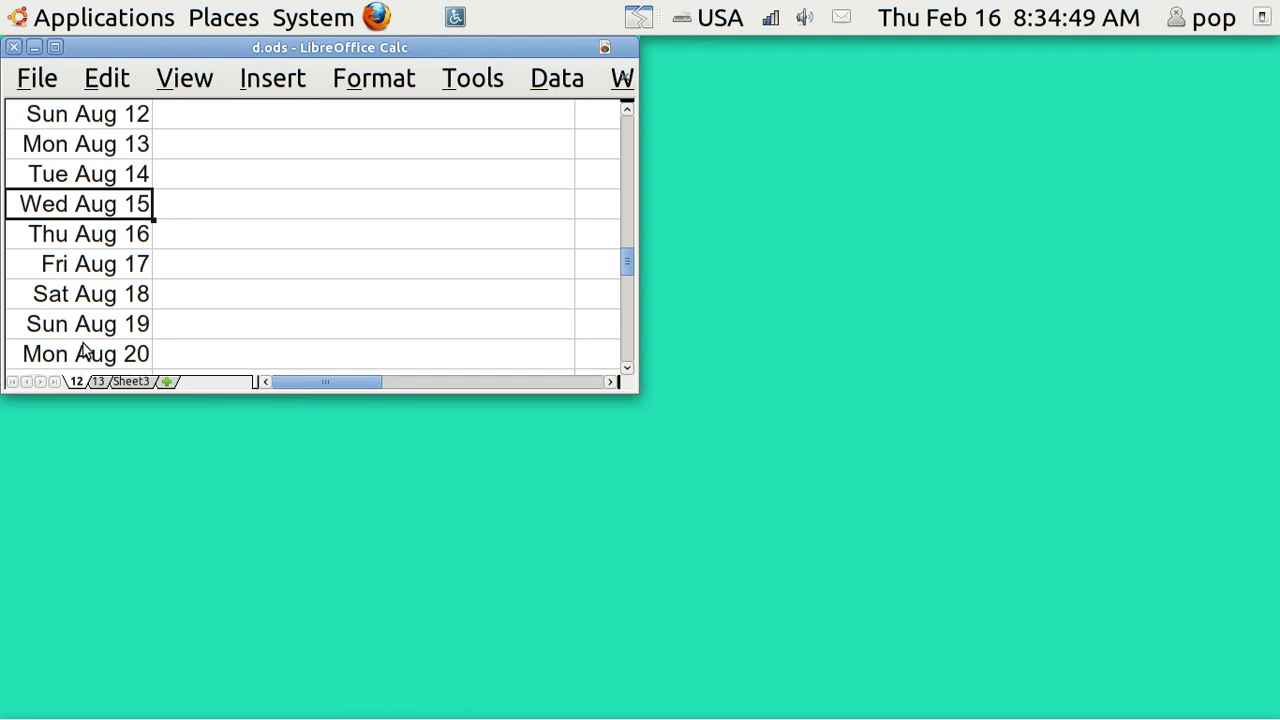
Step: Save the changes to d.ods with File > Save and close the Calc window
{"action": "left_click", "coordinate": [30, 82]}
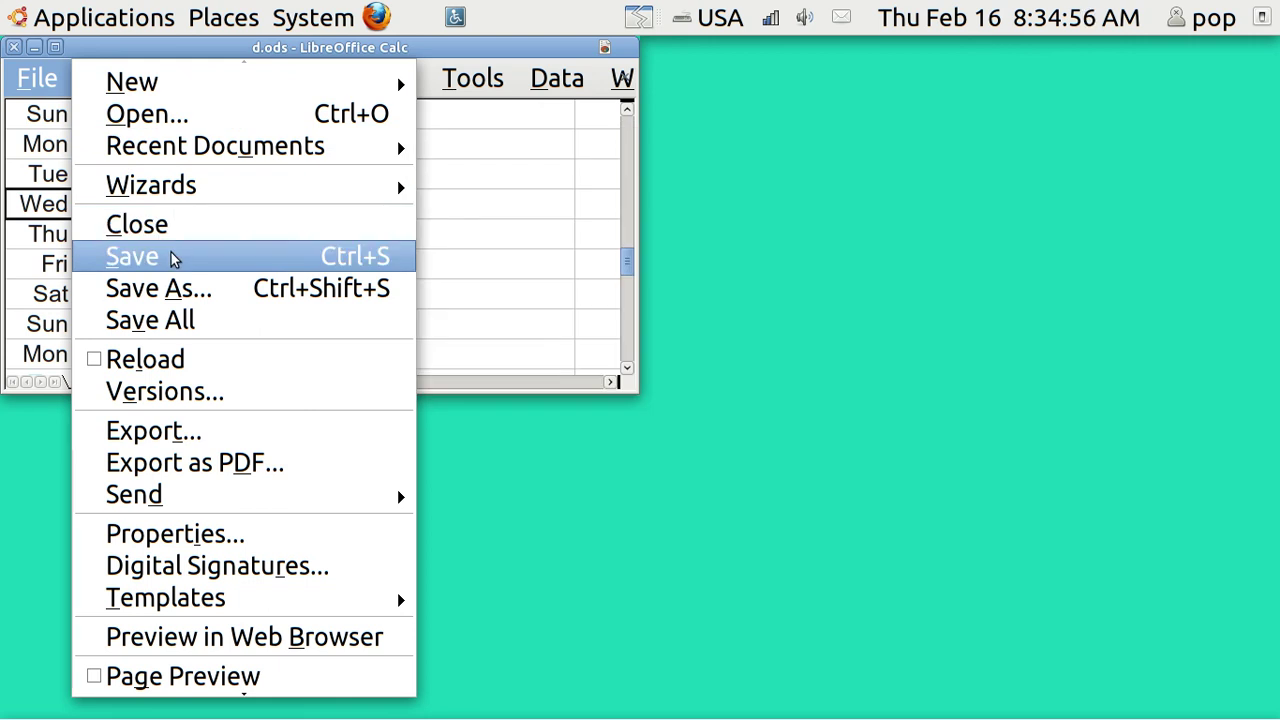
{"action": "left_click", "coordinate": [190, 263]}
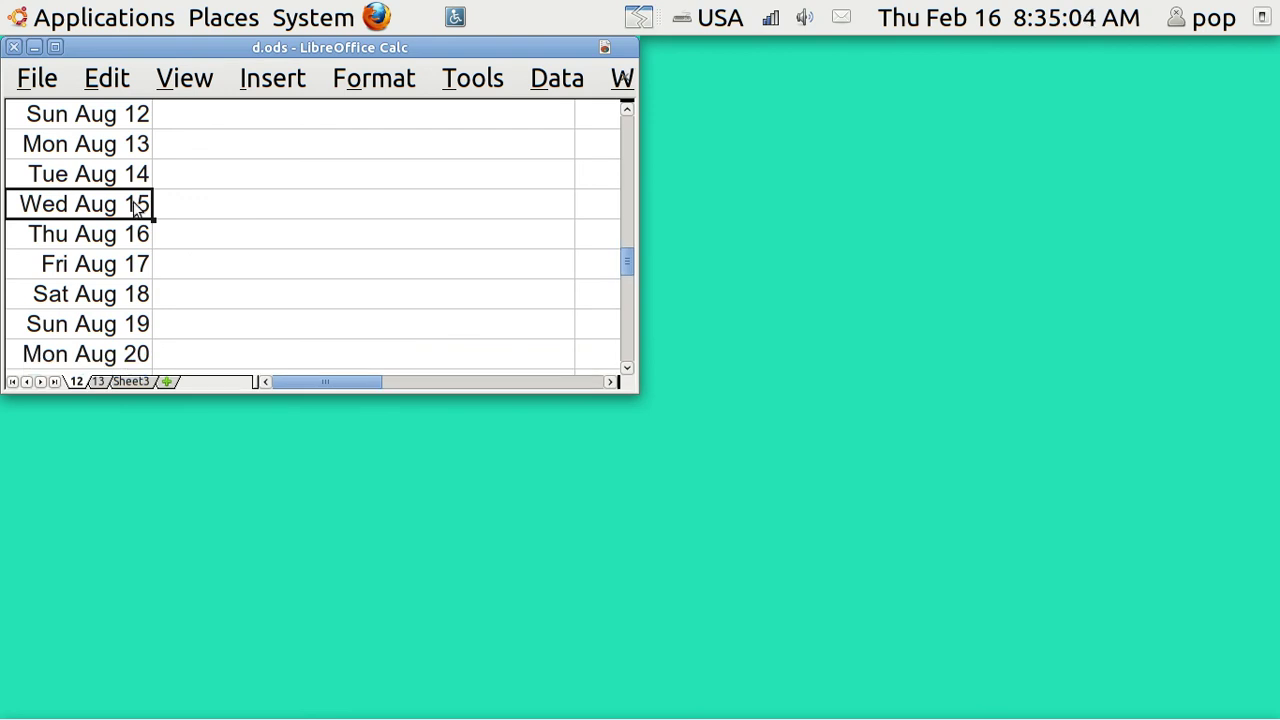
{"action": "left_click", "coordinate": [14, 48]}
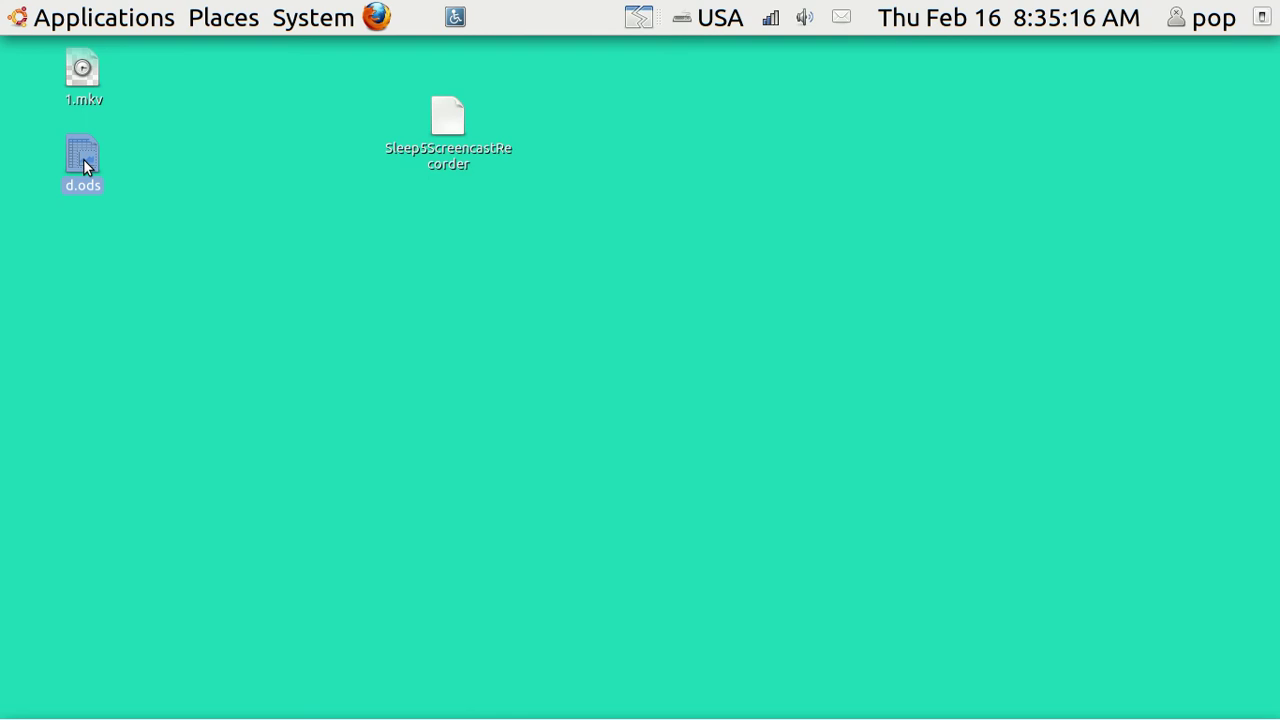
Step: Drag d.ods onto the top panel as a launcher, open the diary from it, then close Calc
{"action": "left_click_drag", "start_coordinate": [84, 162], "coordinate": [532, 22]}
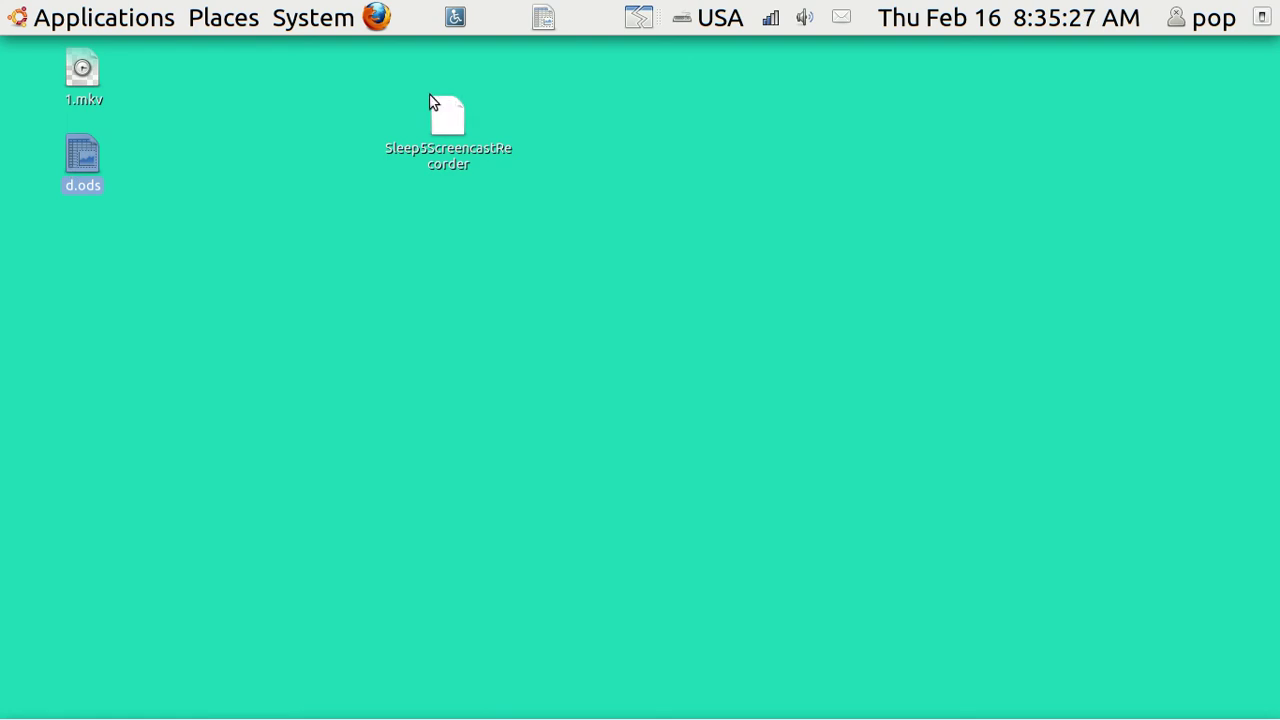
{"action": "left_click", "coordinate": [543, 22]}
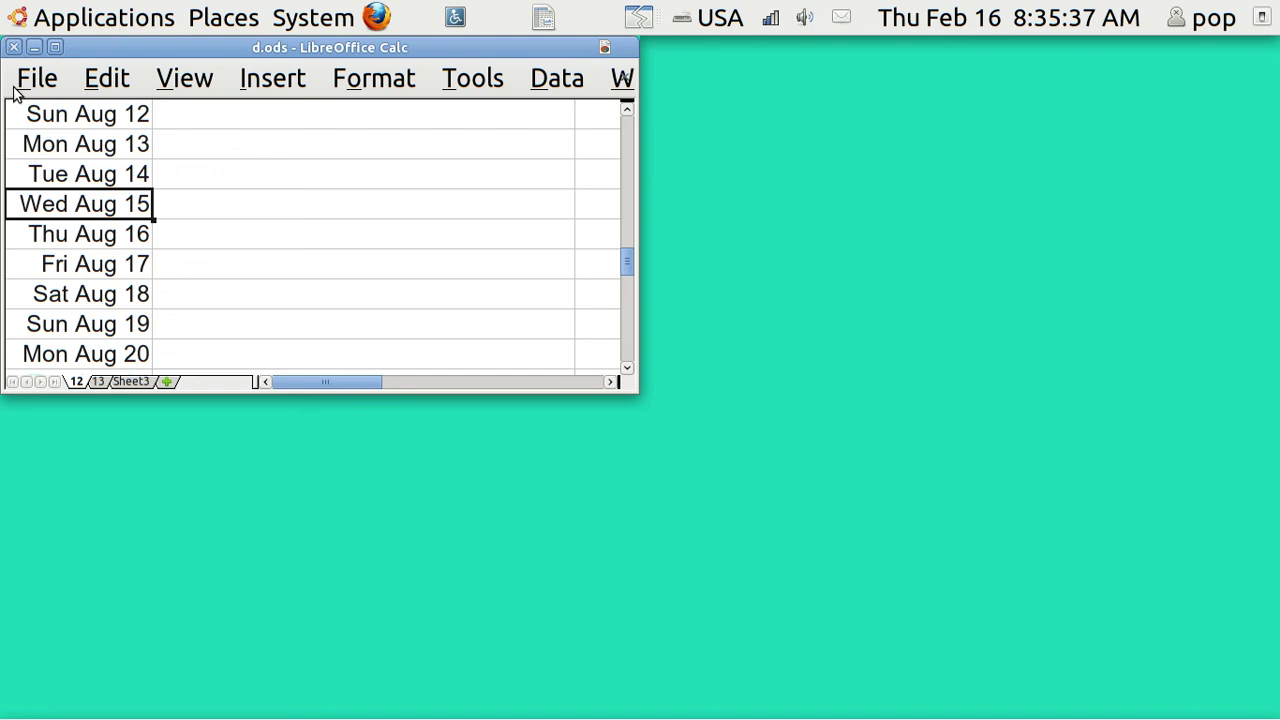
{"action": "left_click", "coordinate": [13, 48]}
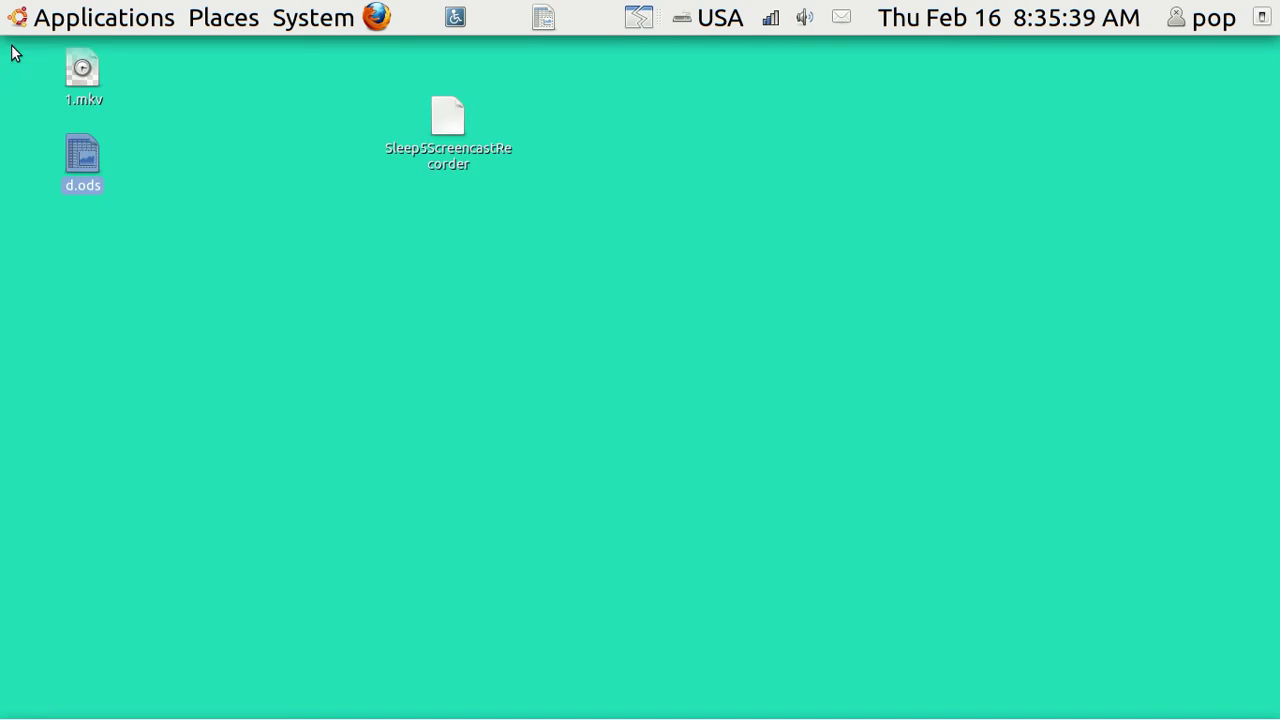
Step: Open the Main Menu editor and create a new Application-type launcher in Accessories
{"action": "left_click", "coordinate": [293, 27]}
{"action": "mouse_move", "coordinate": [317, 53]}
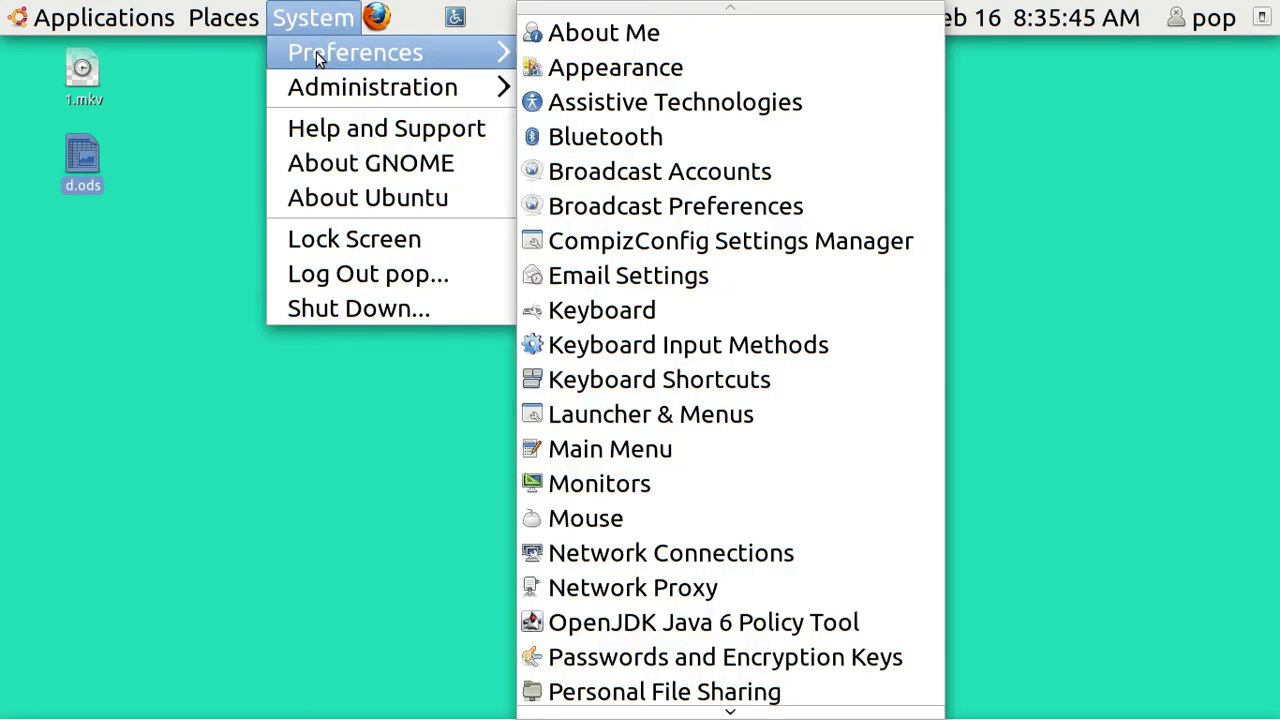
{"action": "left_click", "coordinate": [640, 449]}
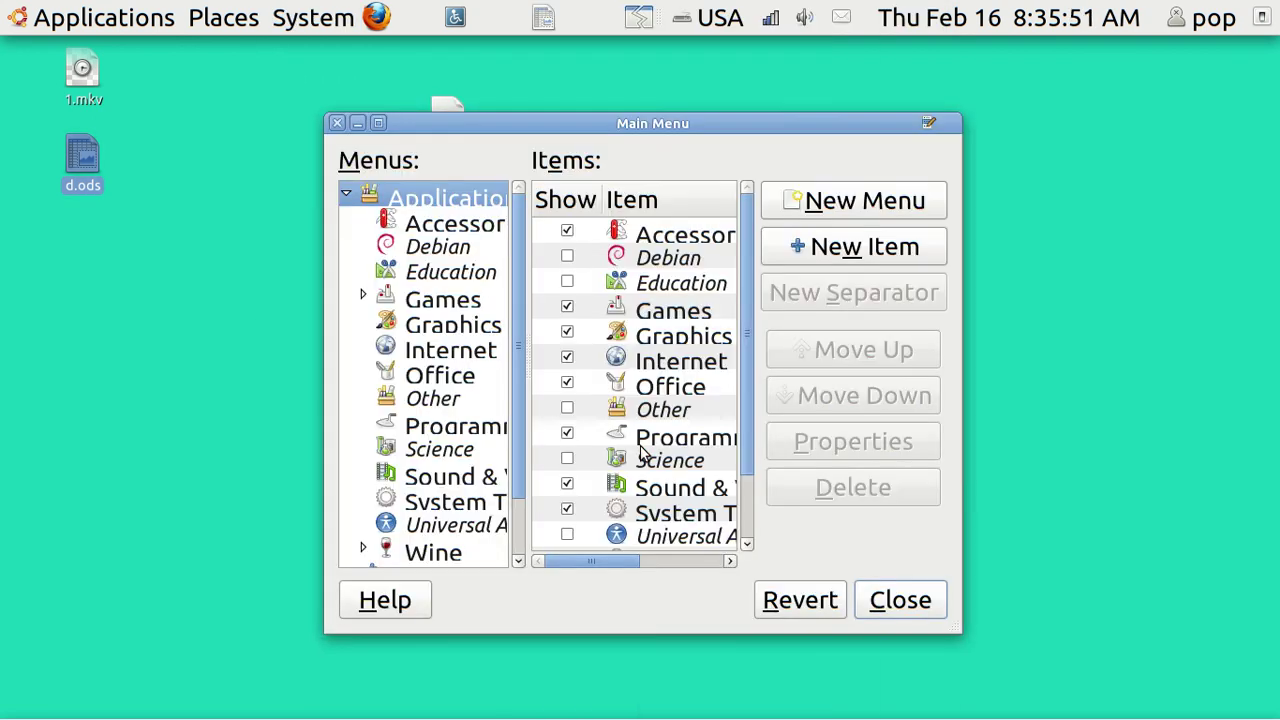
{"action": "left_click", "coordinate": [644, 232]}
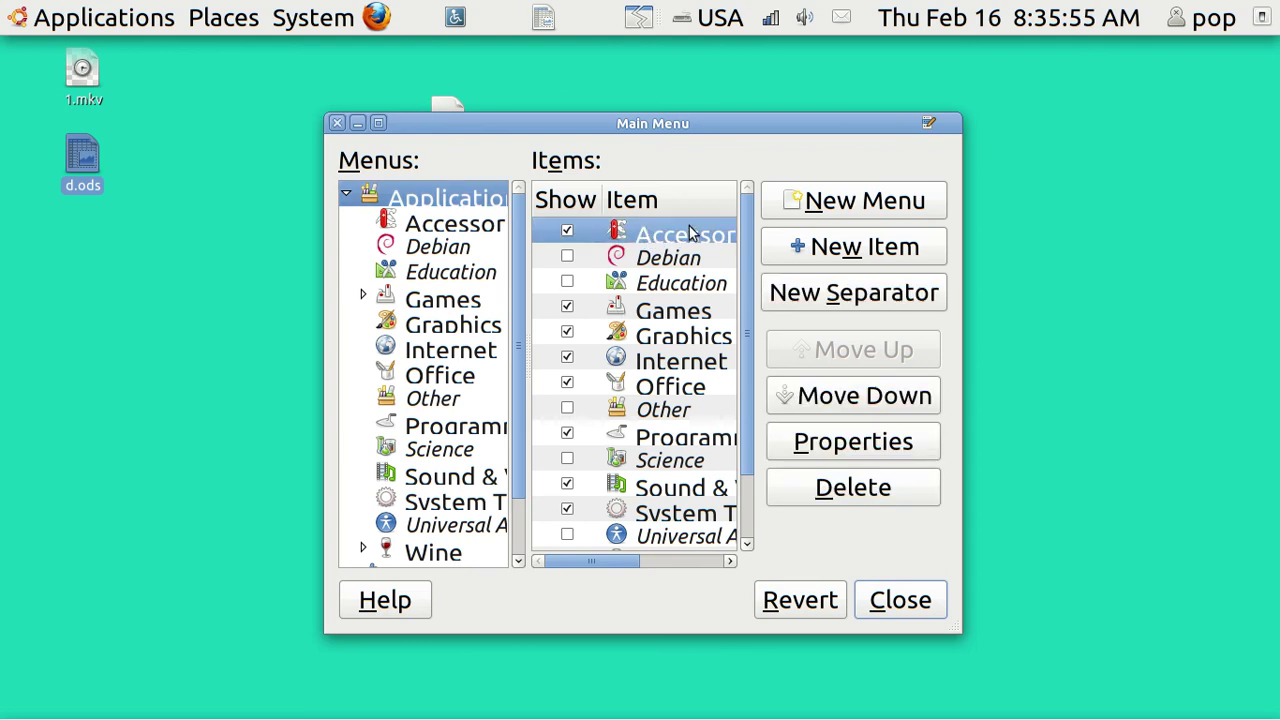
{"action": "left_click", "coordinate": [830, 256]}
{"action": "left_click", "coordinate": [830, 258]}
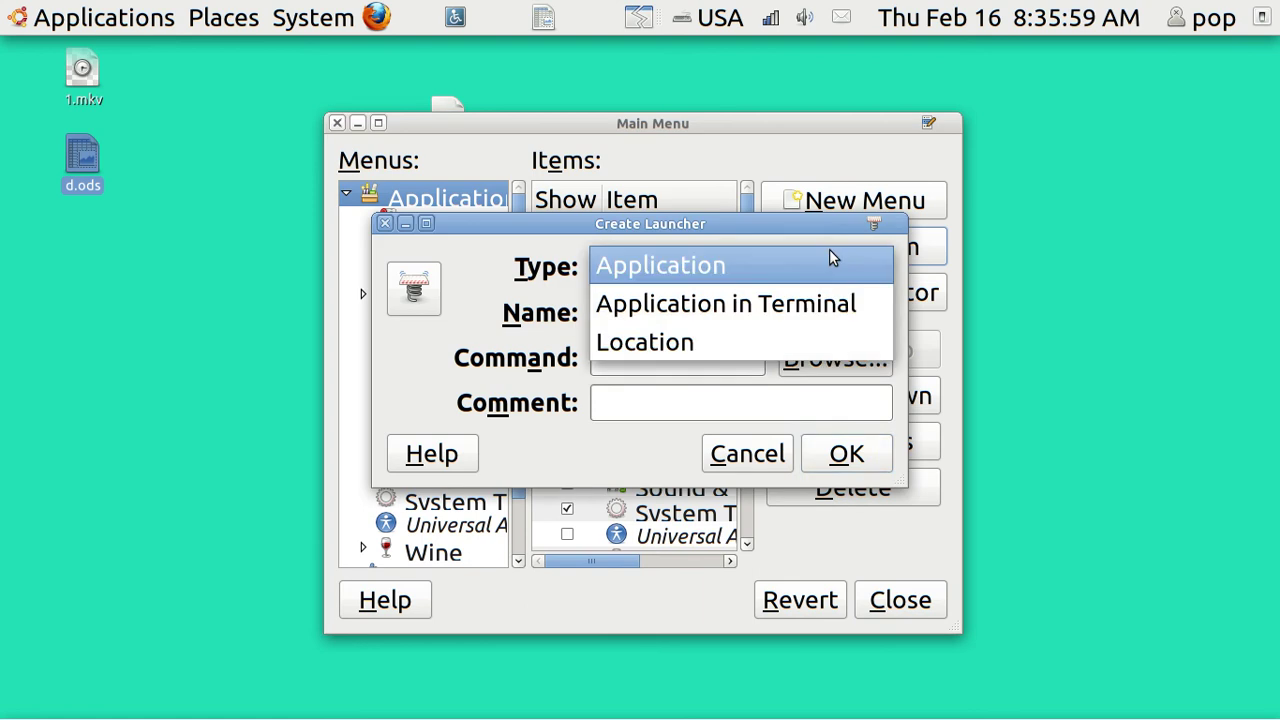
{"action": "left_click", "coordinate": [832, 259]}
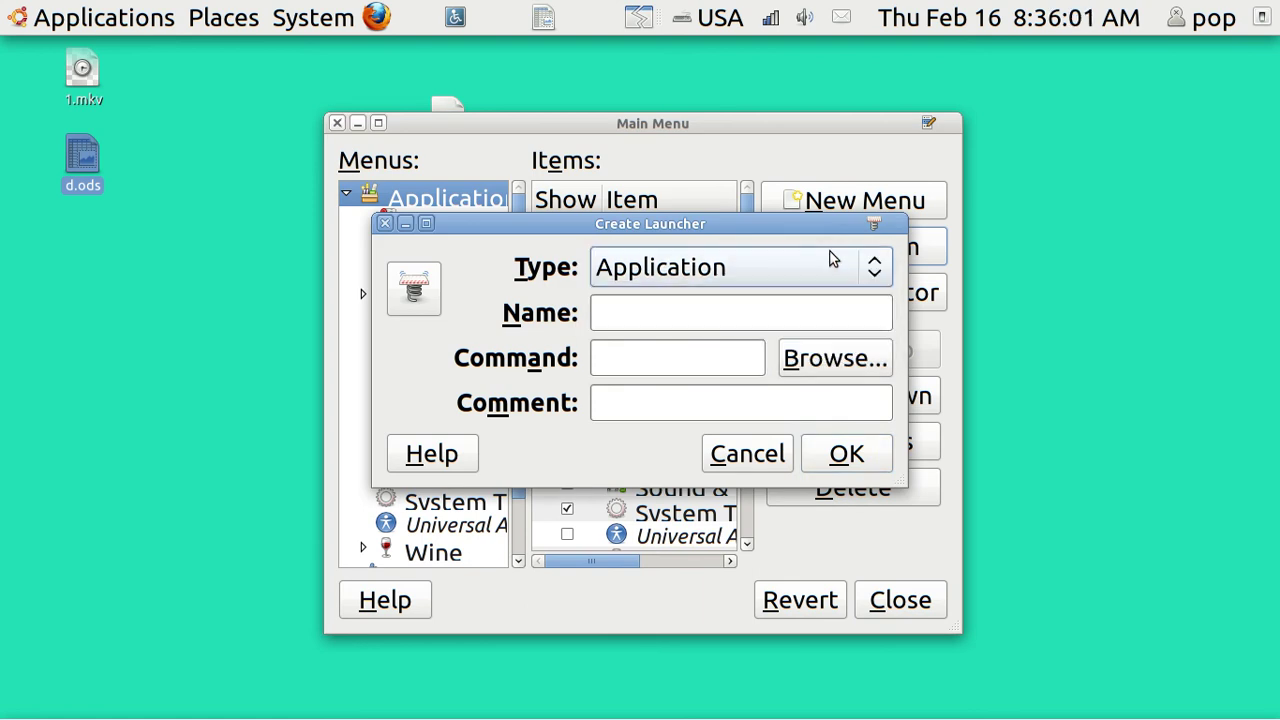
{"action": "left_click", "coordinate": [640, 316]}
Step: Name the launcher d and pick Desktop/d.ods as its command
{"action": "type", "text": "d"}
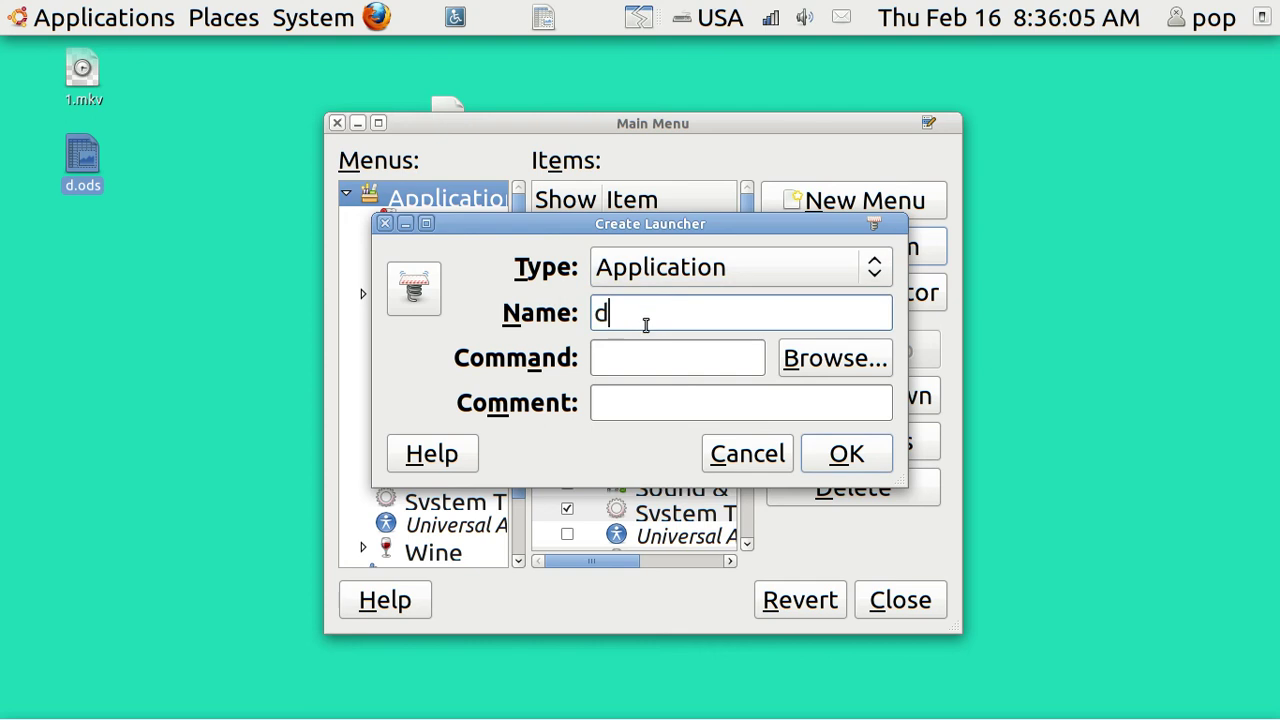
{"action": "left_click", "coordinate": [827, 364]}
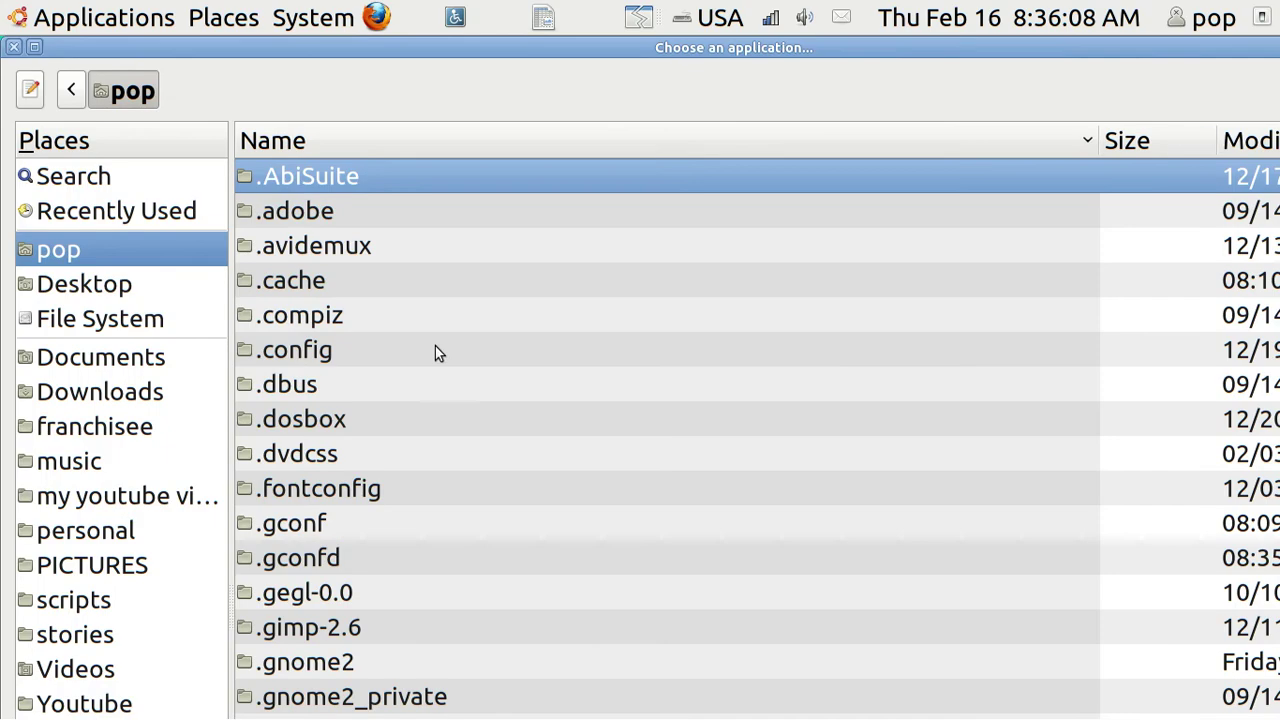
{"action": "left_click", "coordinate": [115, 288]}
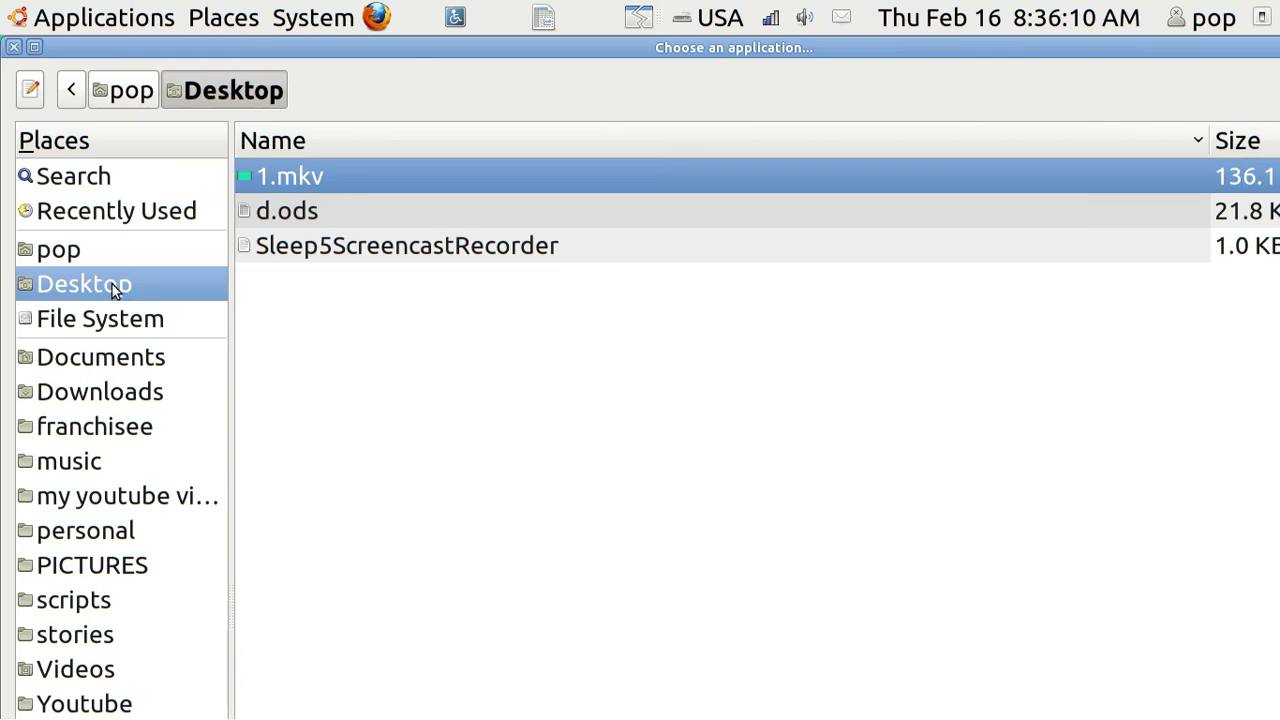
{"action": "left_click", "coordinate": [282, 216]}
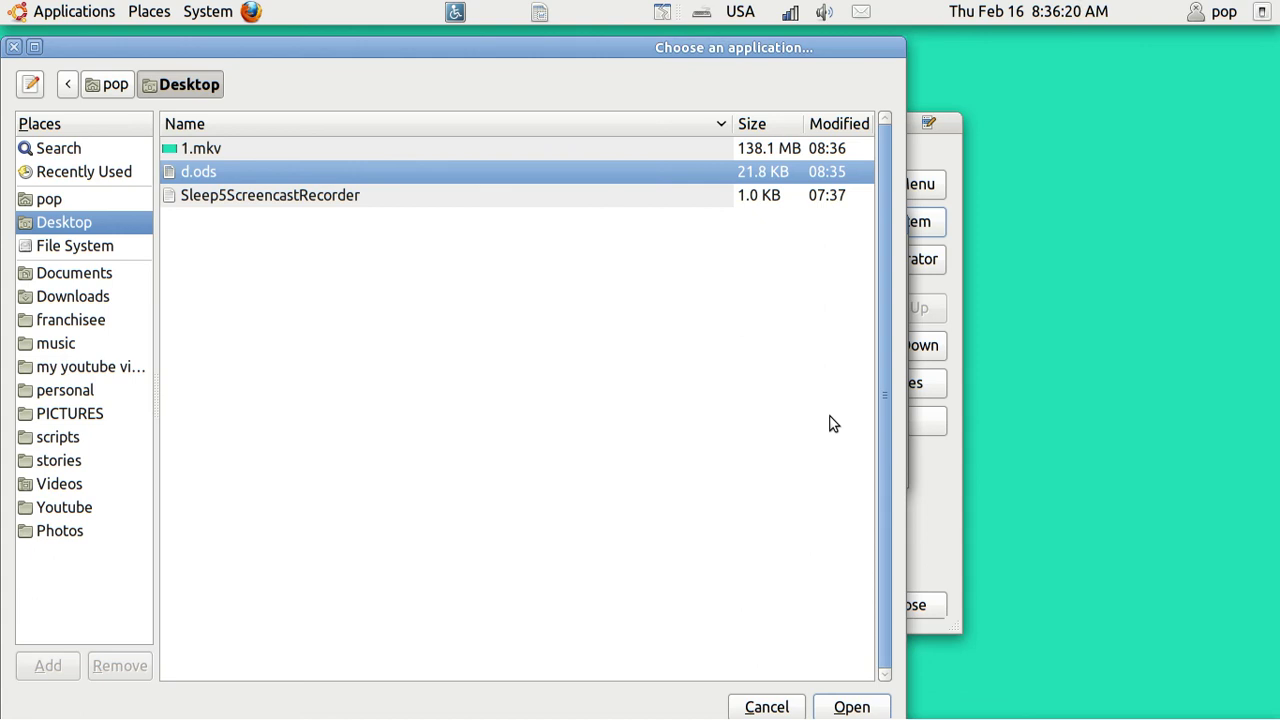
{"action": "left_click", "coordinate": [851, 708]}
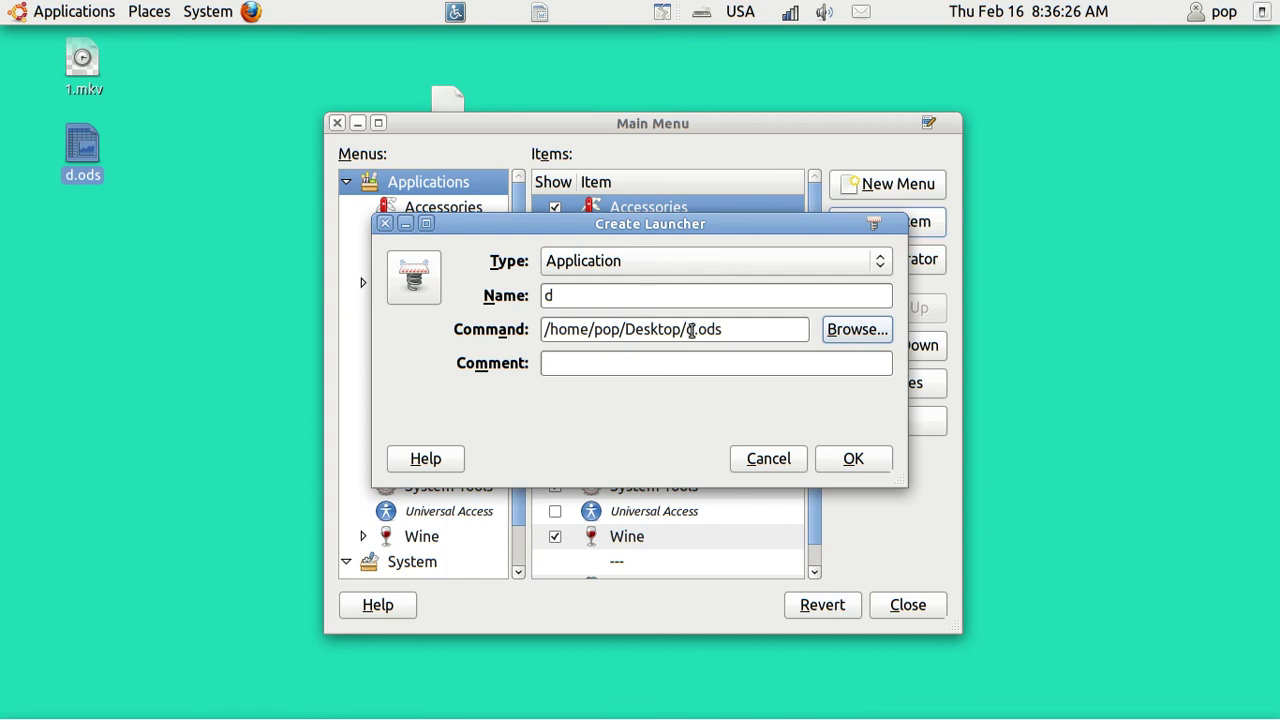
Step: Prefix the command path with 'libreoffice' and save the launcher named d
{"action": "left_click", "coordinate": [690, 329]}
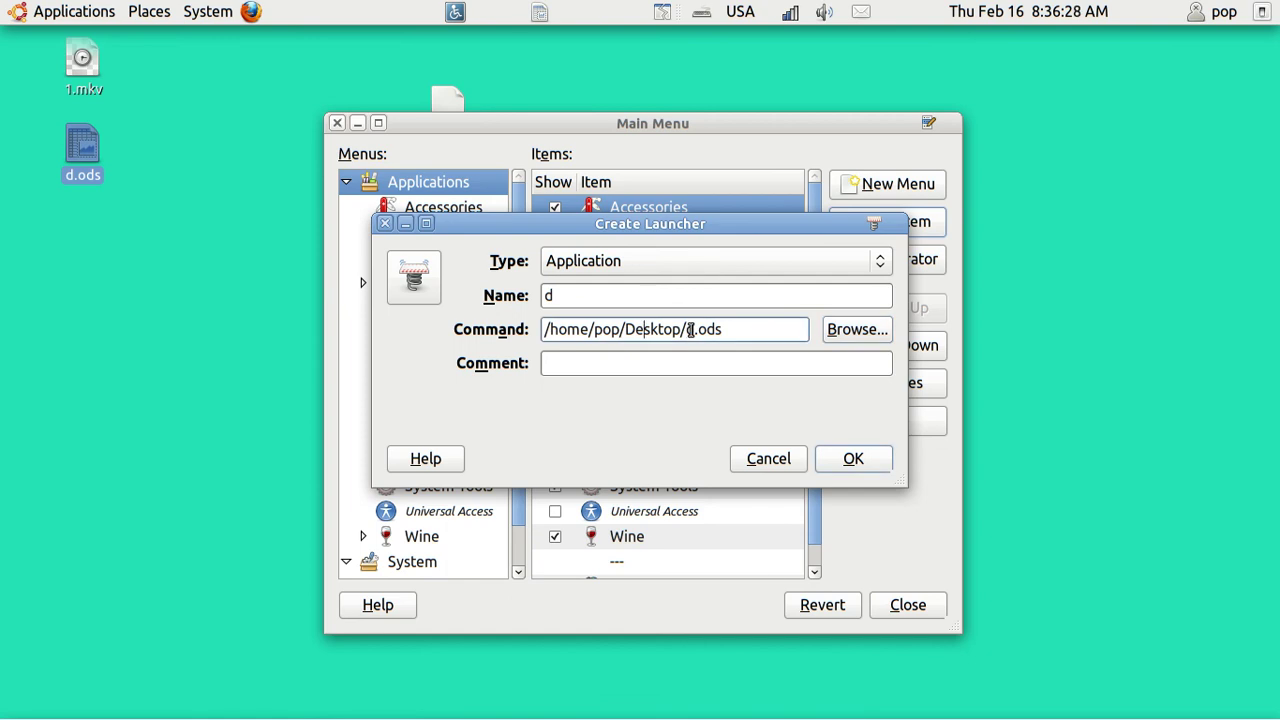
{"action": "type", "text": "libreoffice"}
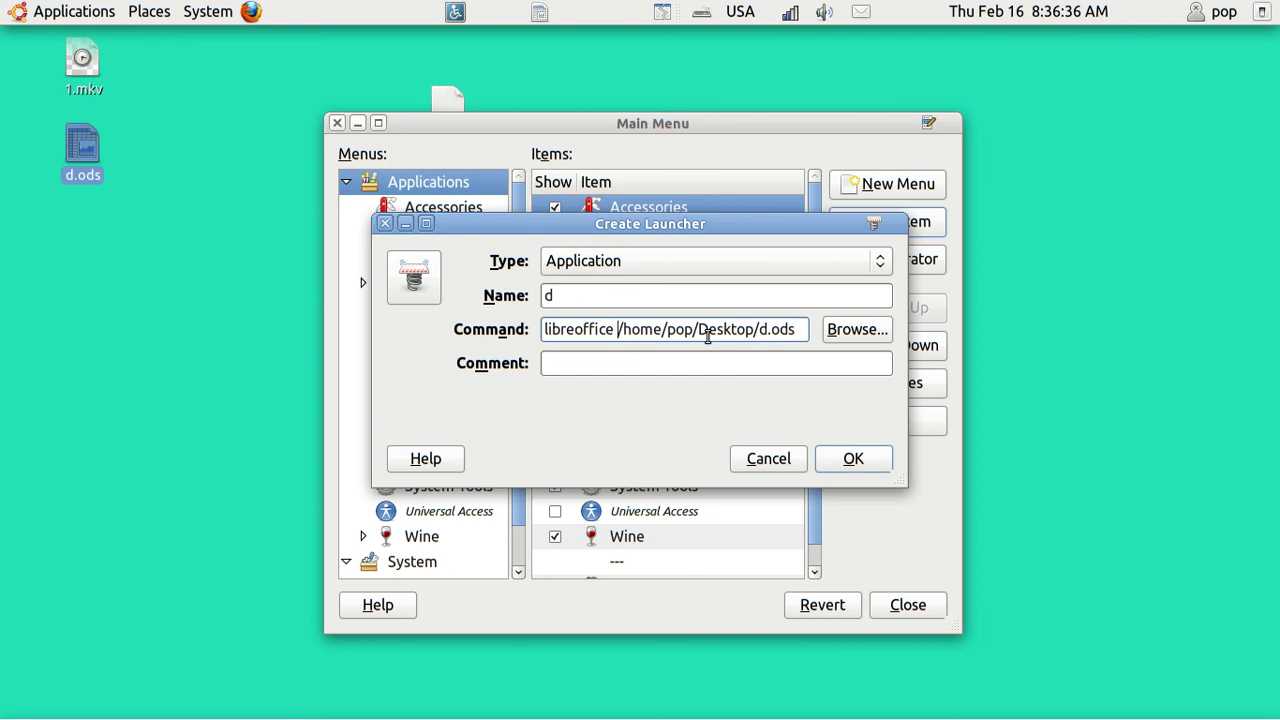
{"action": "left_click", "coordinate": [843, 462]}
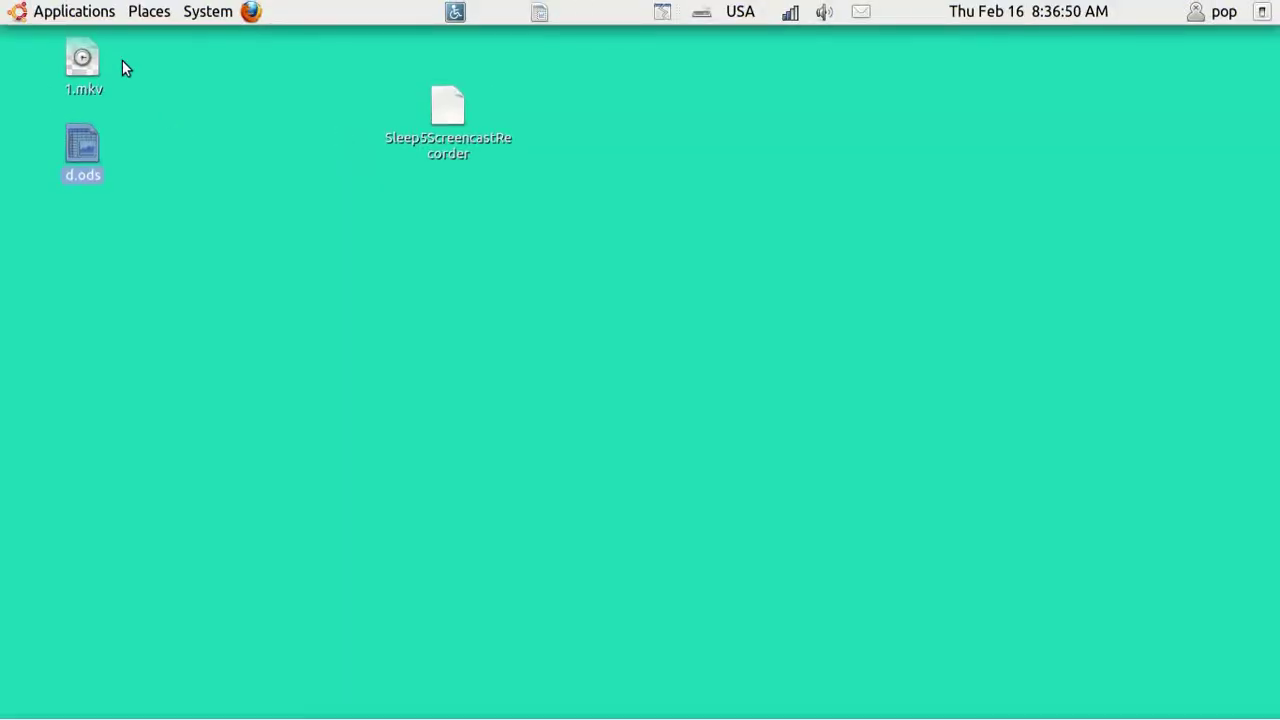
{"action": "left_click", "coordinate": [84, 18]}
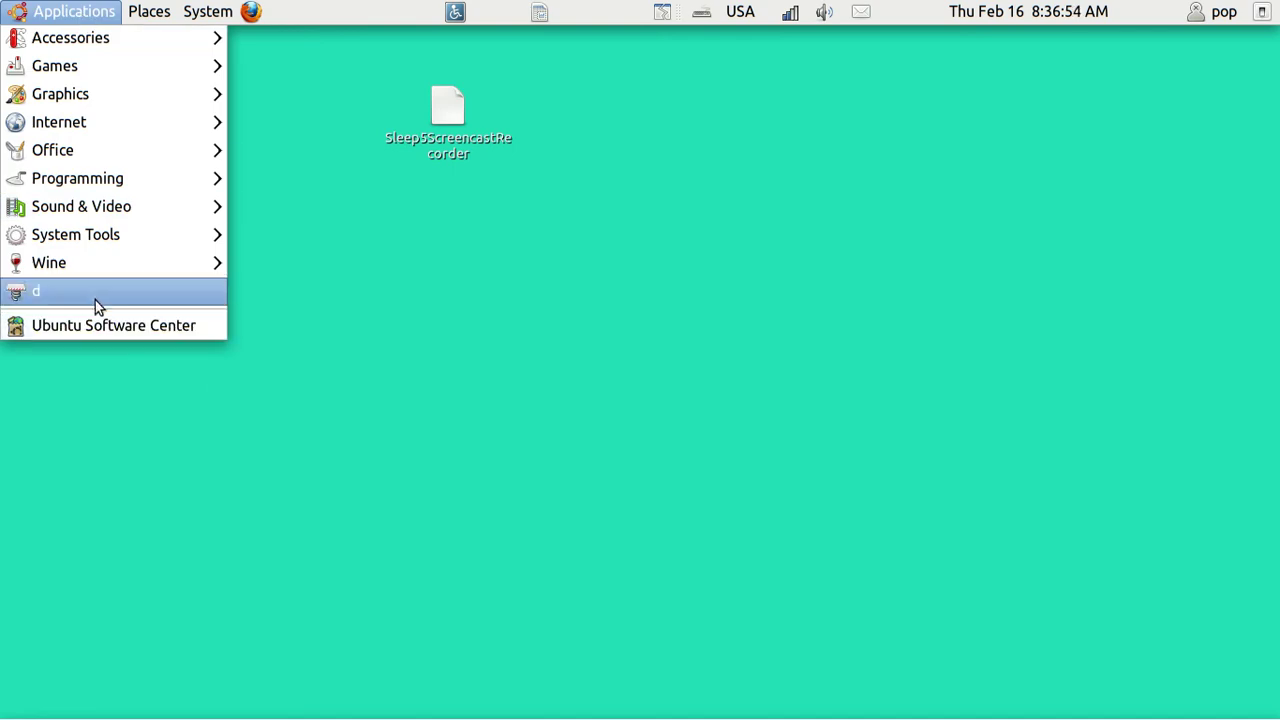
{"action": "left_click", "coordinate": [97, 300]}
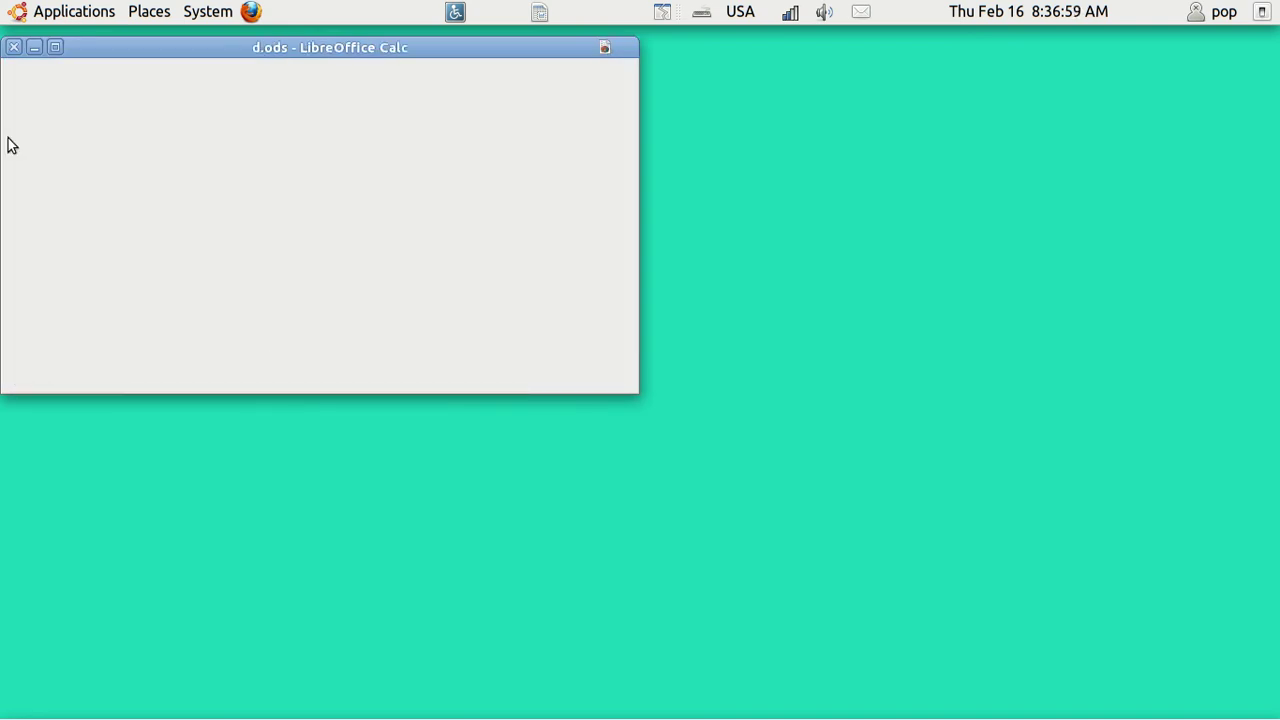
{"action": "left_click", "coordinate": [13, 48]}
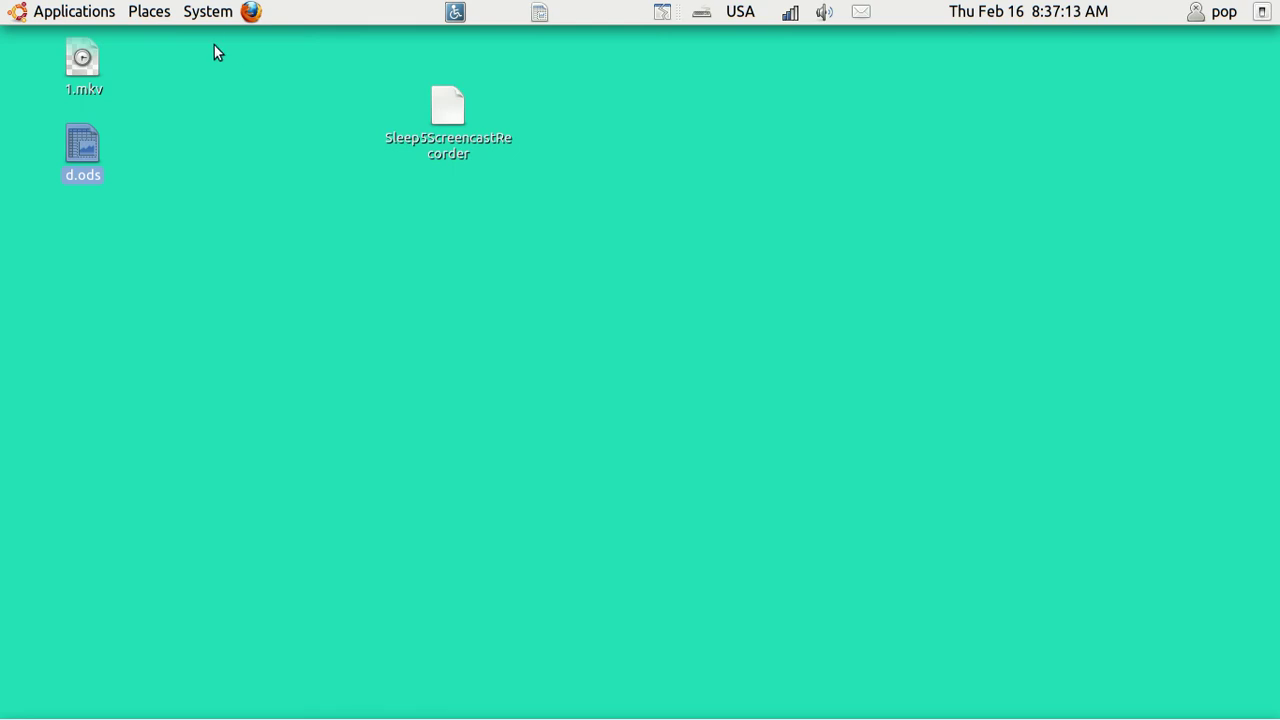
Step: Open Keyboard Shortcuts and view the command of the custom 'keyboard shortcuts' entry without changing it
{"action": "left_click", "coordinate": [204, 13]}
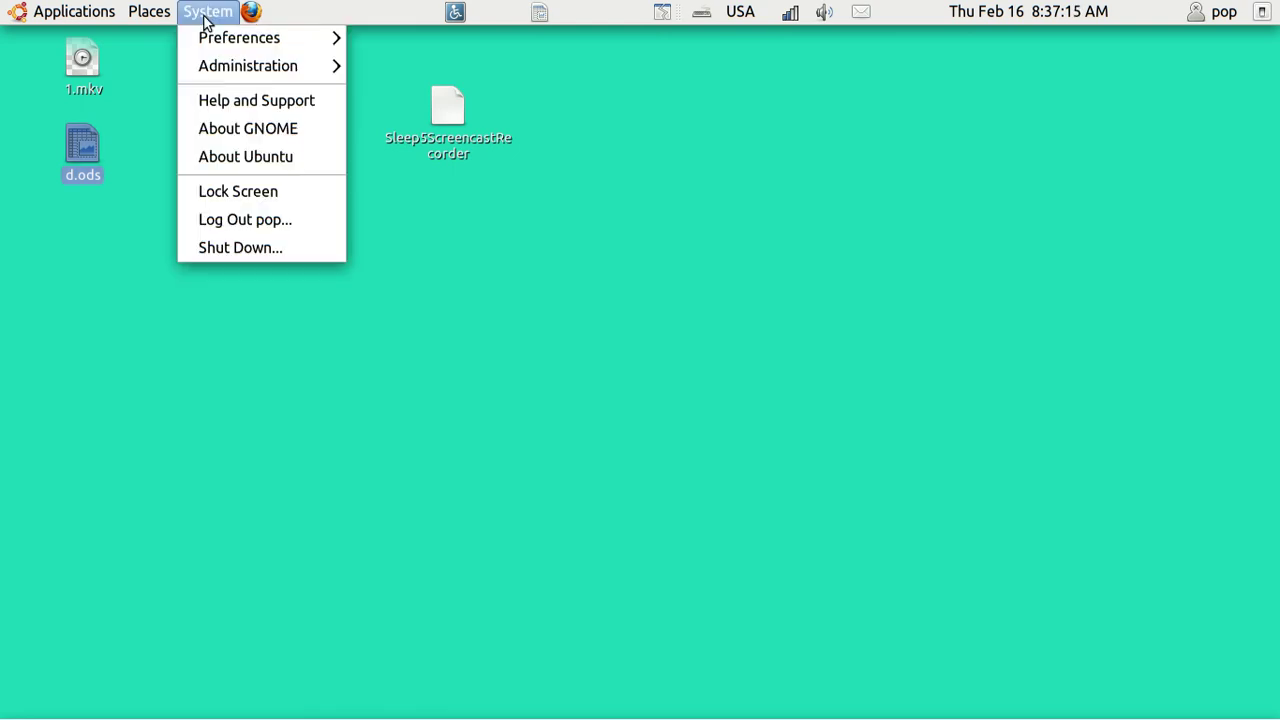
{"action": "mouse_move", "coordinate": [223, 38]}
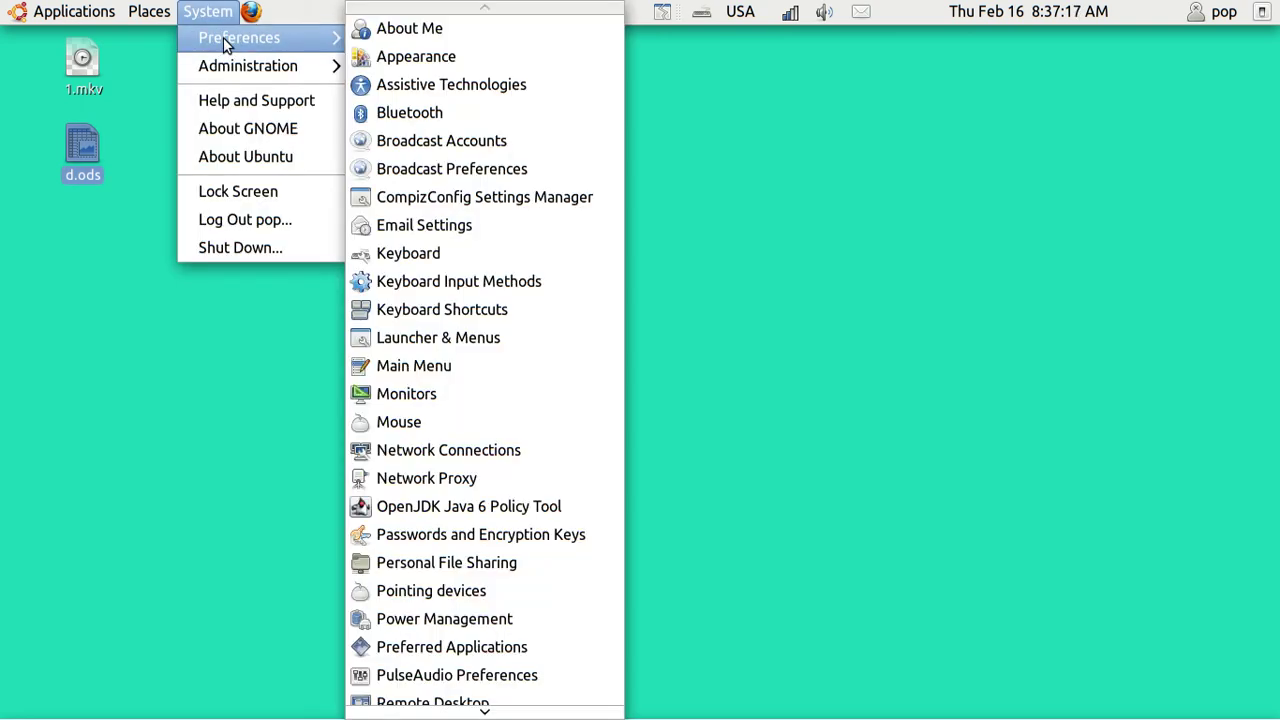
{"action": "left_click", "coordinate": [535, 314]}
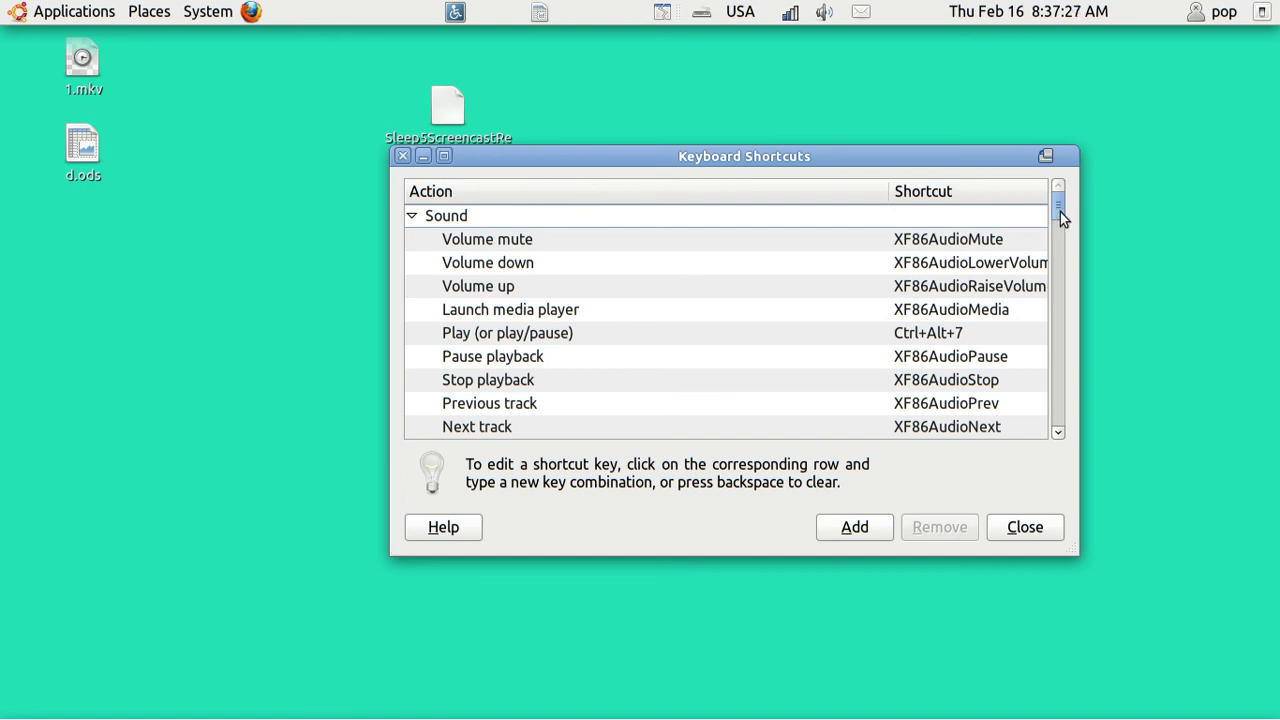
{"action": "left_click_drag", "start_coordinate": [1060, 212], "coordinate": [1052, 421]}
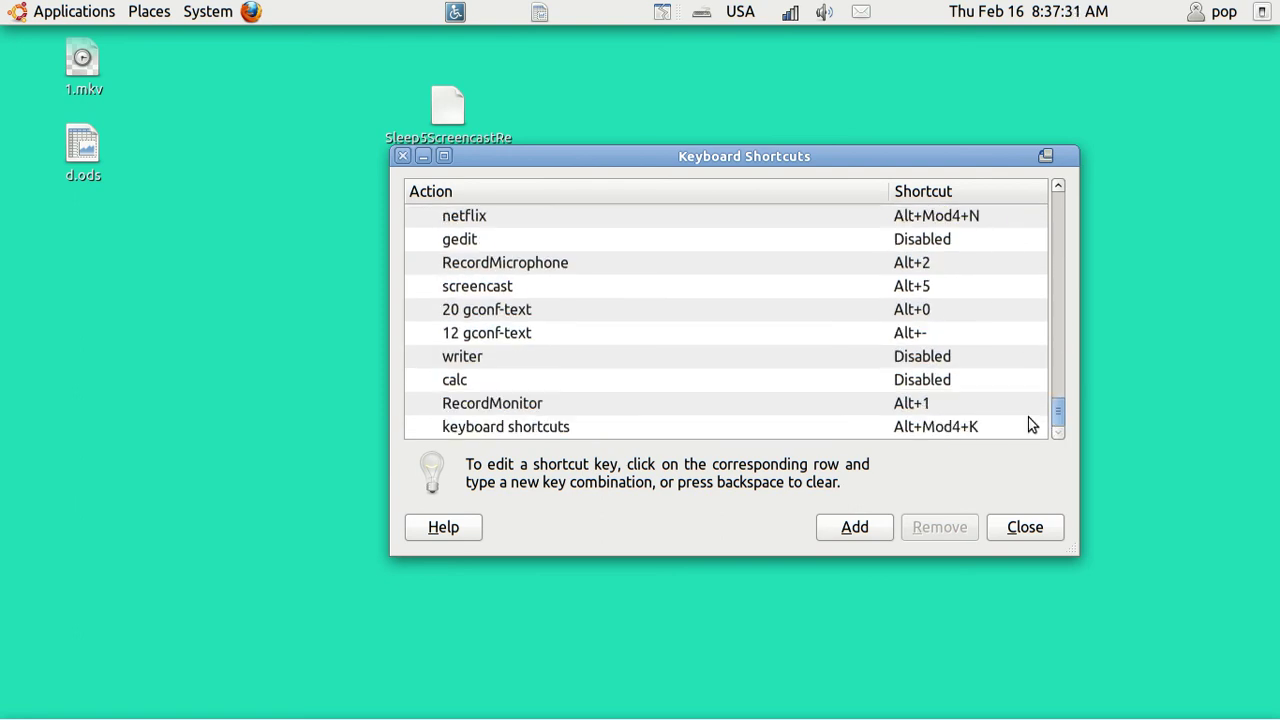
{"action": "double_click", "coordinate": [718, 428]}
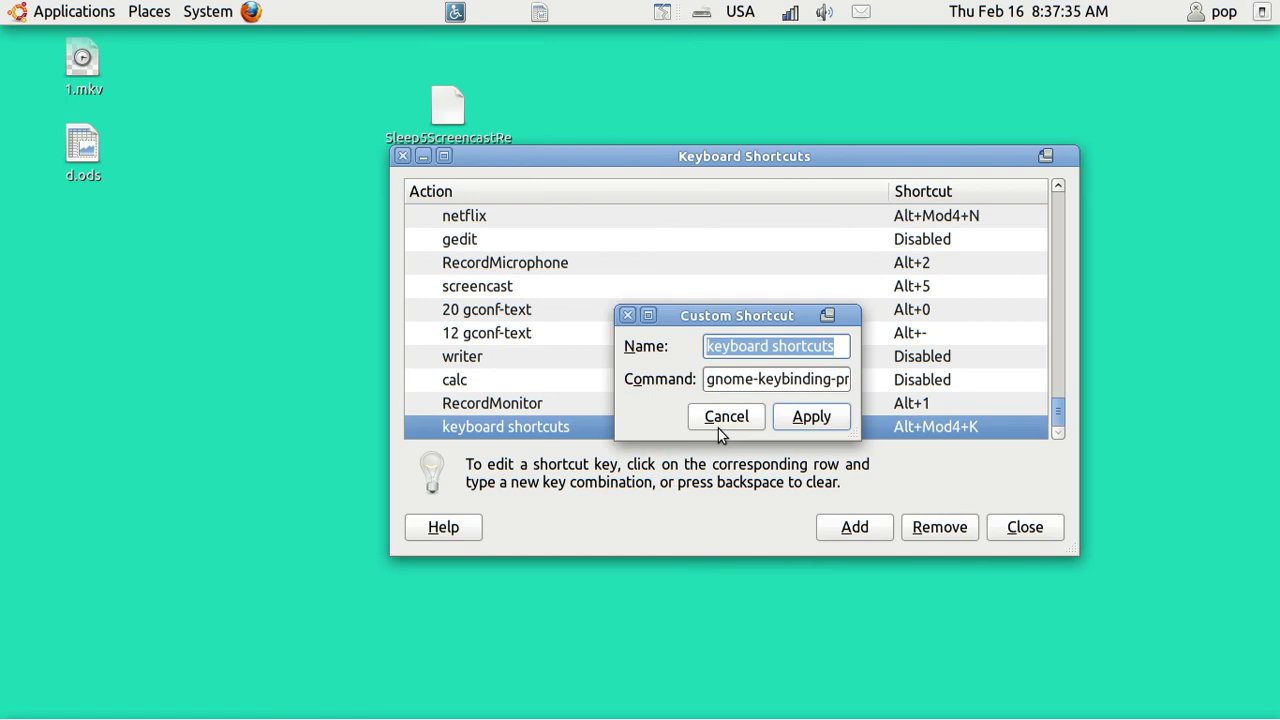
{"action": "left_click", "coordinate": [648, 316]}
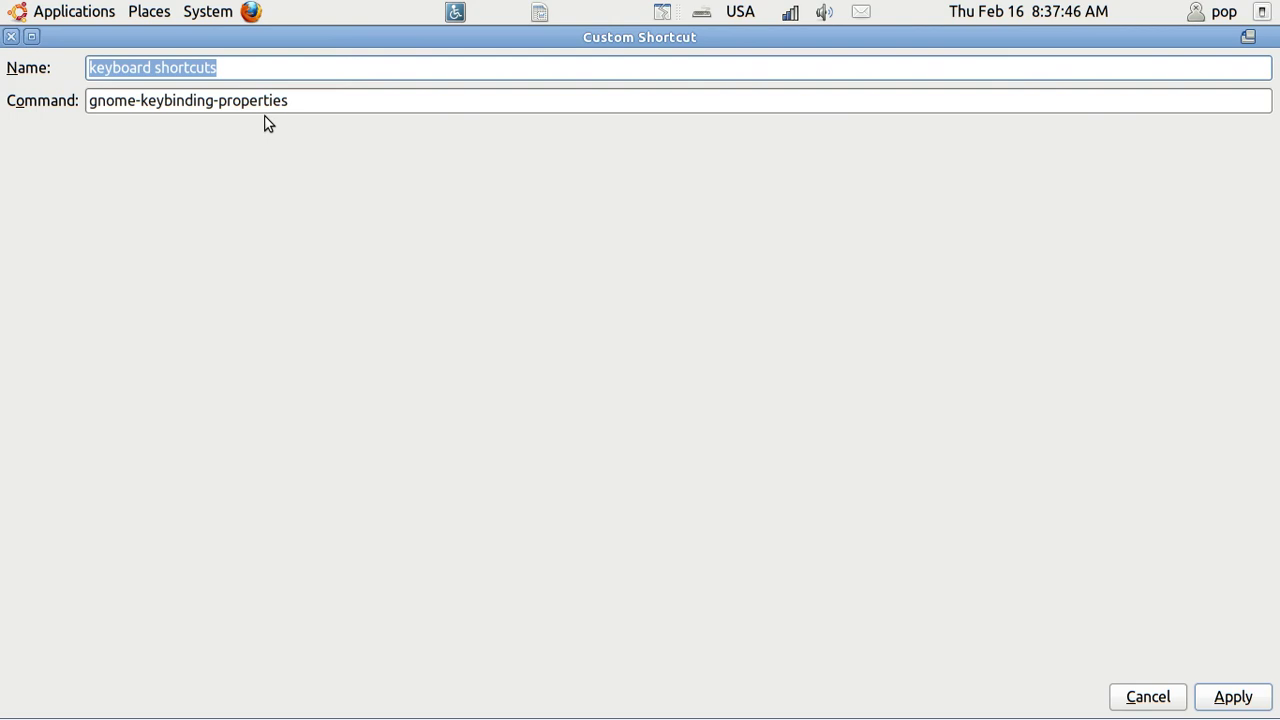
{"action": "left_click", "coordinate": [13, 38]}
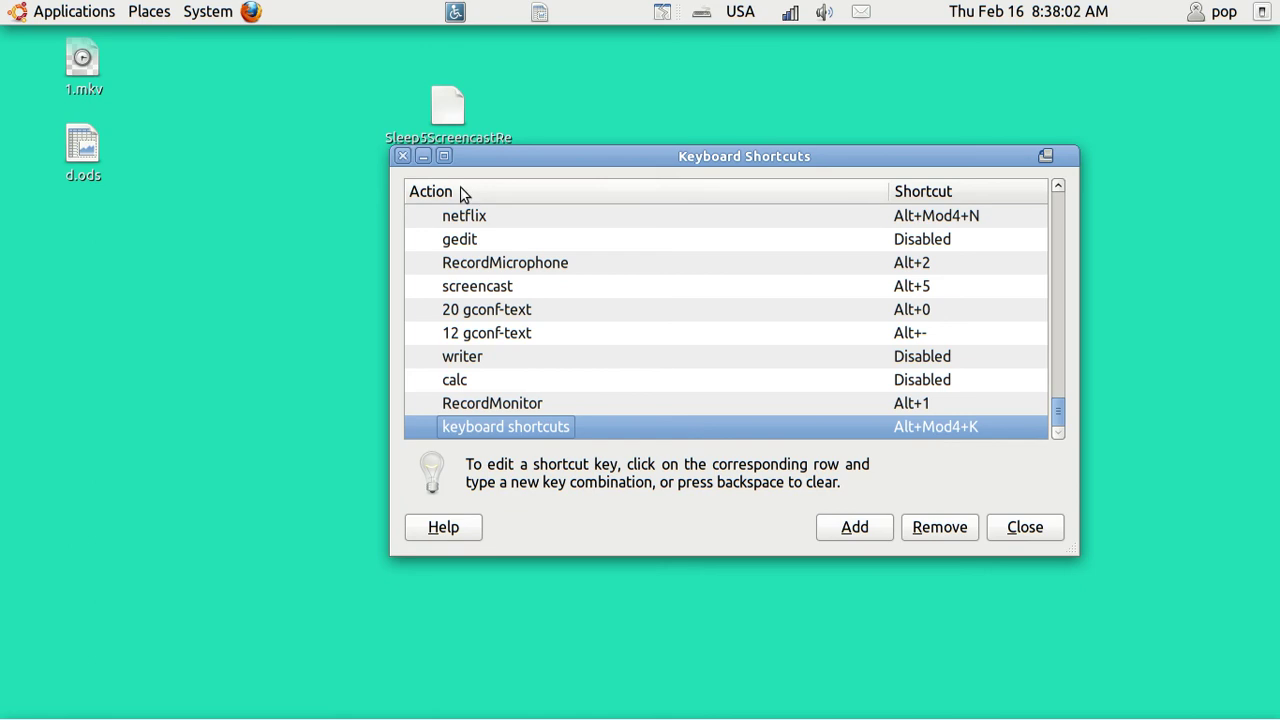
Step: Create a custom shortcut named d with the command libreoffice /home/pop/Desktop/d.ods
{"action": "left_click", "coordinate": [401, 157]}
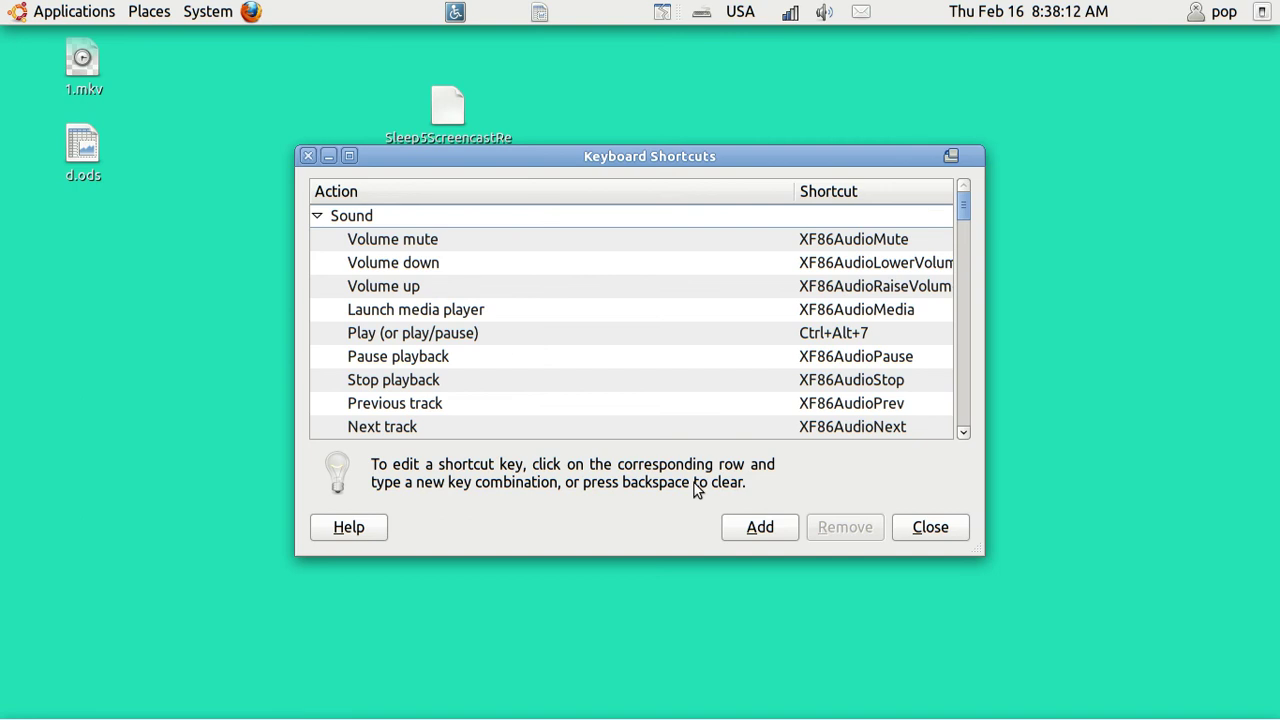
{"action": "left_click", "coordinate": [761, 533]}
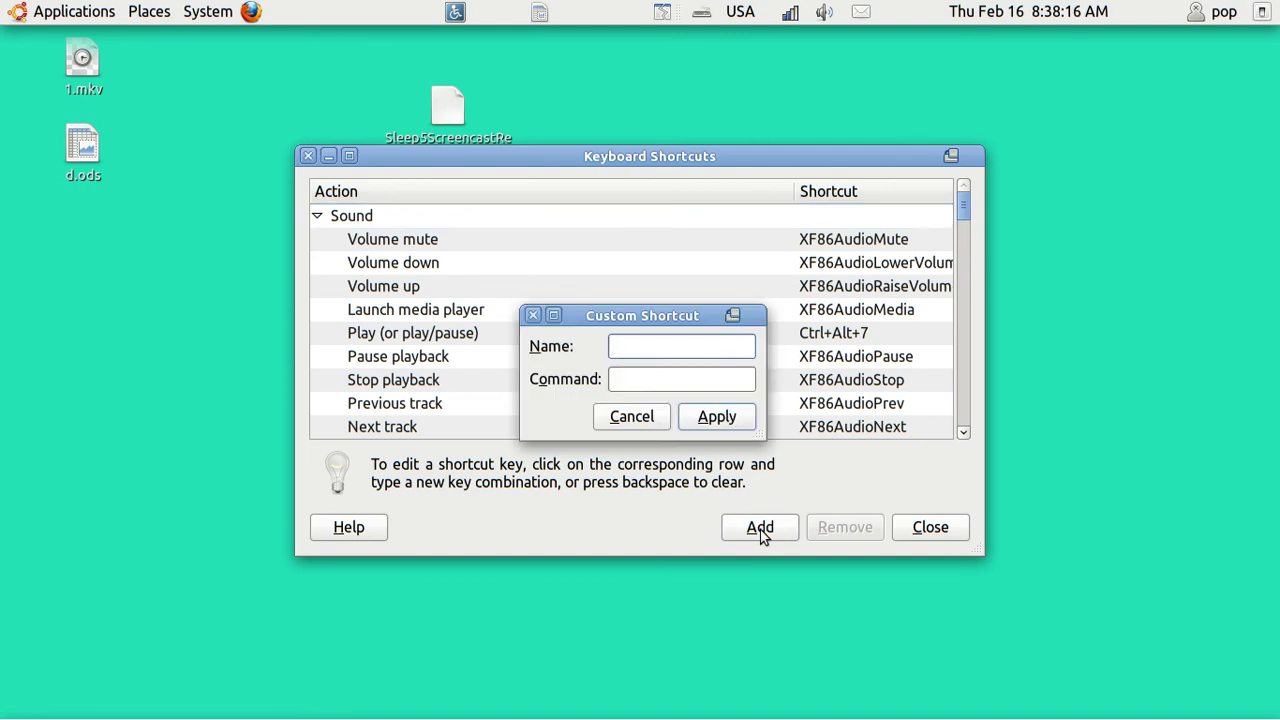
{"action": "type", "text": "d"}
{"action": "left_click", "coordinate": [652, 381]}
{"action": "type", "text": "libreoffice /home/po"}
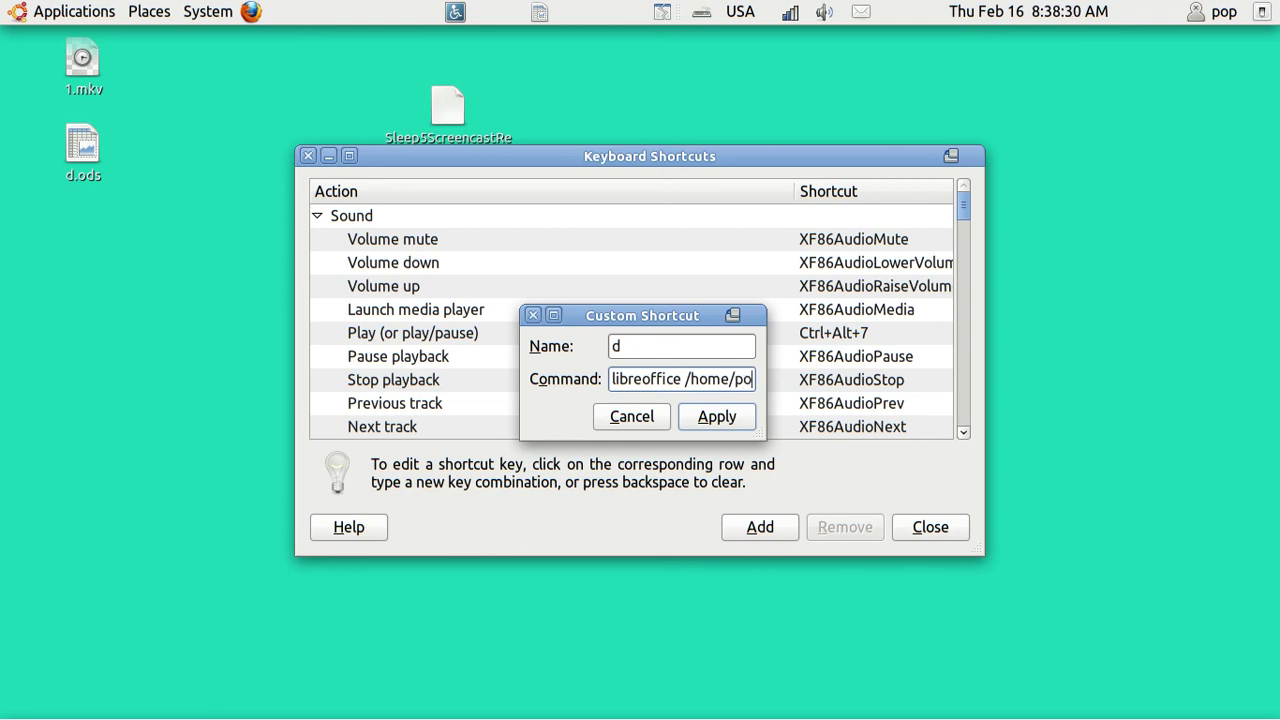
{"action": "type", "text": "p"}
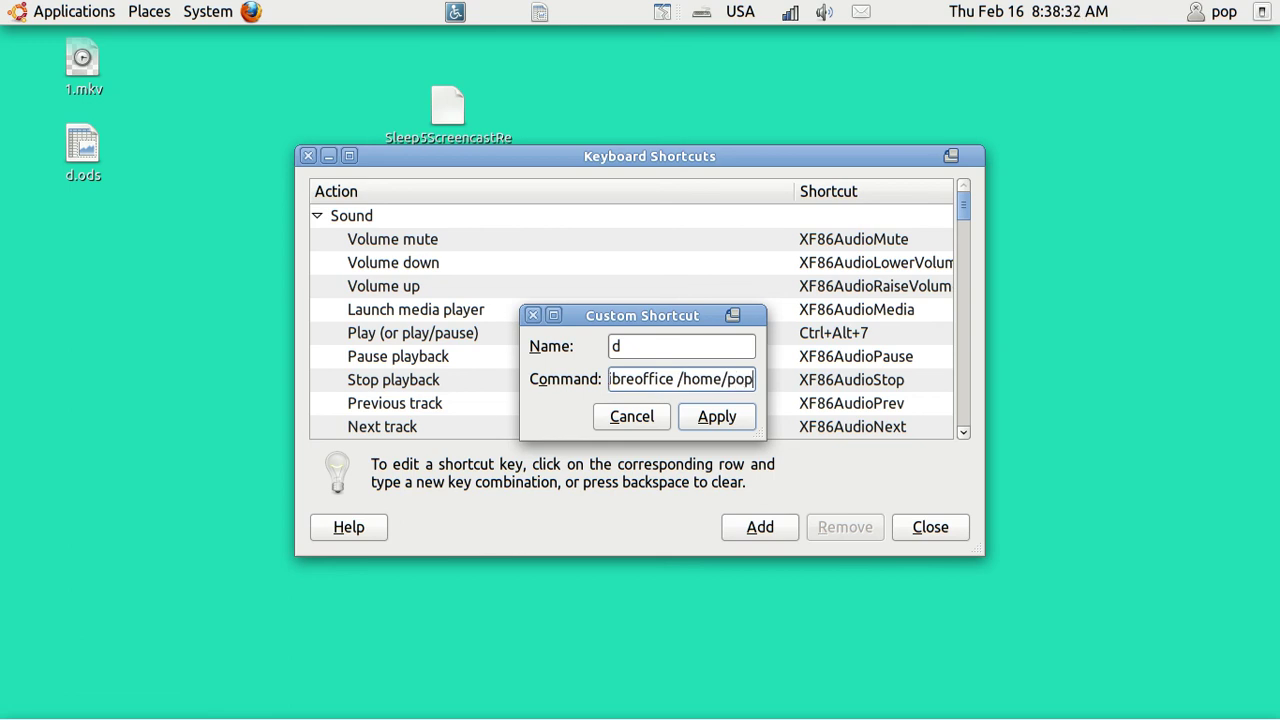
{"action": "type", "text": "/Des"}
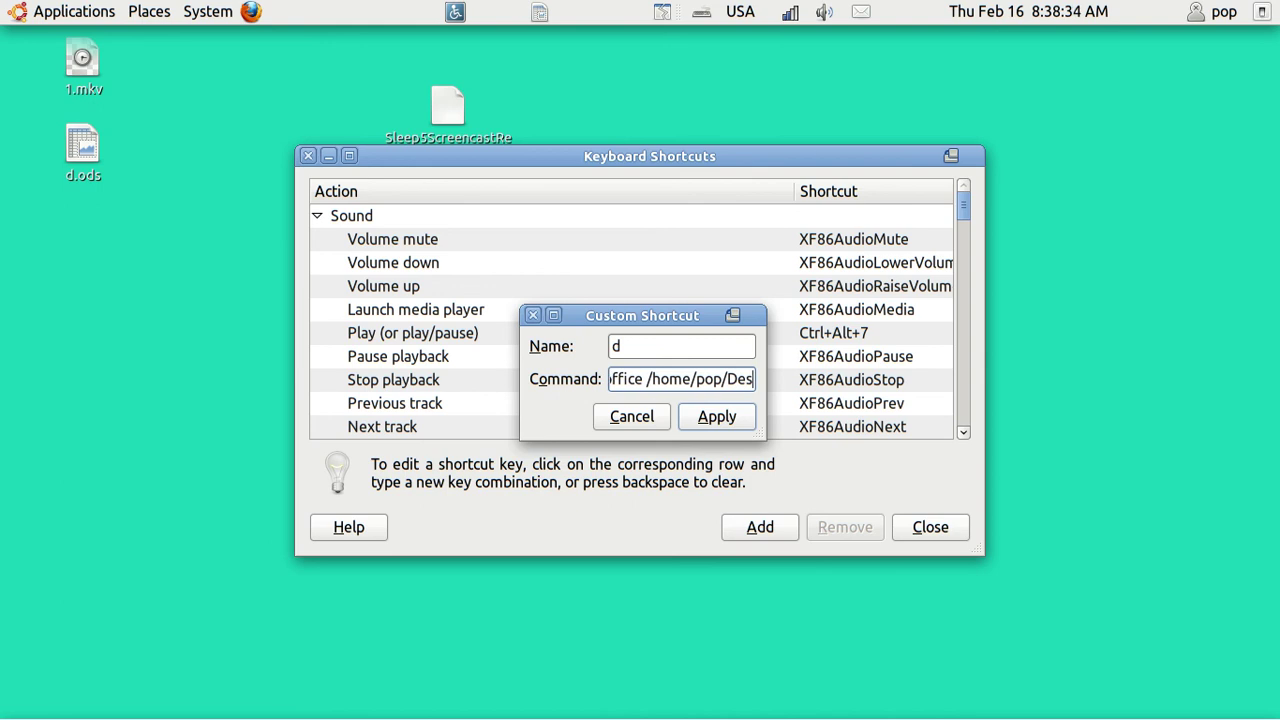
{"action": "type", "text": "ktop"}
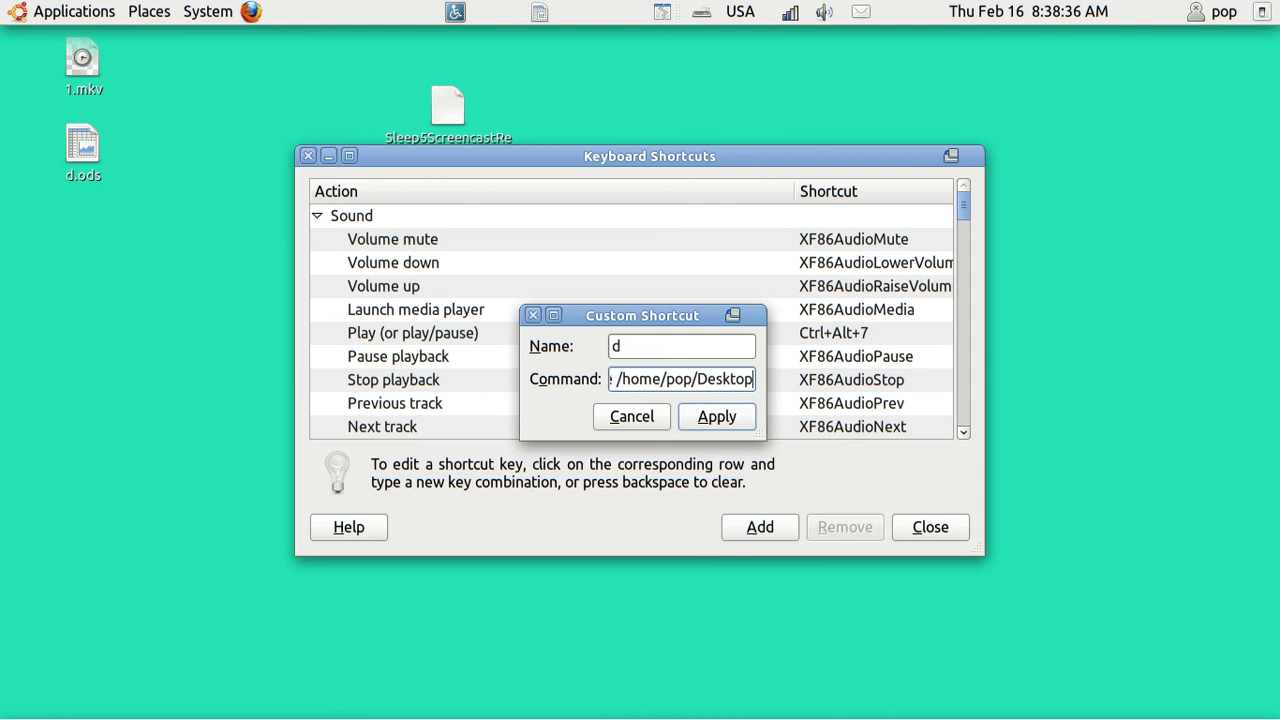
{"action": "type", "text": "/"}
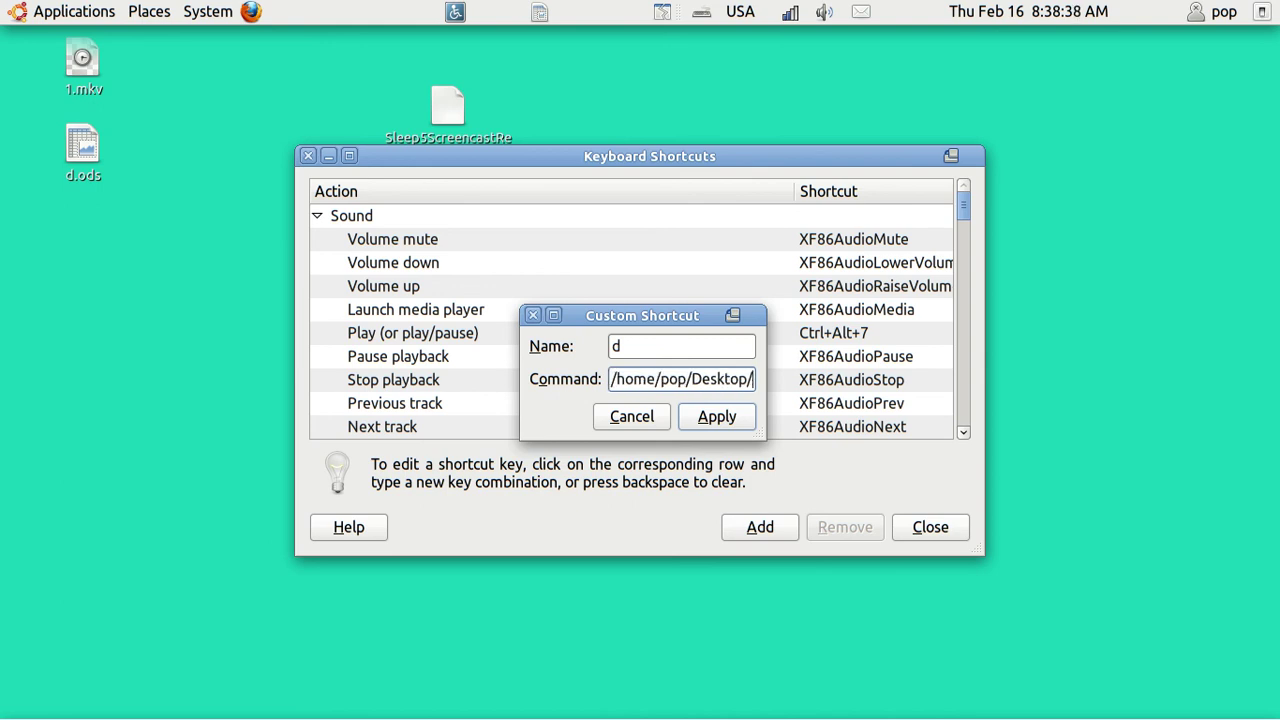
{"action": "type", "text": "d.ods"}
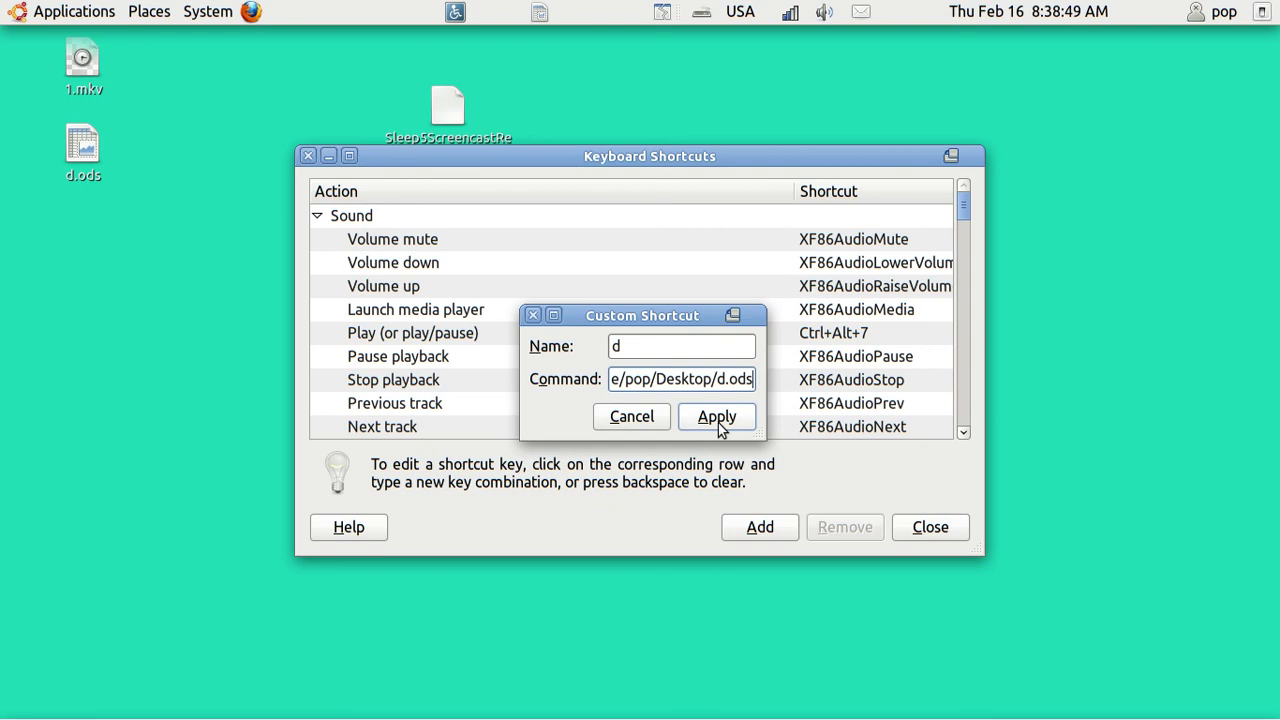
Step: Add the d shortcut, then try Alt+7 and Alt+6, cancelling both conflict prompts
{"action": "left_click", "coordinate": [718, 423]}
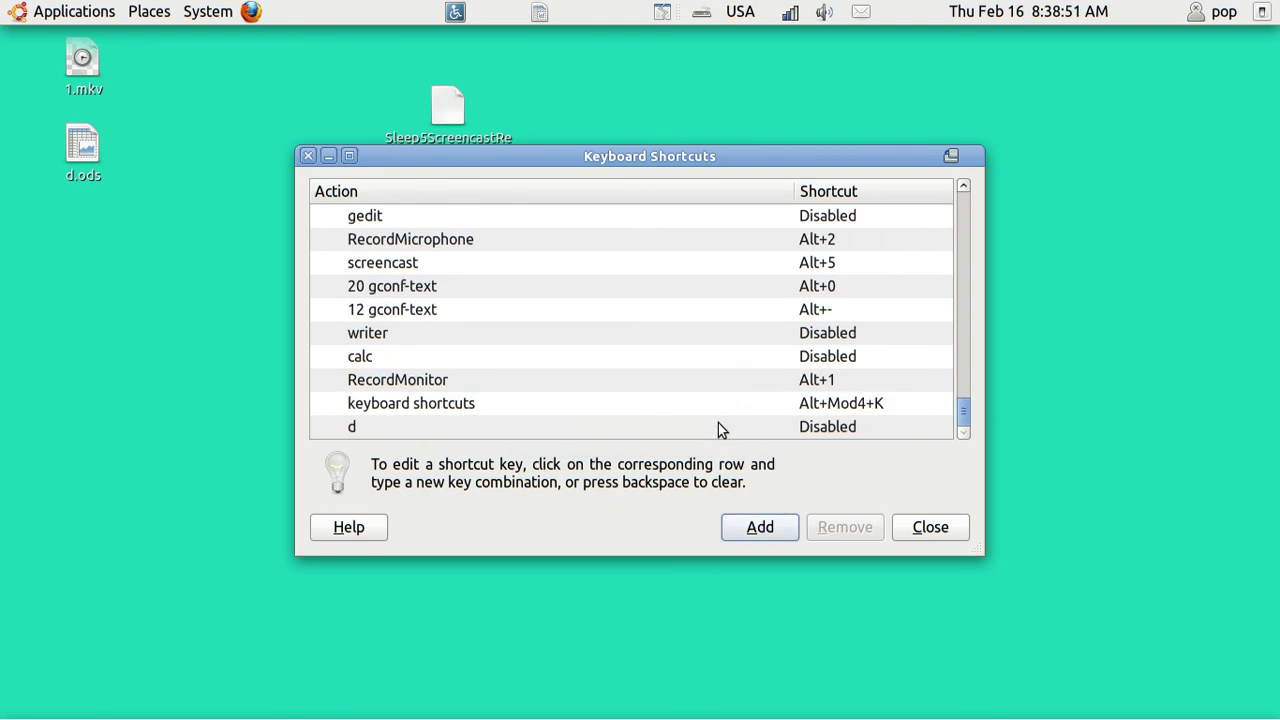
{"action": "left_click", "coordinate": [844, 429]}
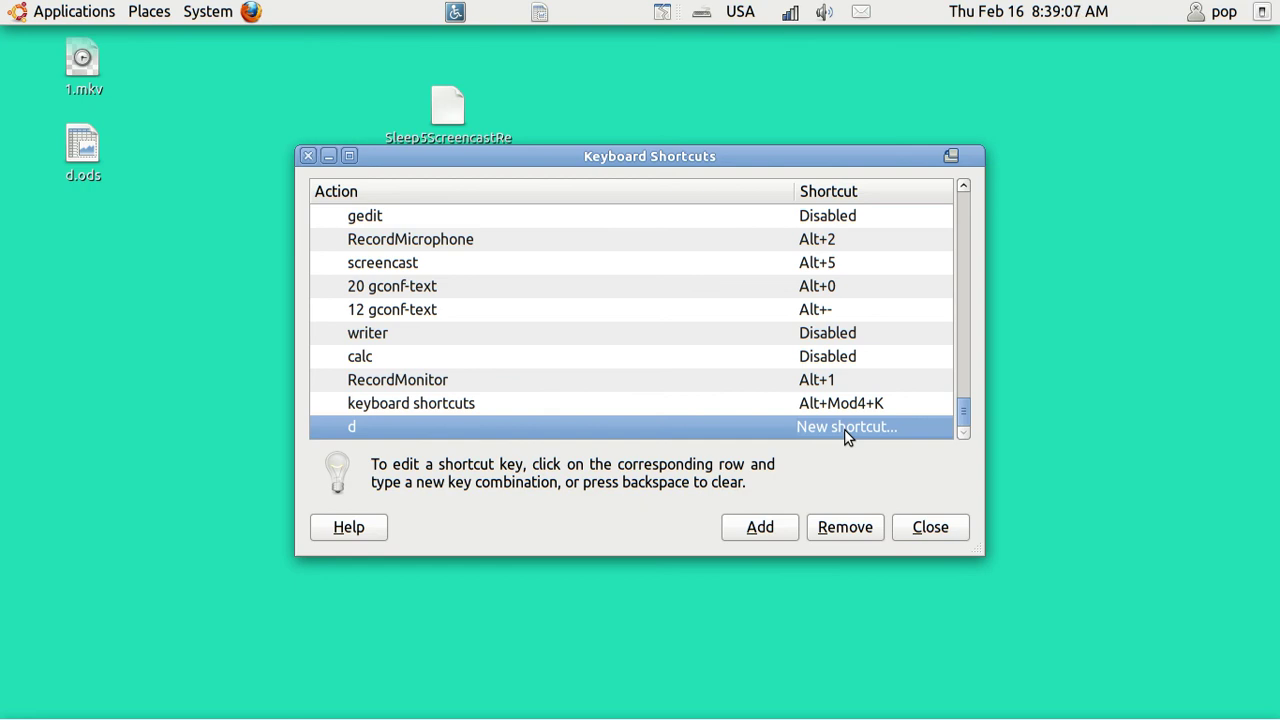
{"action": "key", "text": "alt+7"}
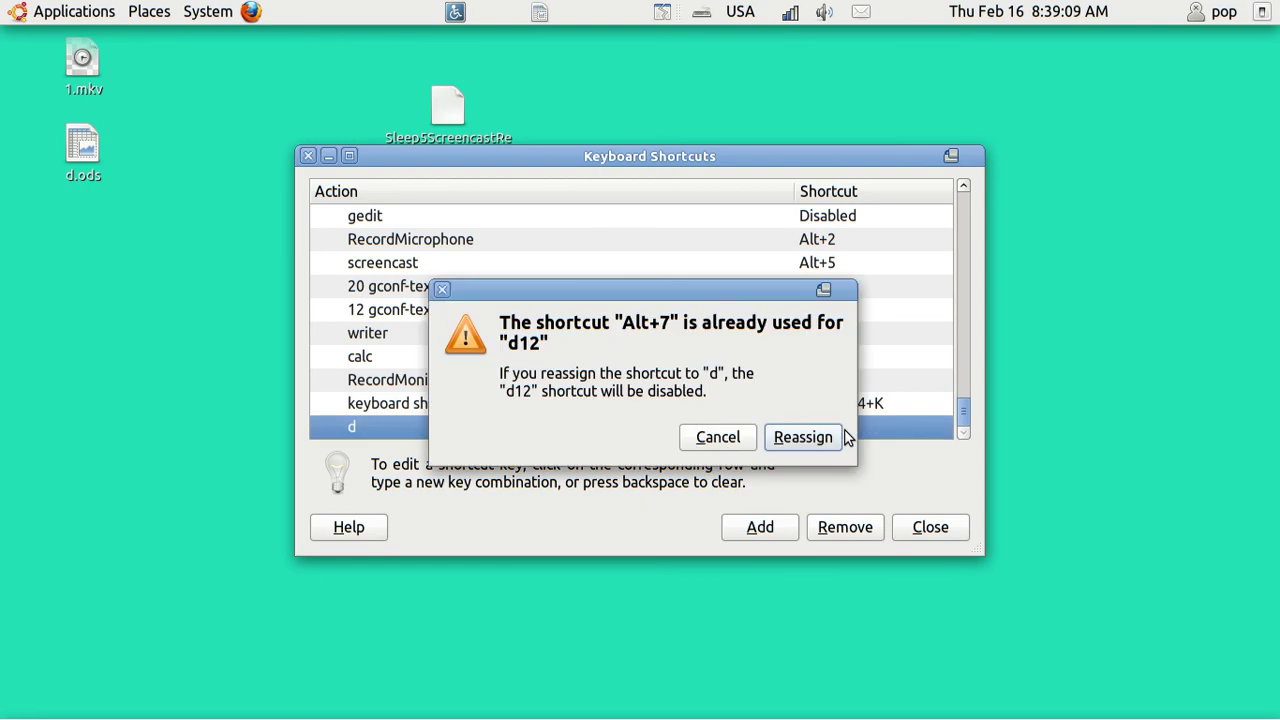
{"action": "left_click", "coordinate": [840, 435]}
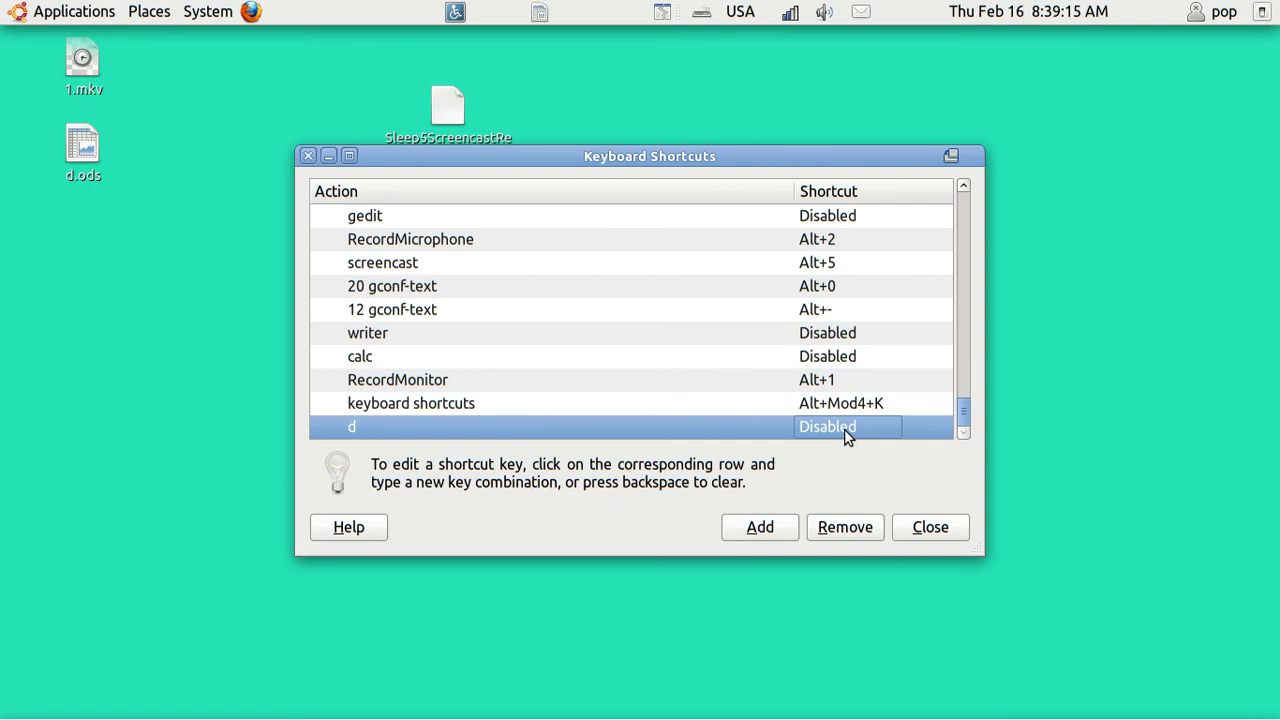
{"action": "left_click", "coordinate": [844, 429]}
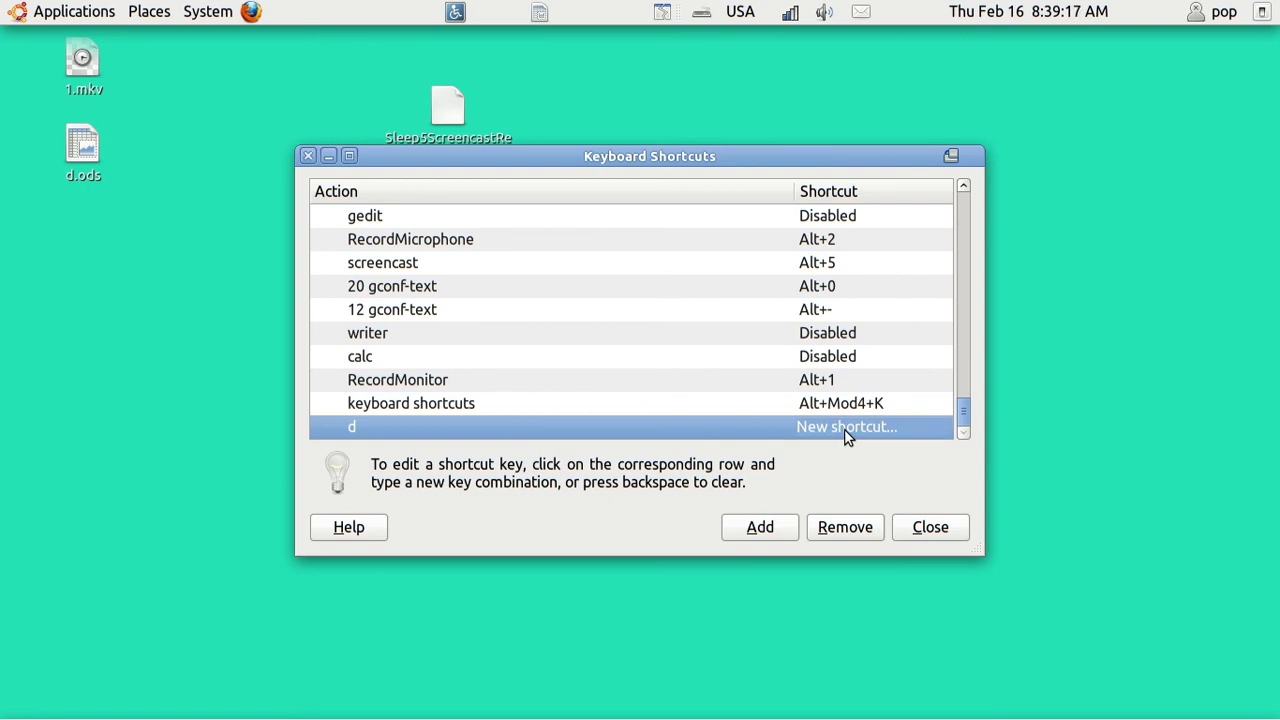
{"action": "key", "text": "alt+6"}
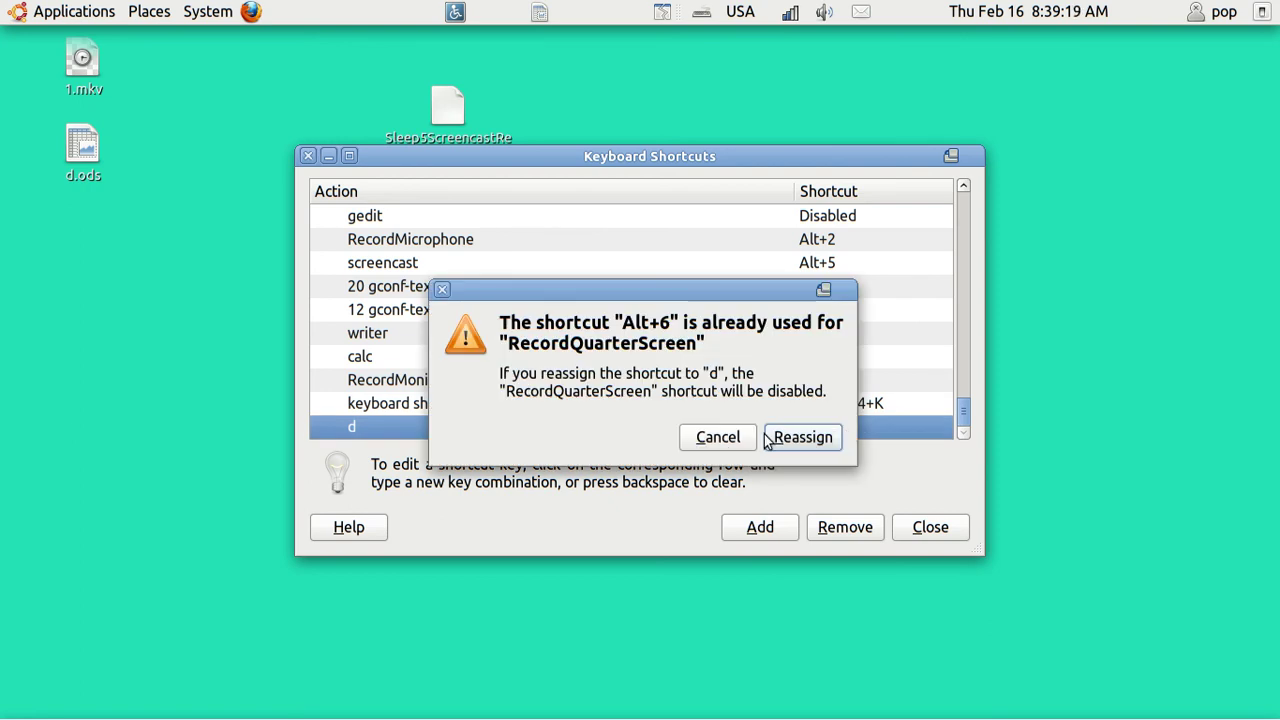
{"action": "left_click", "coordinate": [718, 437]}
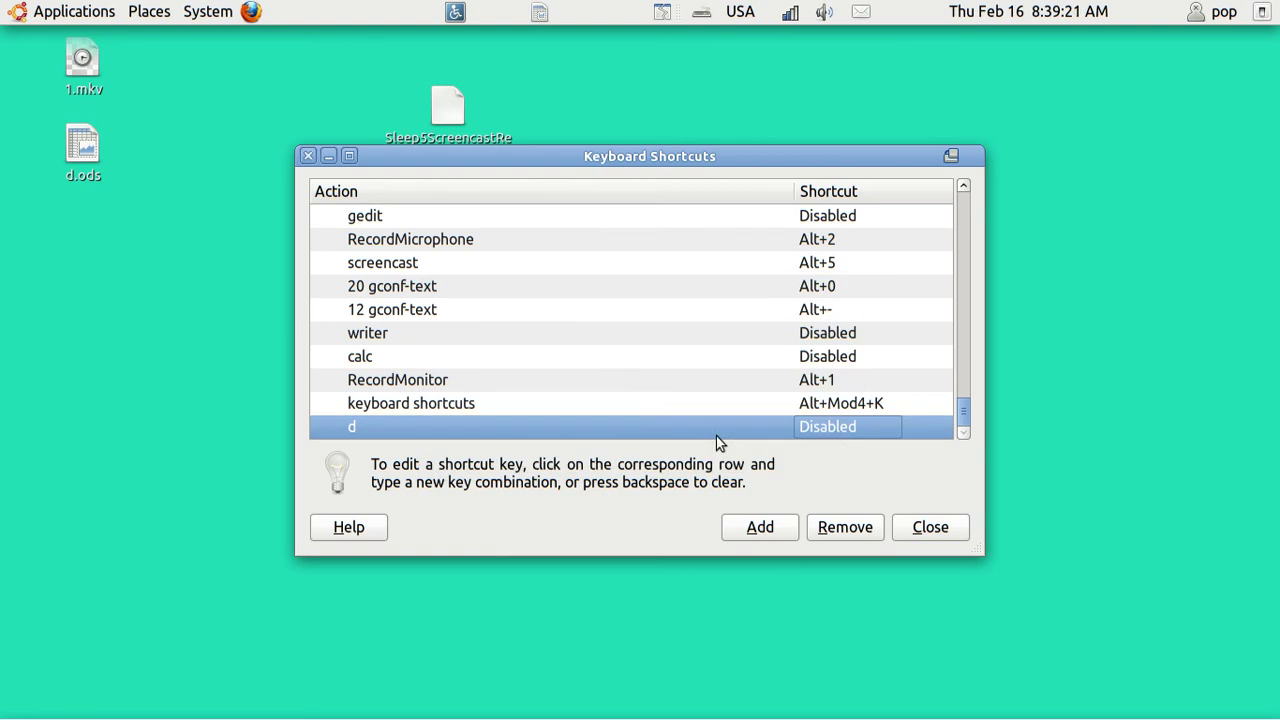
Step: Bind d to Ctrl+Alt+6 and close the Keyboard Shortcuts window
{"action": "left_click", "coordinate": [845, 432]}
{"action": "key", "text": "ctrl+alt+6"}
{"action": "left_click", "coordinate": [923, 526]}
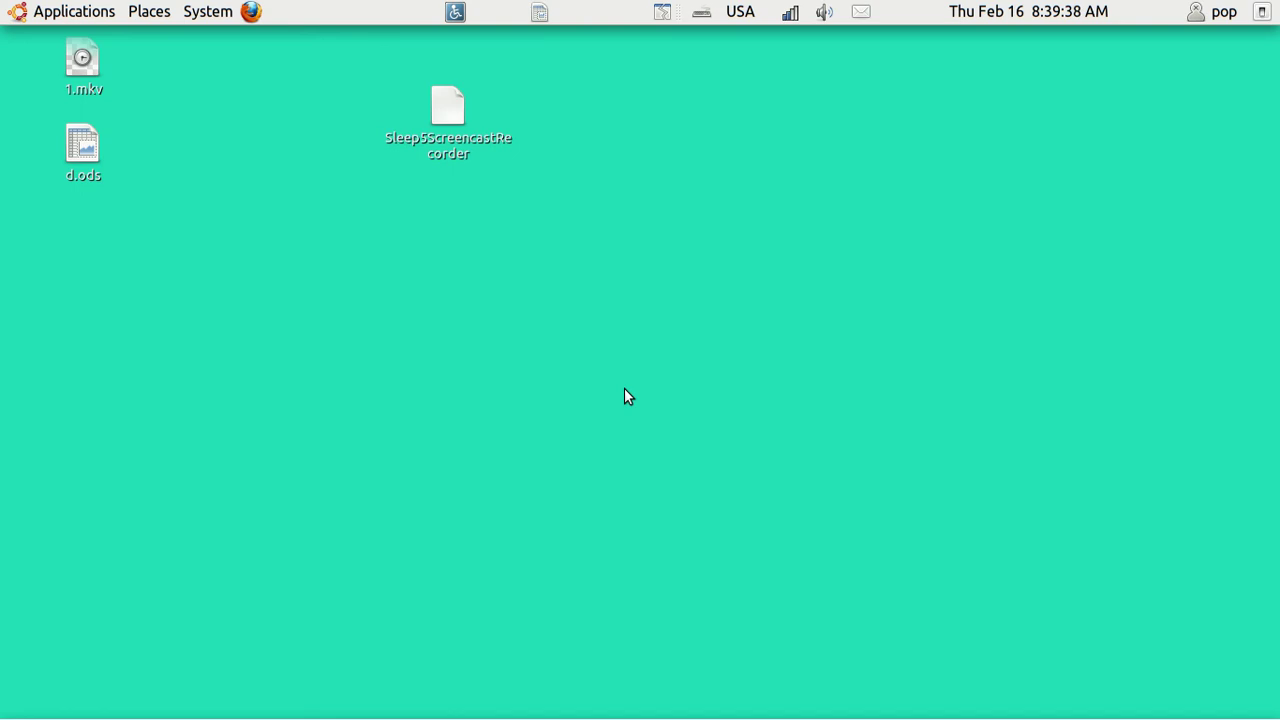
Step: Launch d.ods with its new shortcut and from Applications > d, closing it each time
{"action": "key", "text": "ctrl+alt+l"}
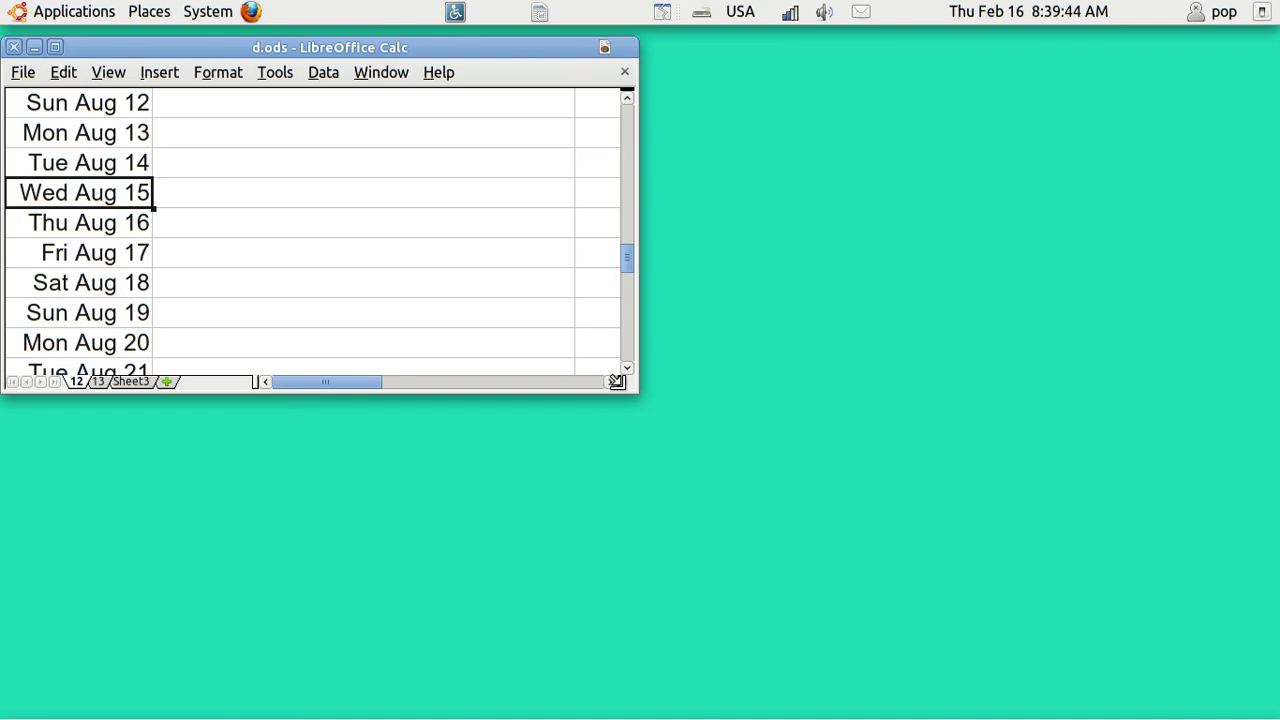
{"action": "left_click", "coordinate": [14, 49]}
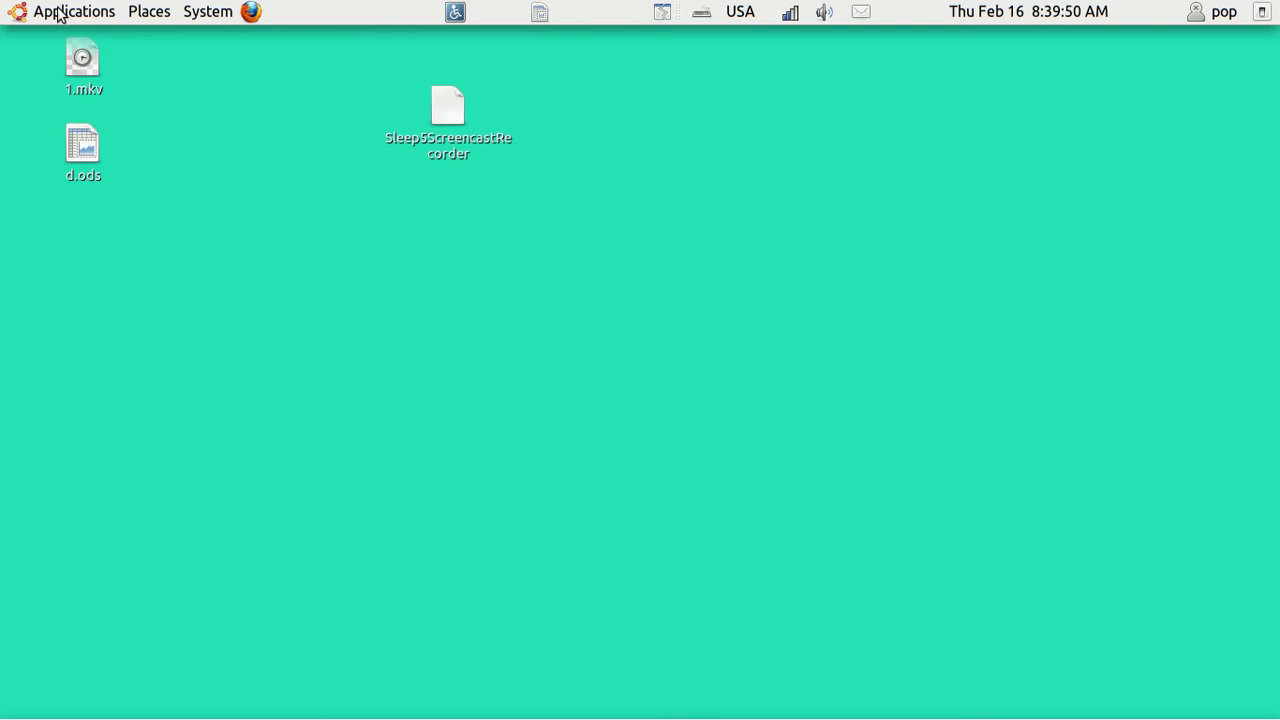
{"action": "left_click", "coordinate": [59, 12]}
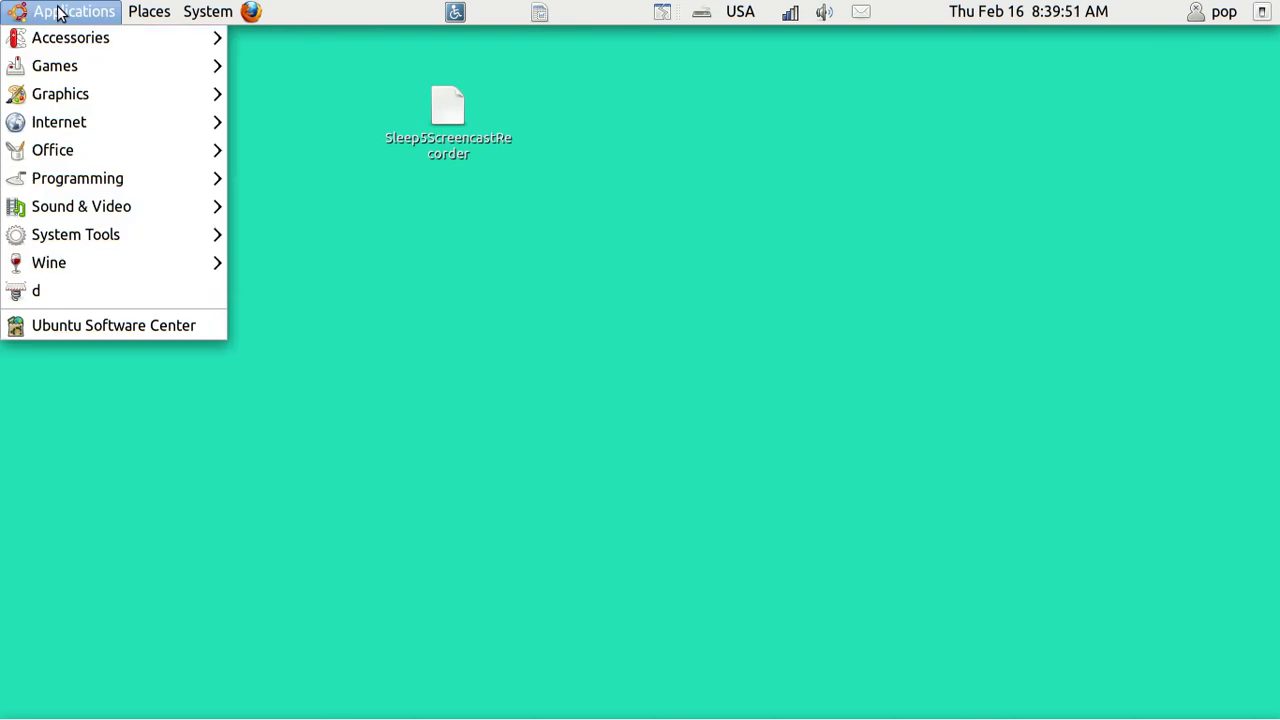
{"action": "left_click", "coordinate": [58, 294]}
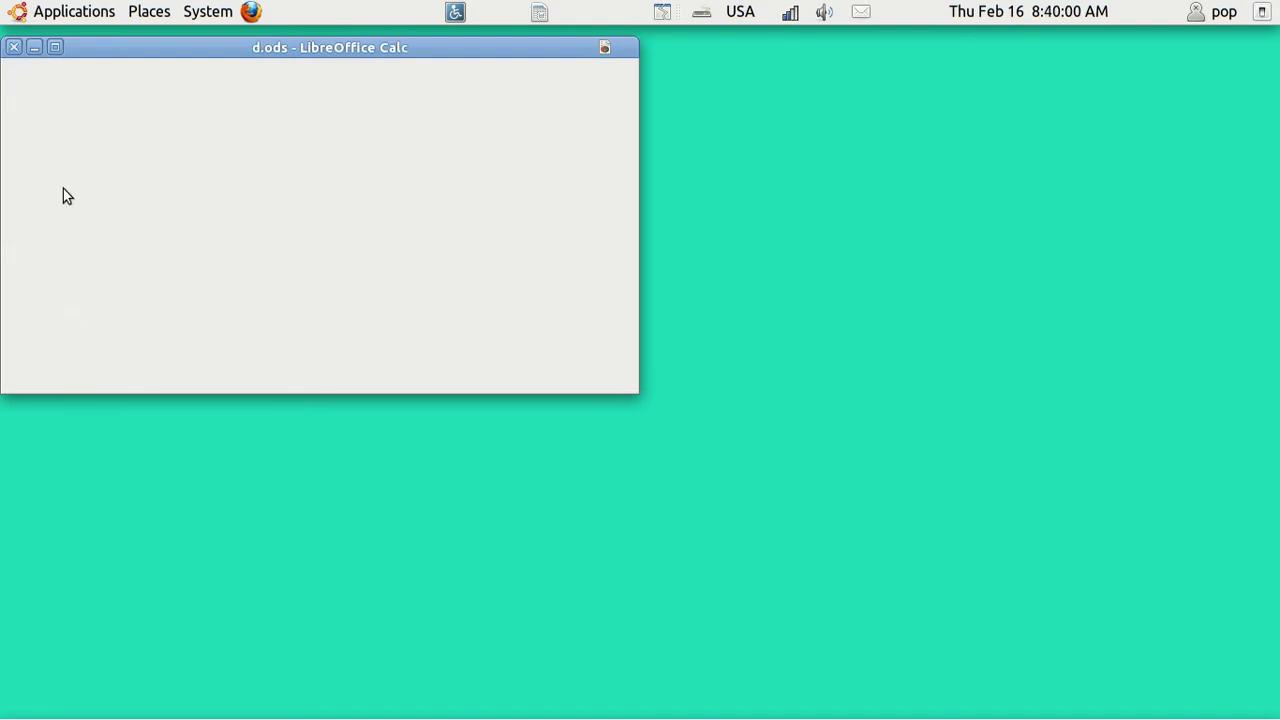
{"action": "left_click", "coordinate": [14, 48]}
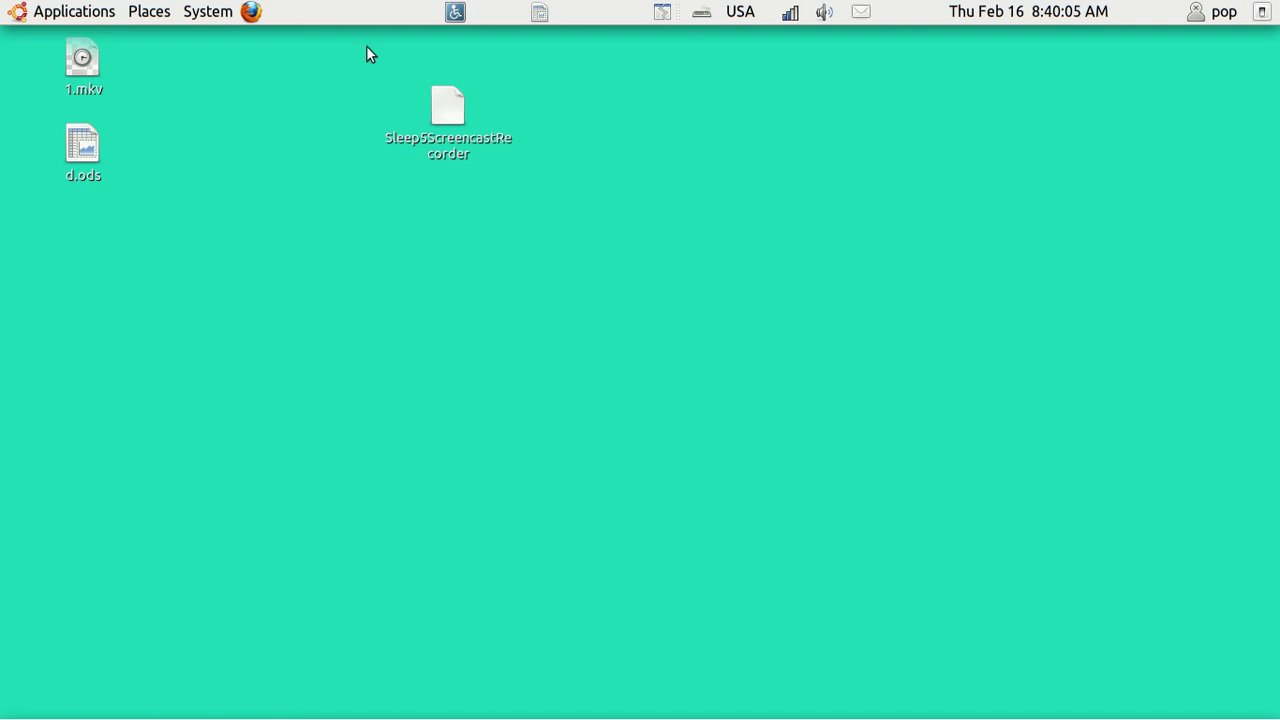
Step: Open d.ods from its panel launcher, close it, and open it again
{"action": "left_click", "coordinate": [539, 12]}
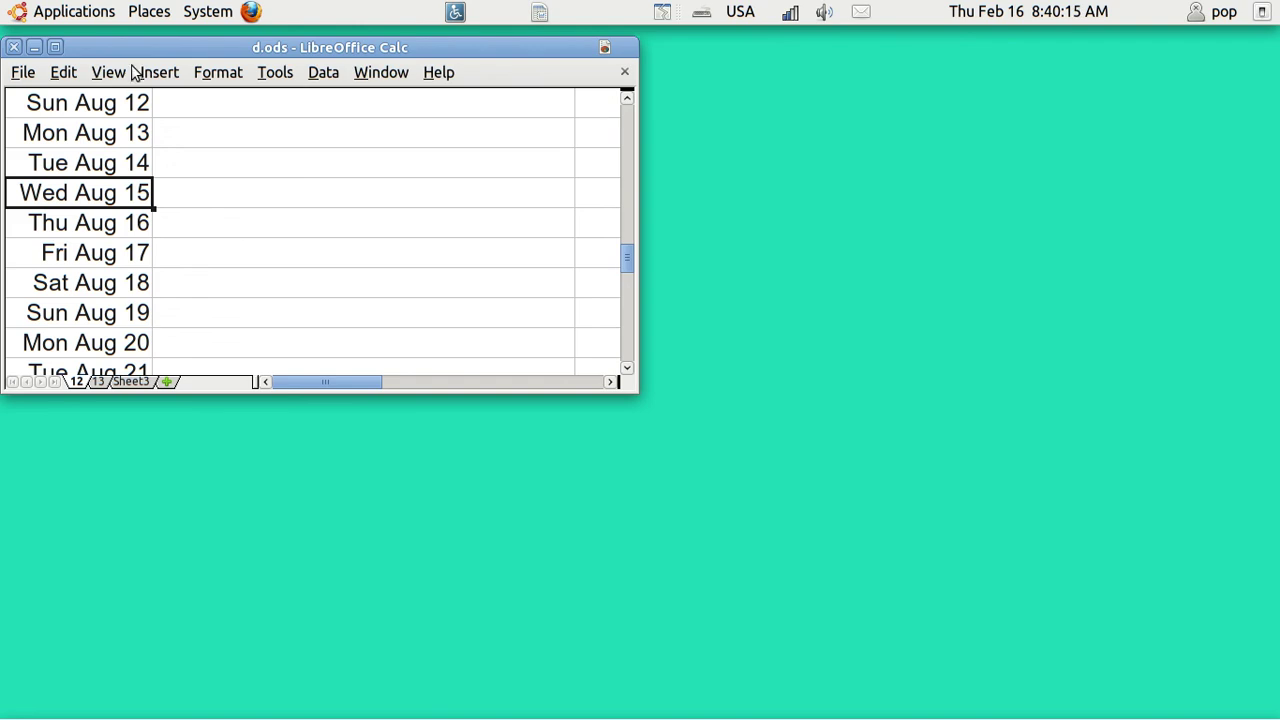
{"action": "left_click", "coordinate": [15, 46]}
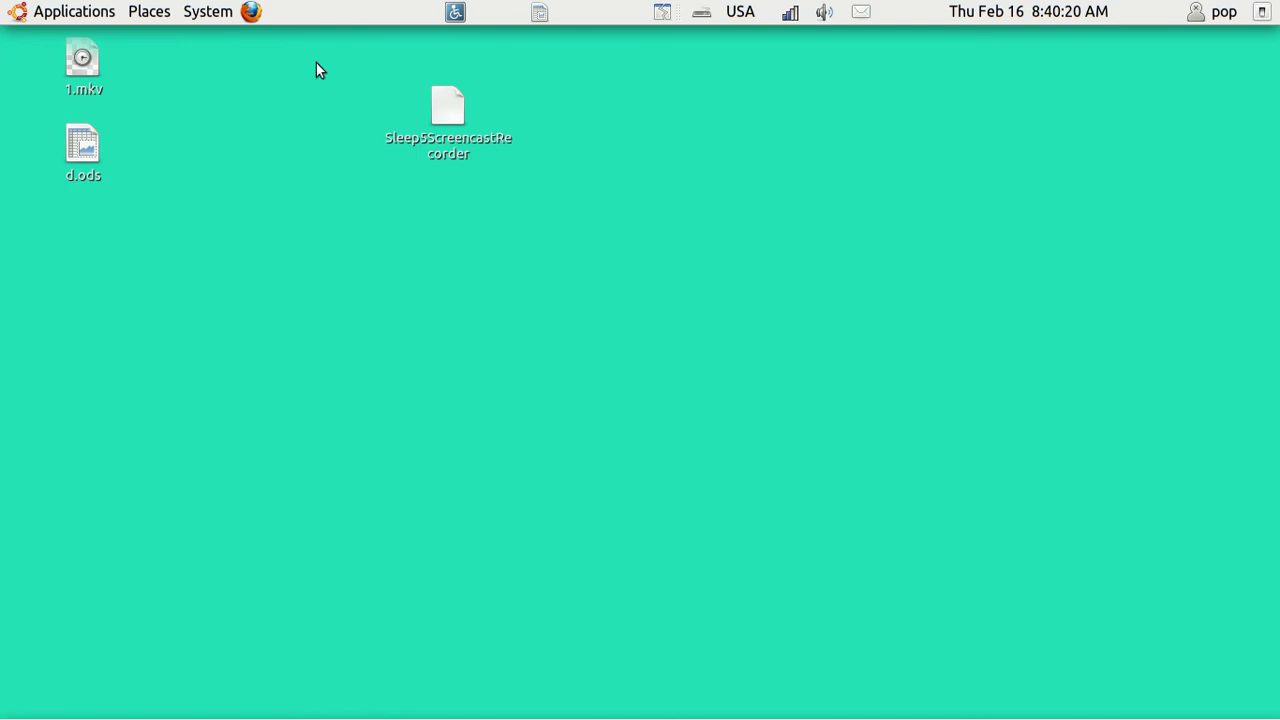
{"action": "left_click", "coordinate": [538, 18]}
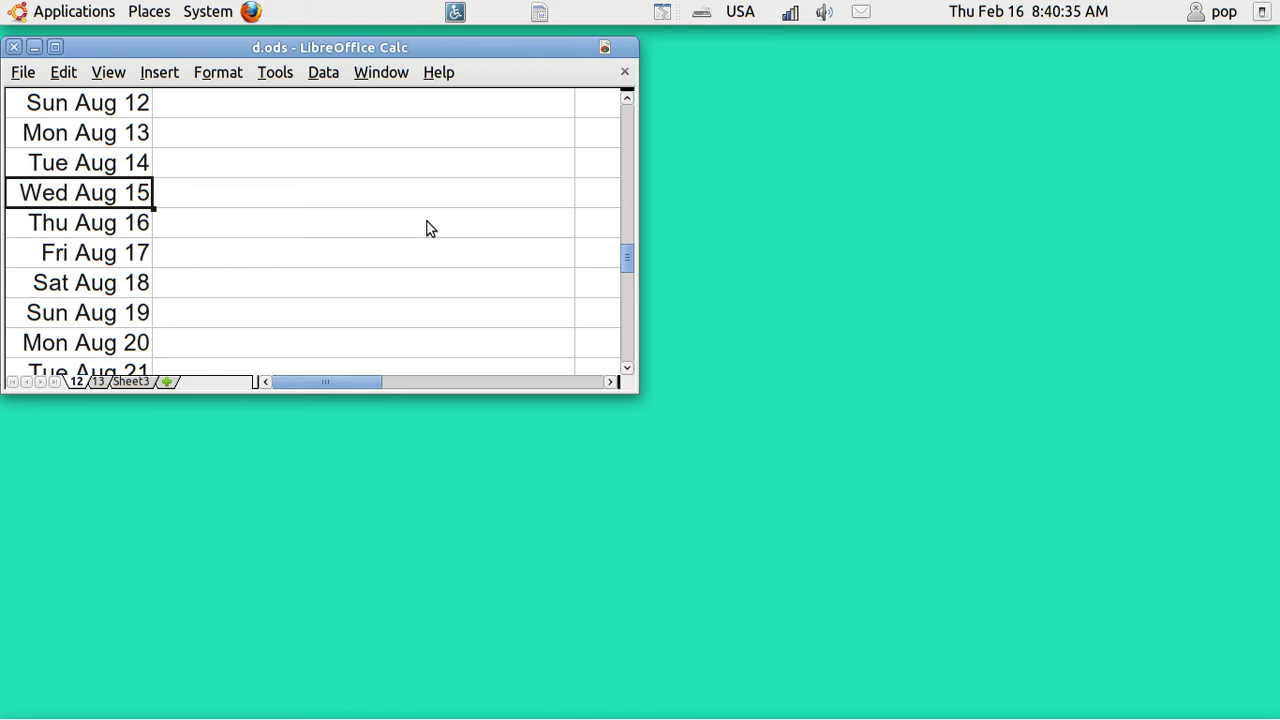
{"action": "left_click", "coordinate": [1025, 18]}
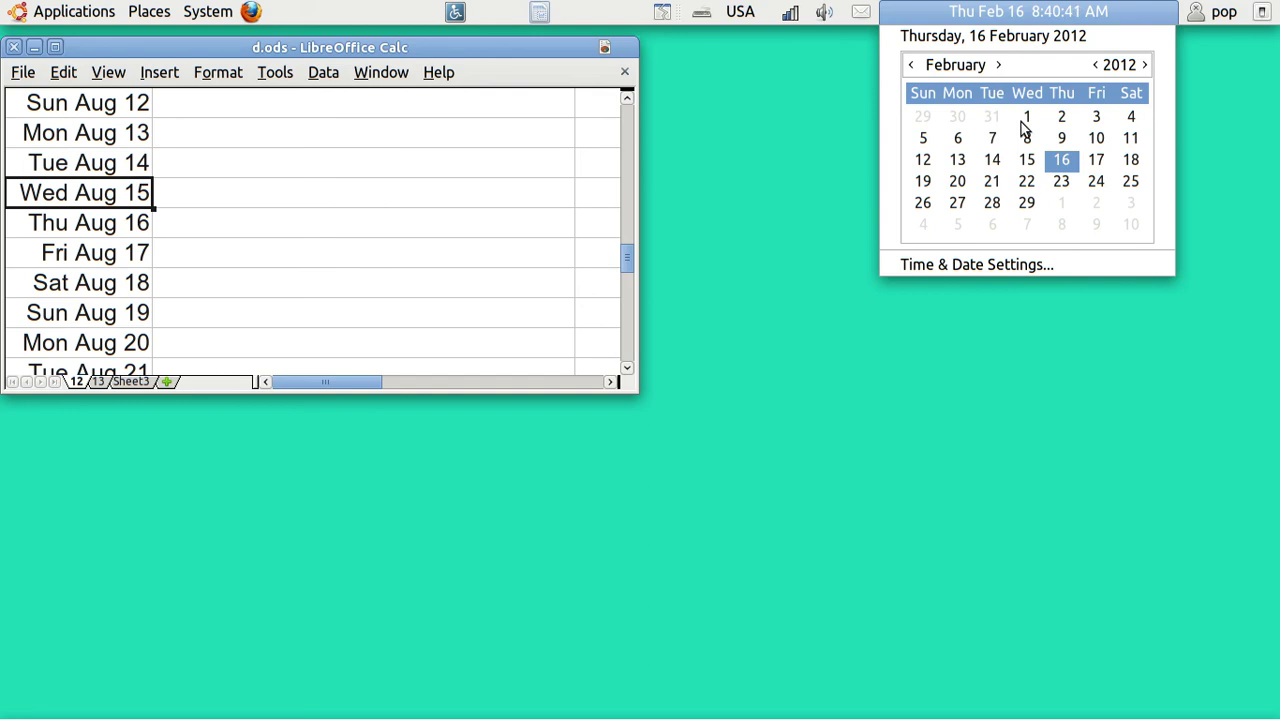
{"action": "left_click", "coordinate": [839, 61]}
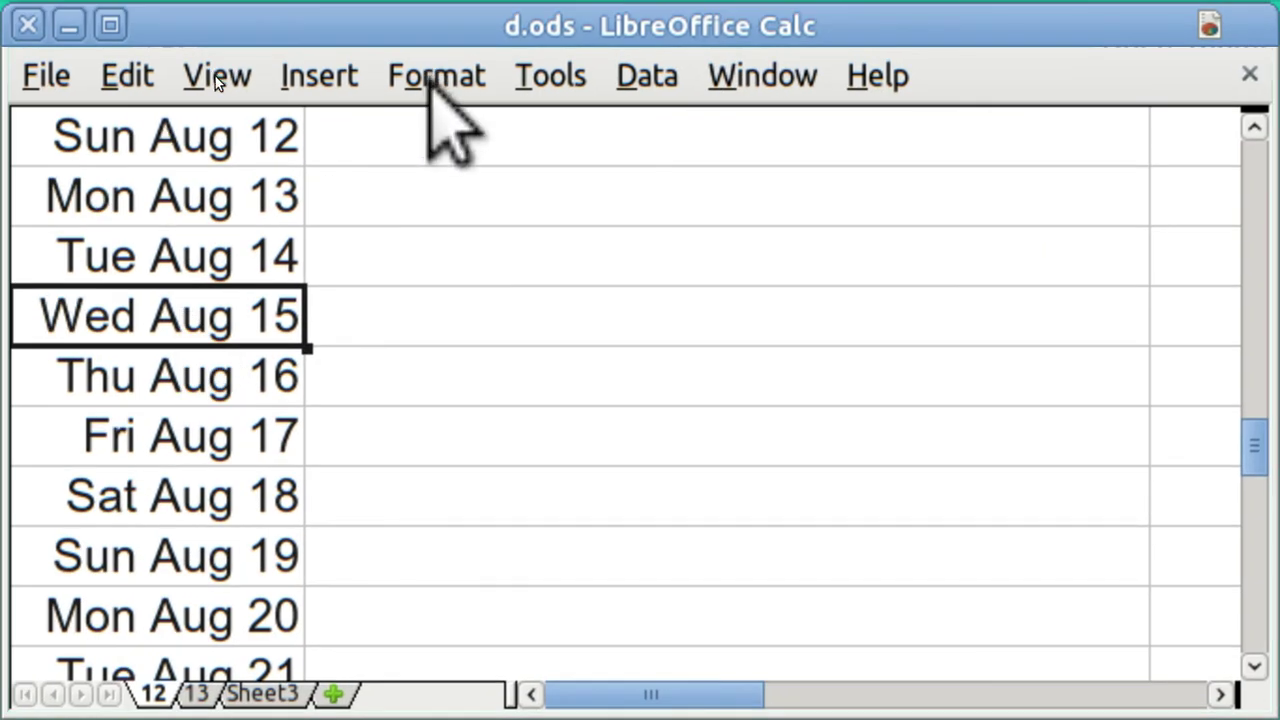
Step: Append q to the Wed Aug 15 cell's date format code, making it NN MMM DD q
{"action": "left_click", "coordinate": [432, 76]}
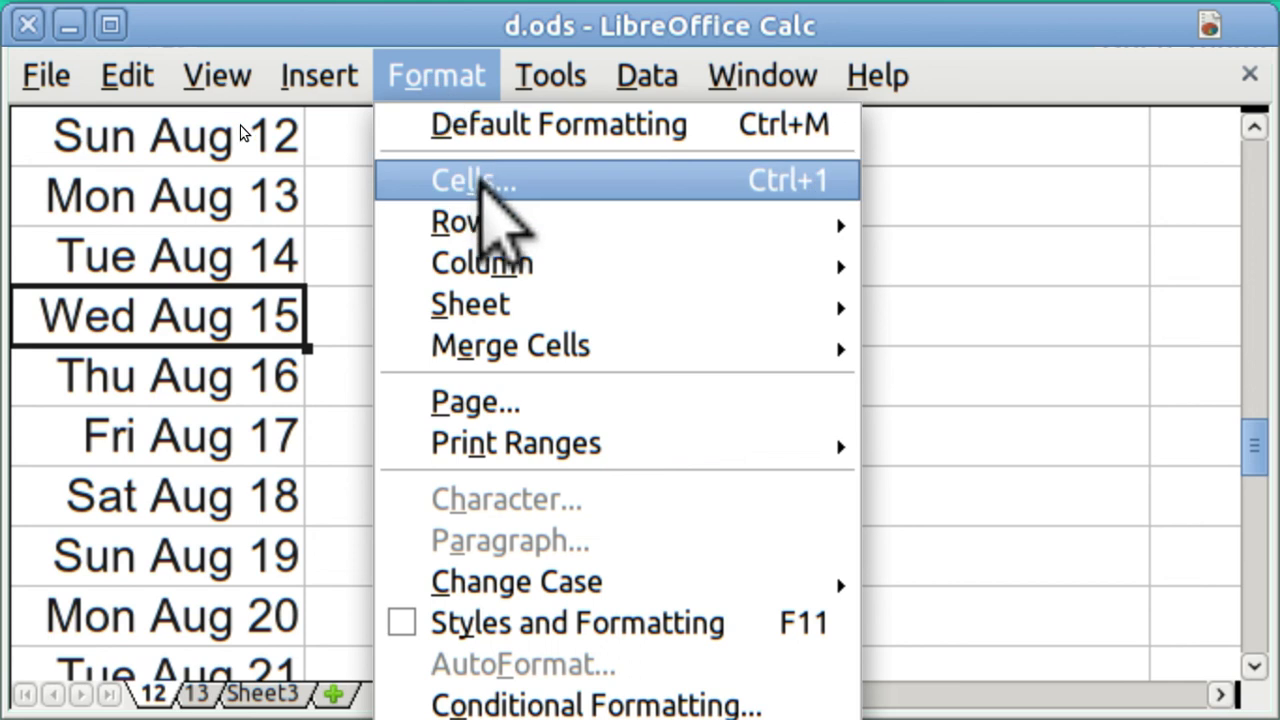
{"action": "left_click", "coordinate": [478, 172]}
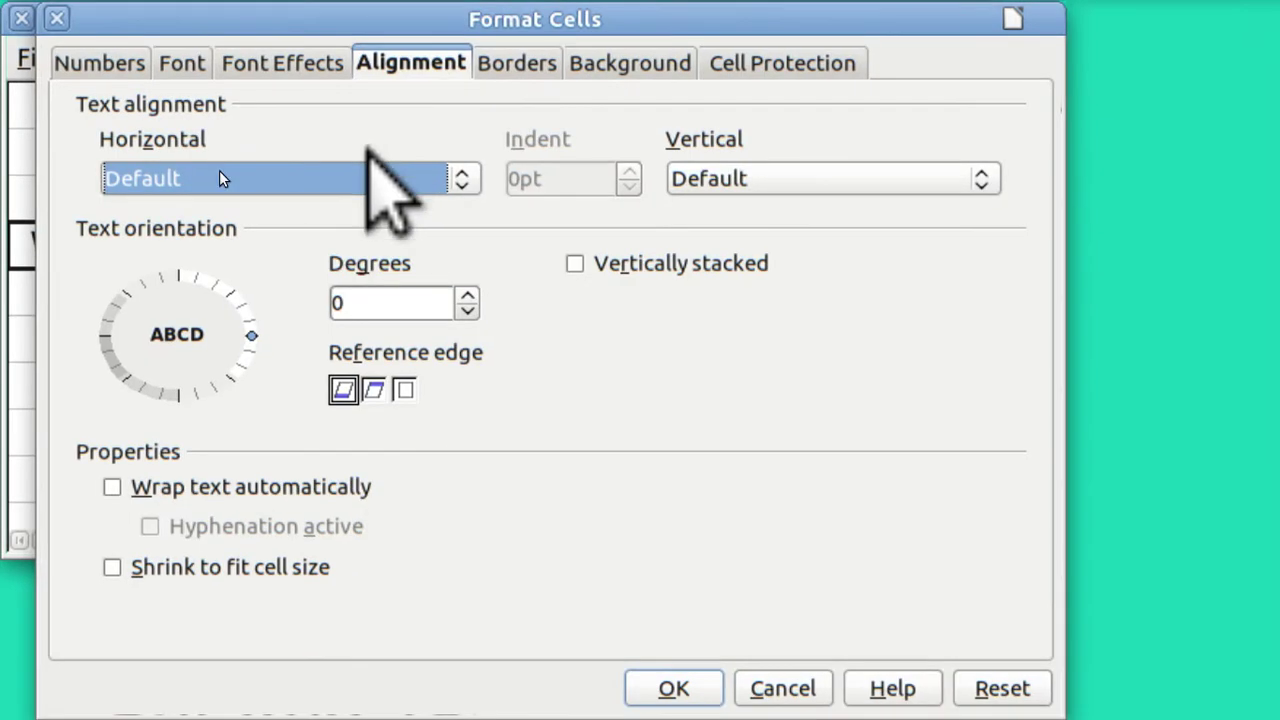
{"action": "left_click", "coordinate": [80, 70]}
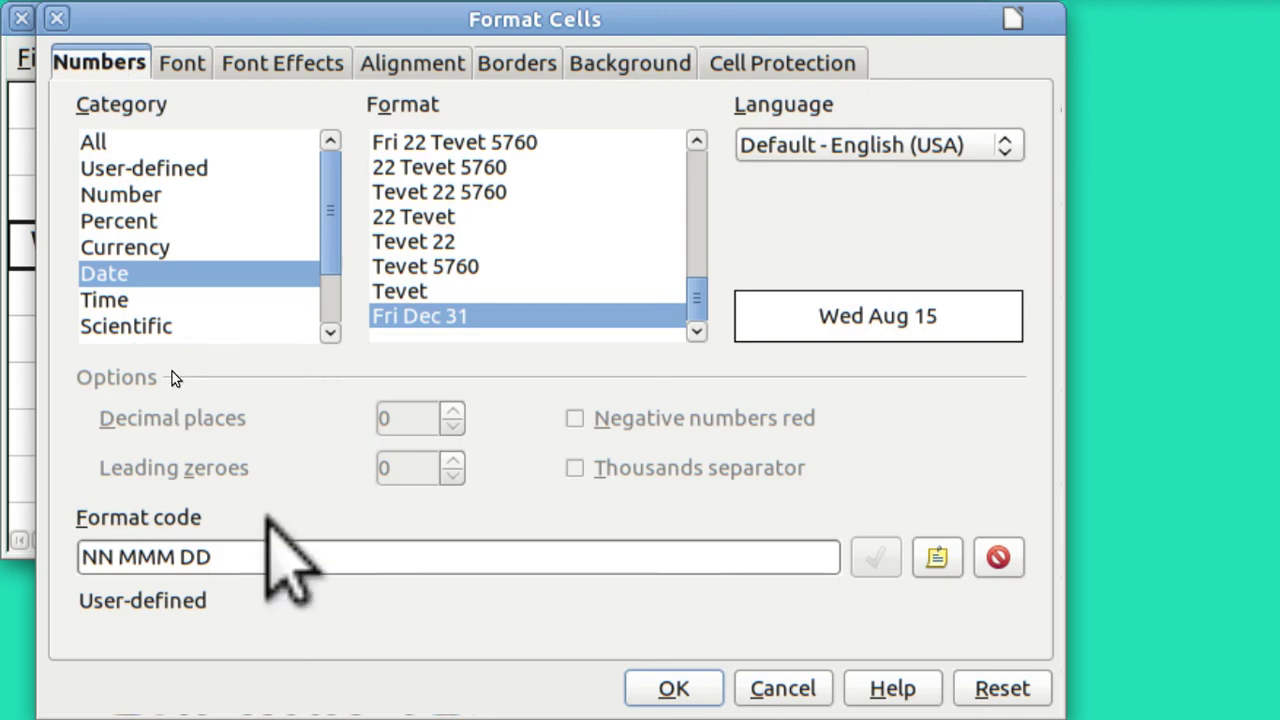
{"action": "left_click", "coordinate": [258, 558]}
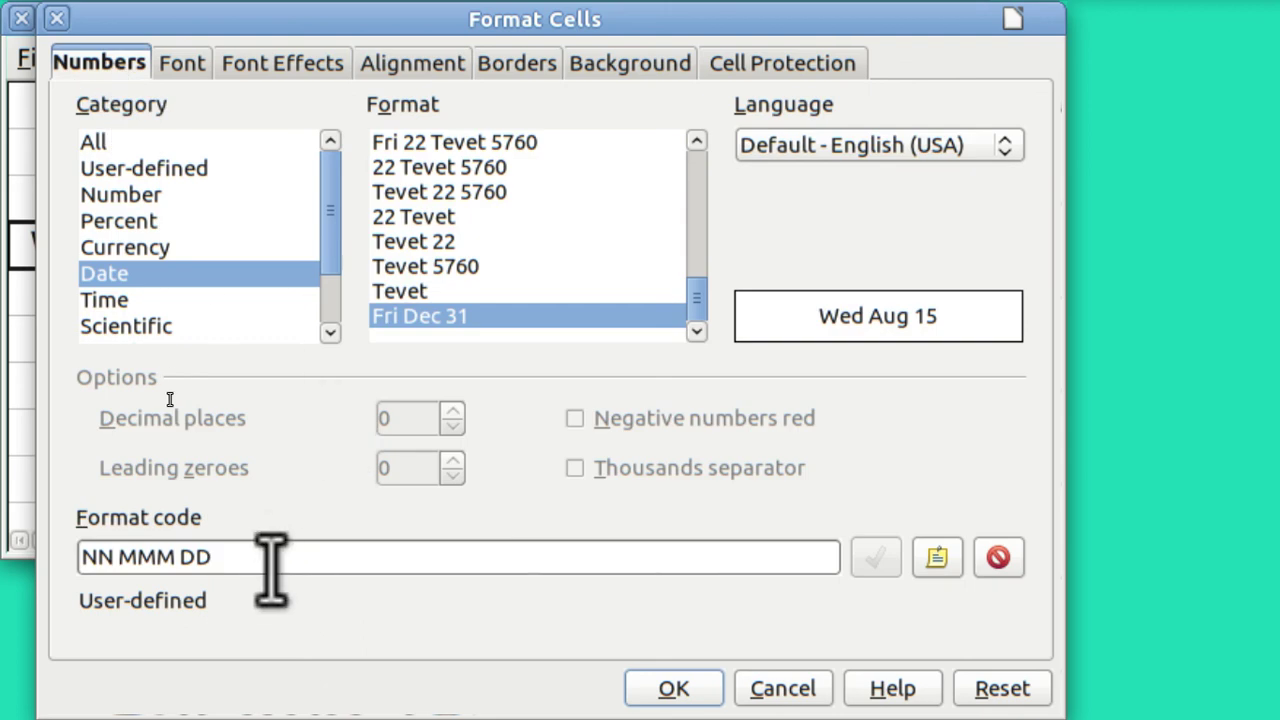
{"action": "type", "text": "q"}
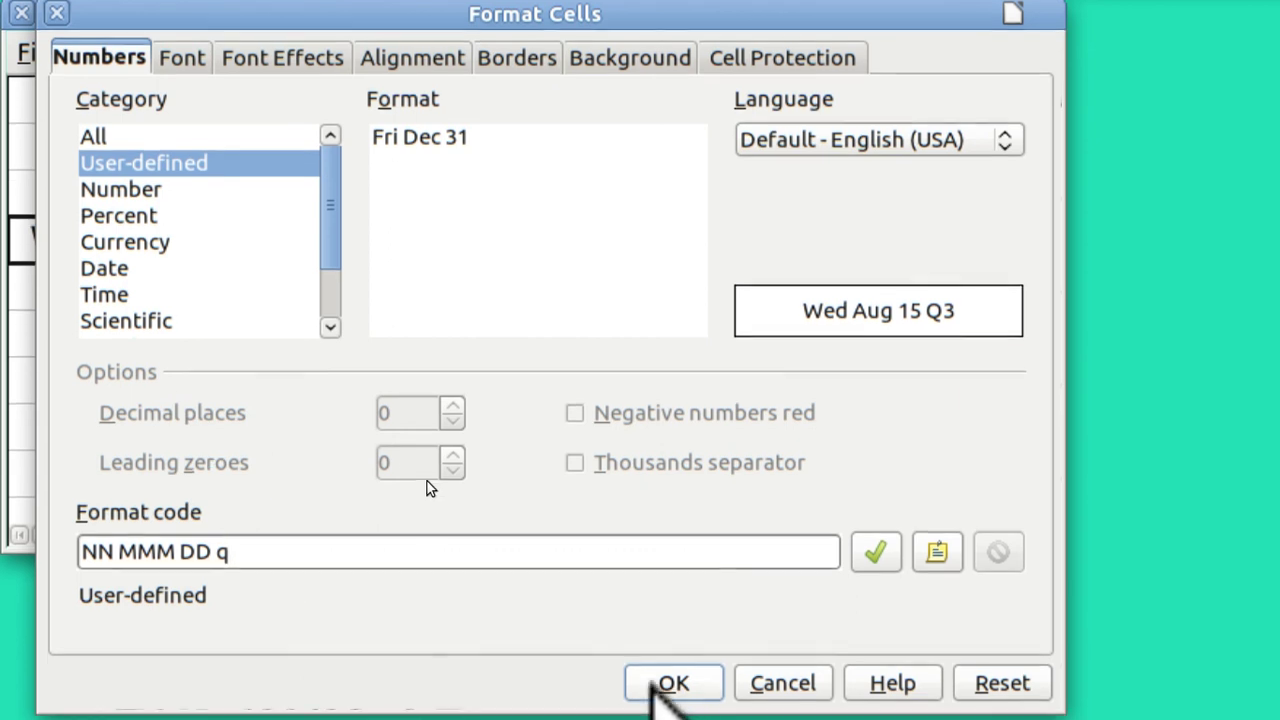
{"action": "left_click", "coordinate": [673, 679]}
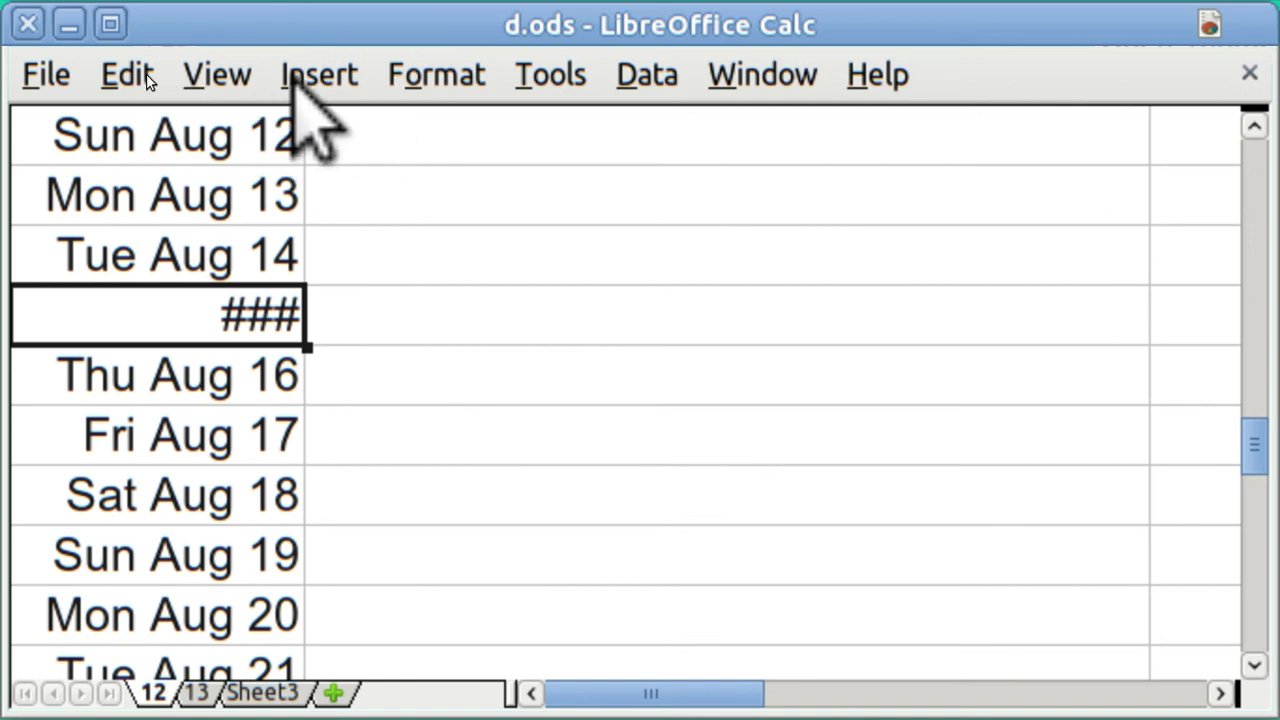
Step: Show column and row headers, widen column A to about 1.23", and save d.ods
{"action": "left_click", "coordinate": [205, 76]}
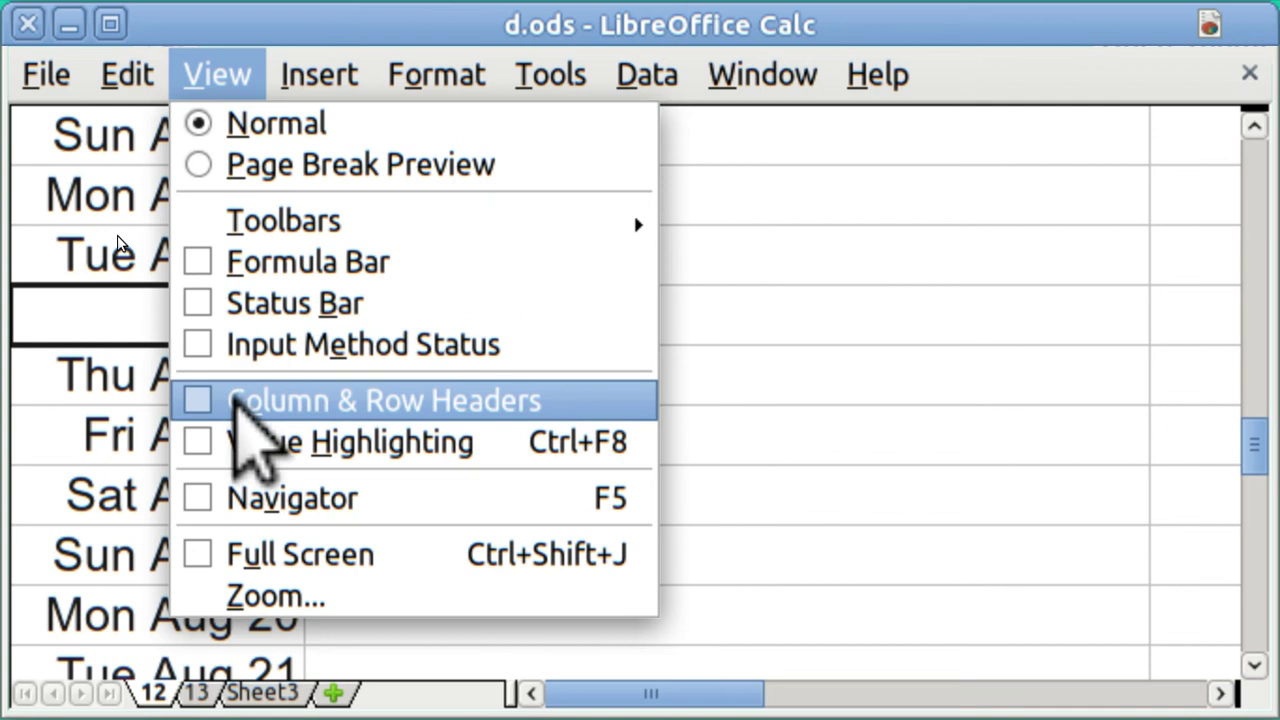
{"action": "left_click", "coordinate": [237, 400]}
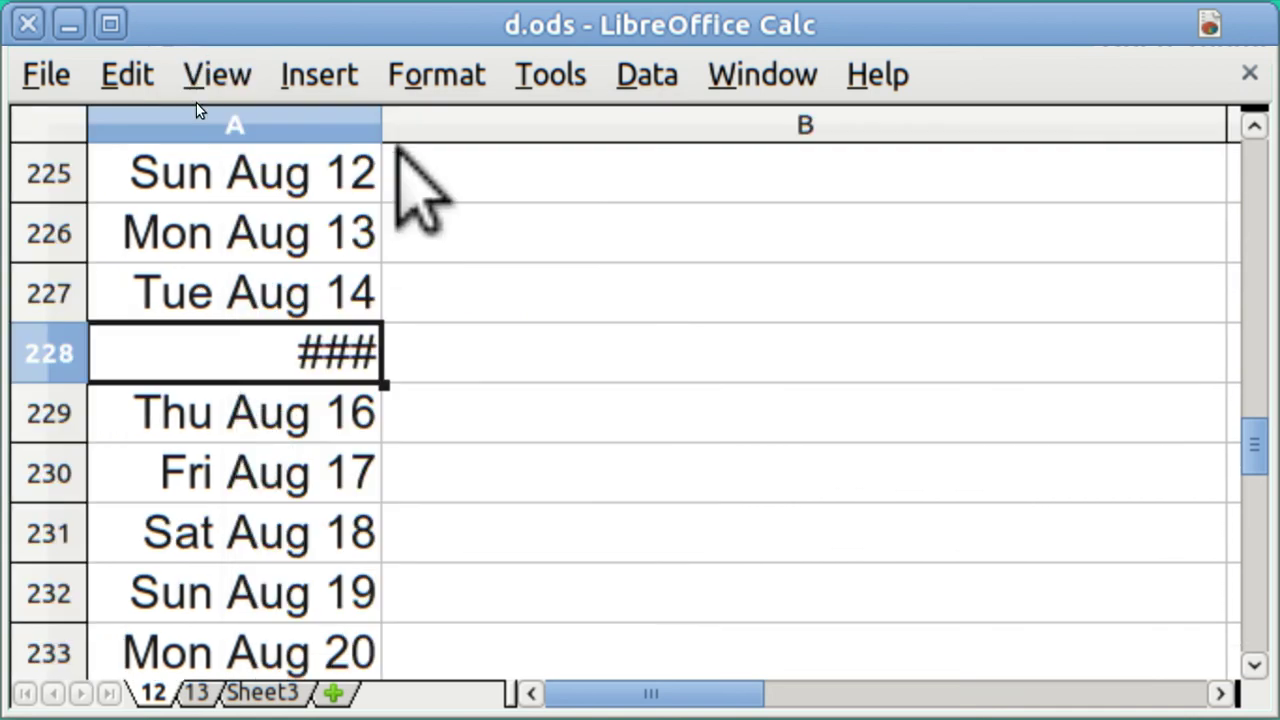
{"action": "left_click_drag", "start_coordinate": [383, 125], "coordinate": [493, 125]}
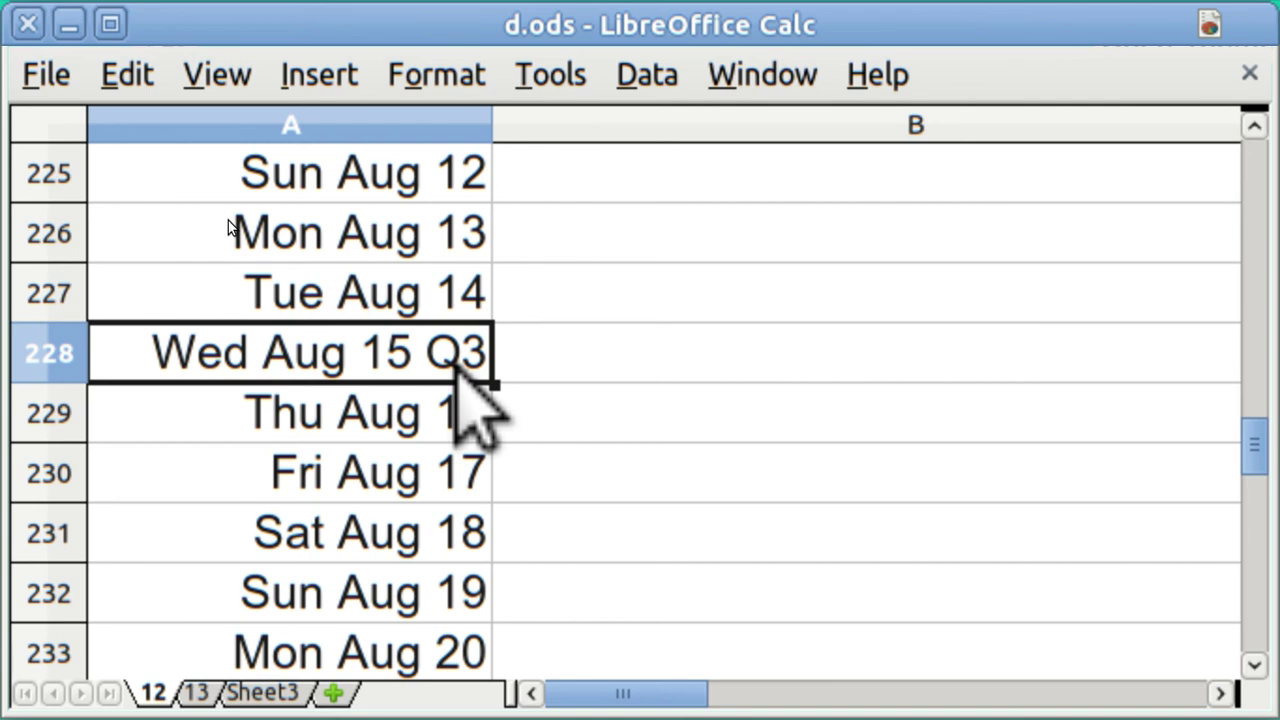
{"action": "left_click", "coordinate": [26, 77]}
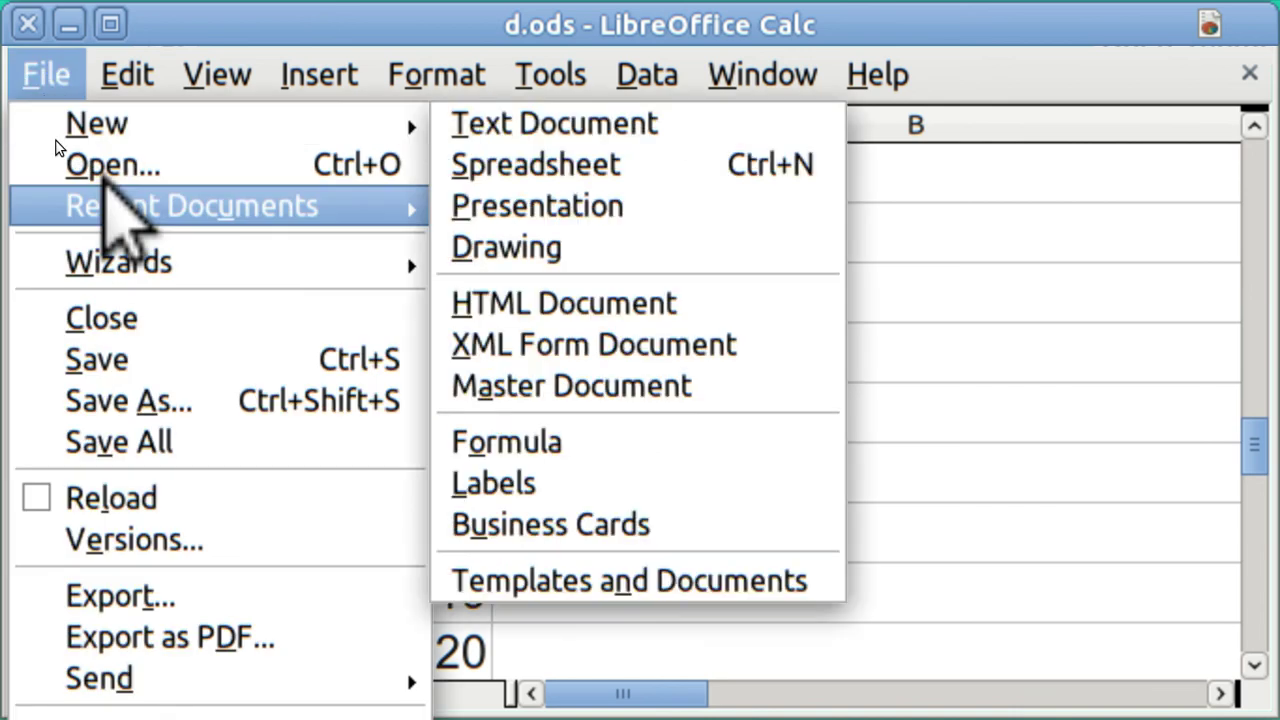
{"action": "left_click", "coordinate": [137, 356]}
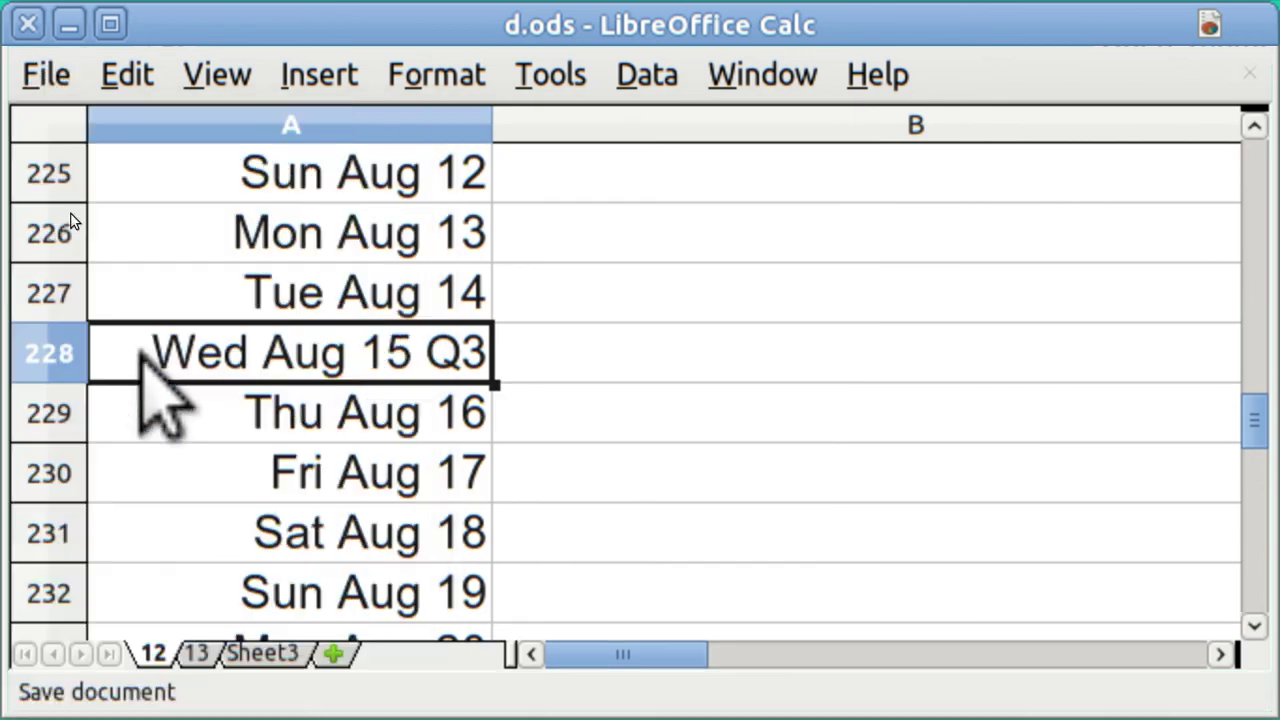
Step: Close Calc and bring back the Terminal window showing the ffmpeg output from the taskbar
{"action": "left_click", "coordinate": [27, 24]}
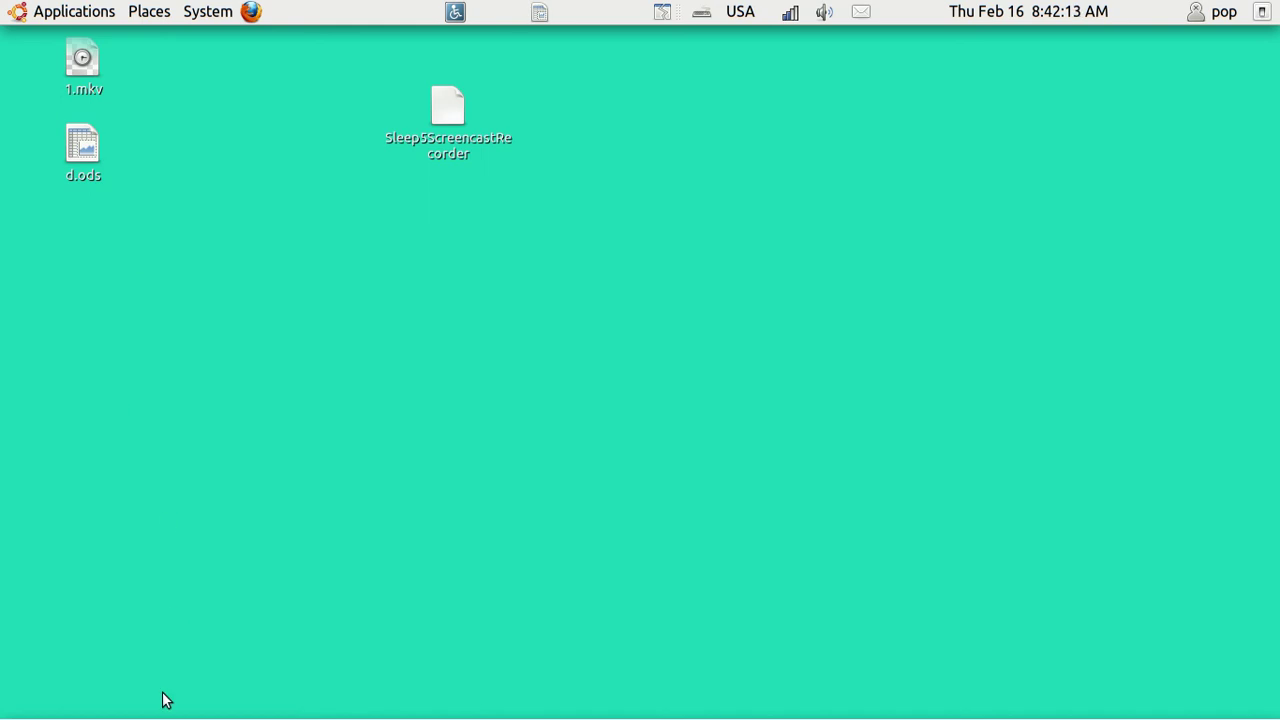
{"action": "mouse_move", "coordinate": [141, 714]}
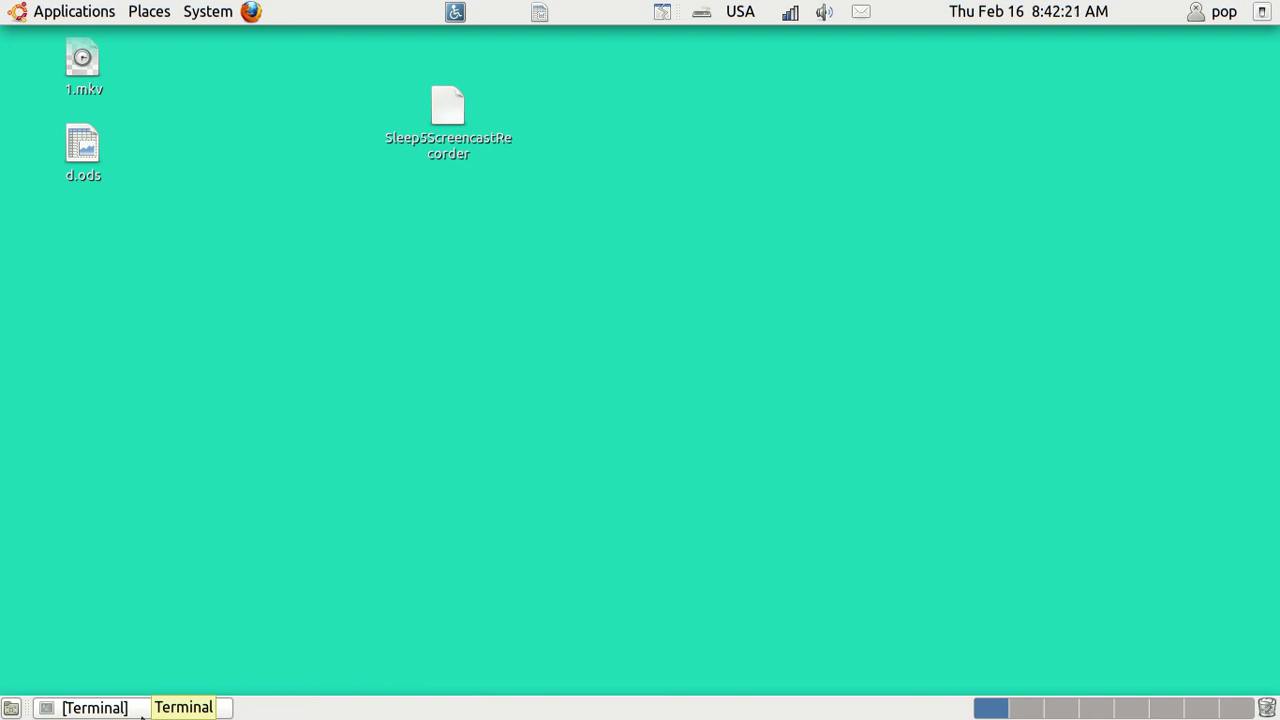
{"action": "left_click", "coordinate": [138, 710]}
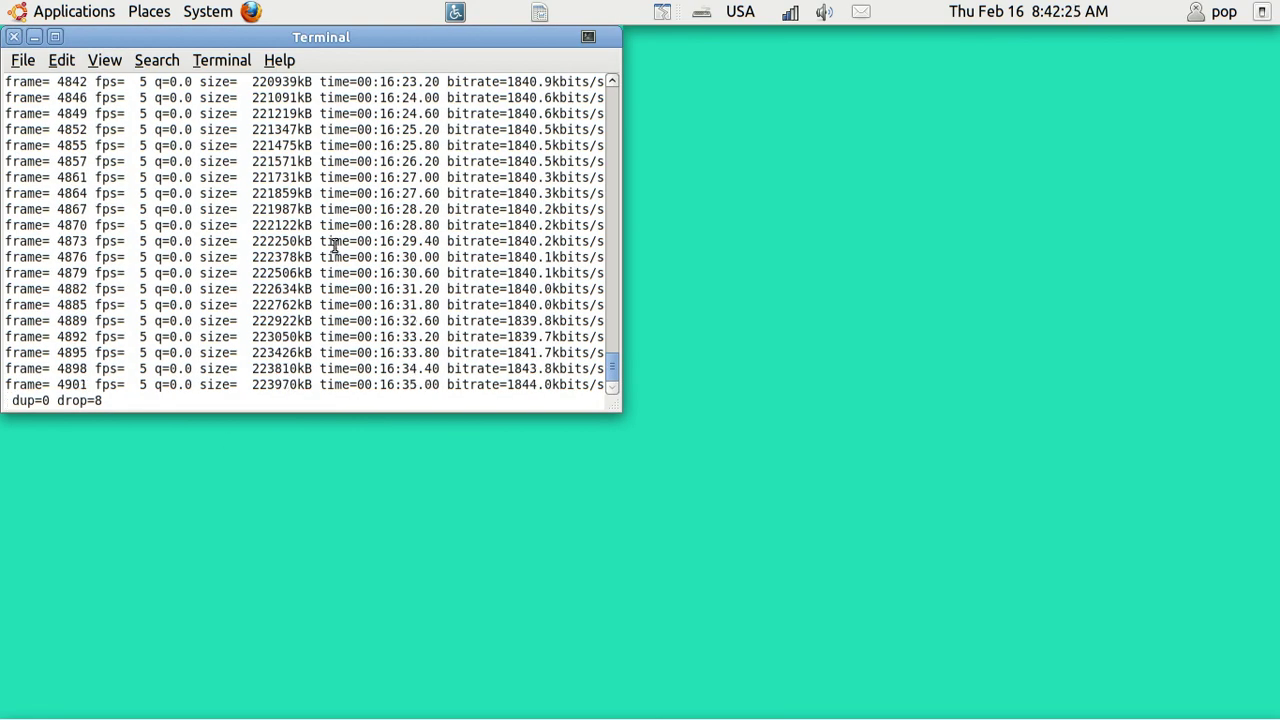